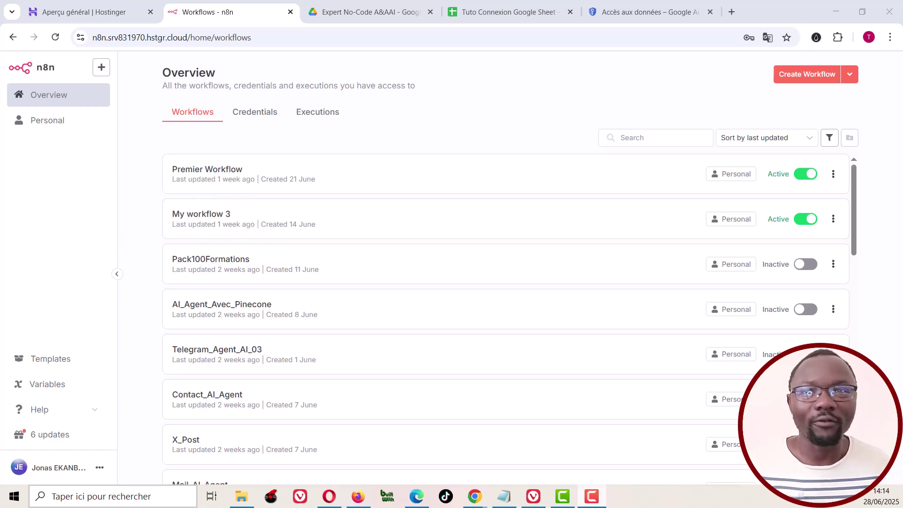
# Step: Create a new workflow and save it under the name 'Tuto Connexion Google Sheet'
pyautogui.click(804, 76)
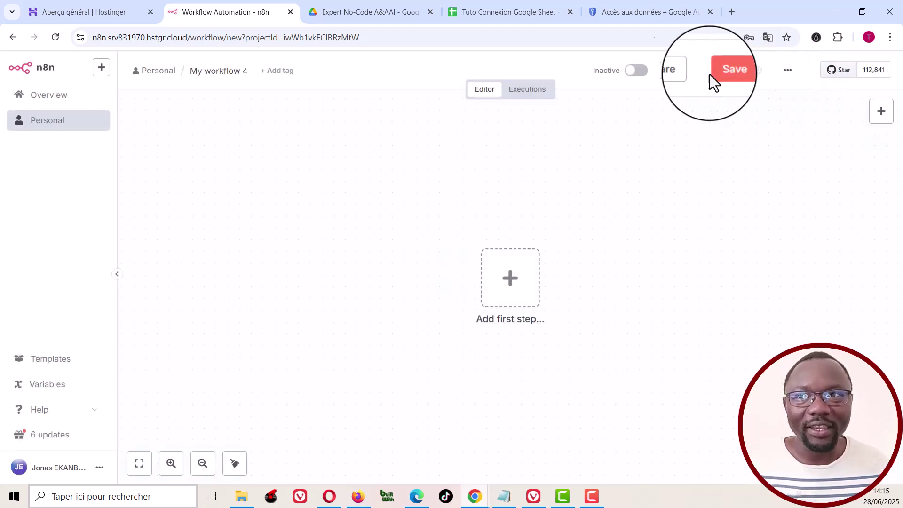
pyautogui.click(214, 75)
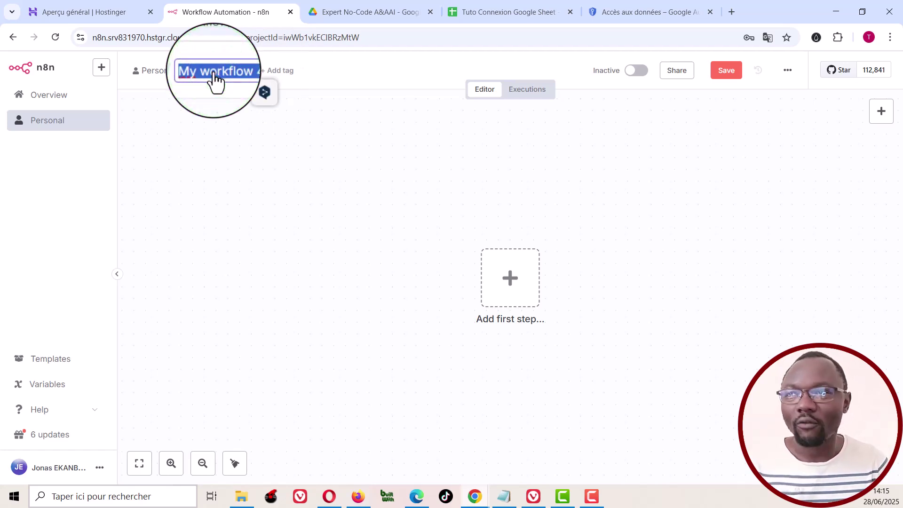
pyautogui.write('Tuto c')
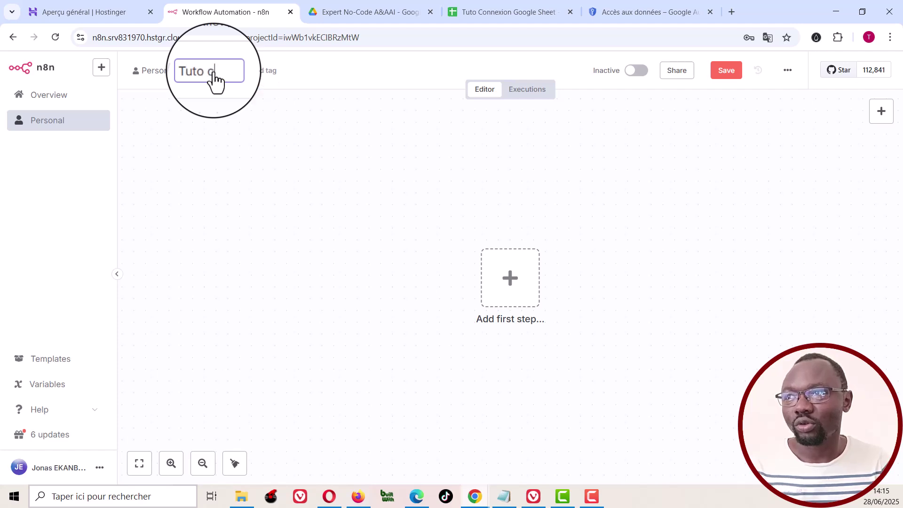
pyautogui.press('BackSpace')
pyautogui.write('Con')
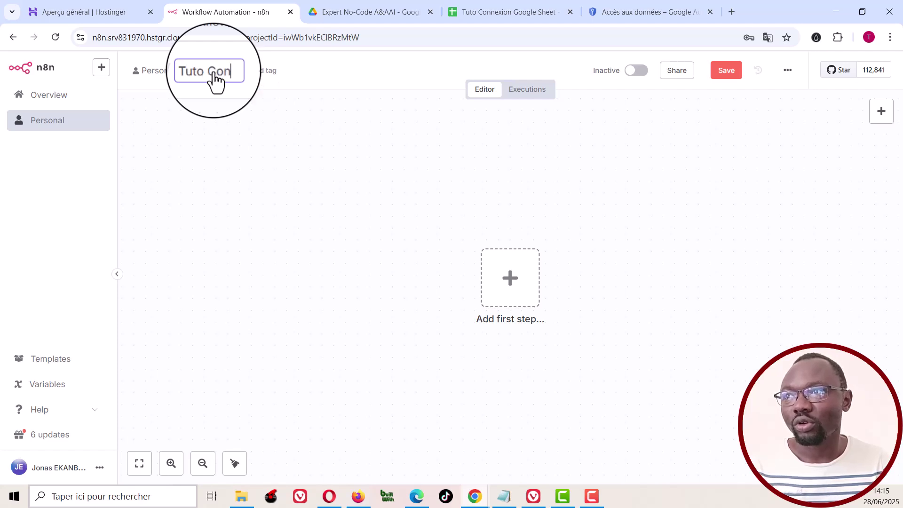
pyautogui.write('nexio')
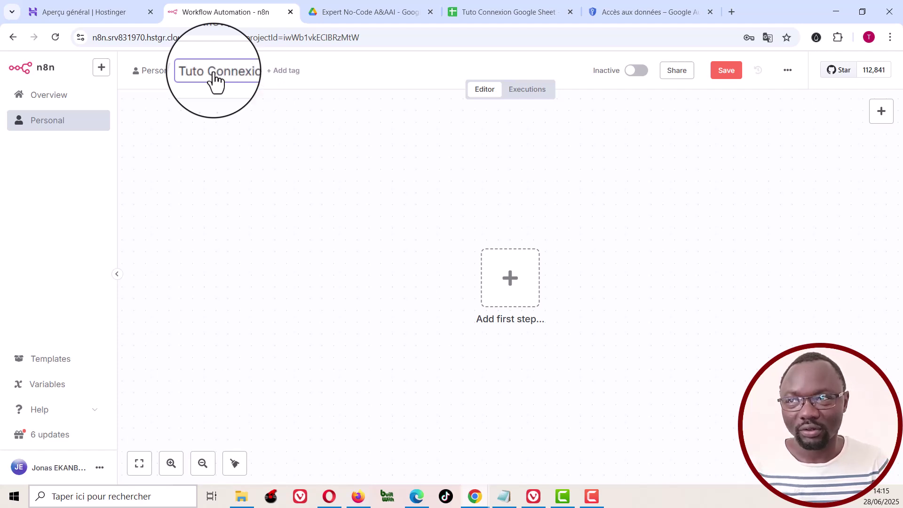
pyautogui.write('n Google Sheet')
pyautogui.press('Return')
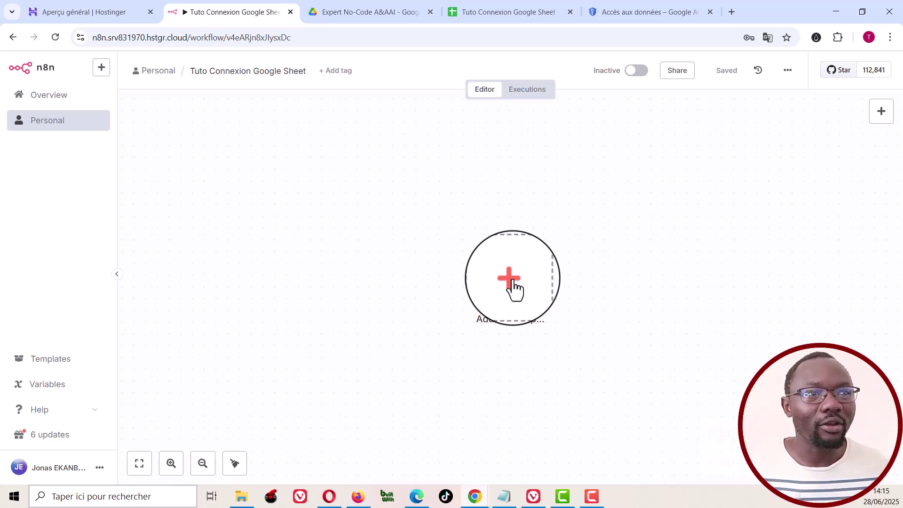
# Step: Add an 'On form submission' trigger as the workflow's first step
pyautogui.click(513, 285)
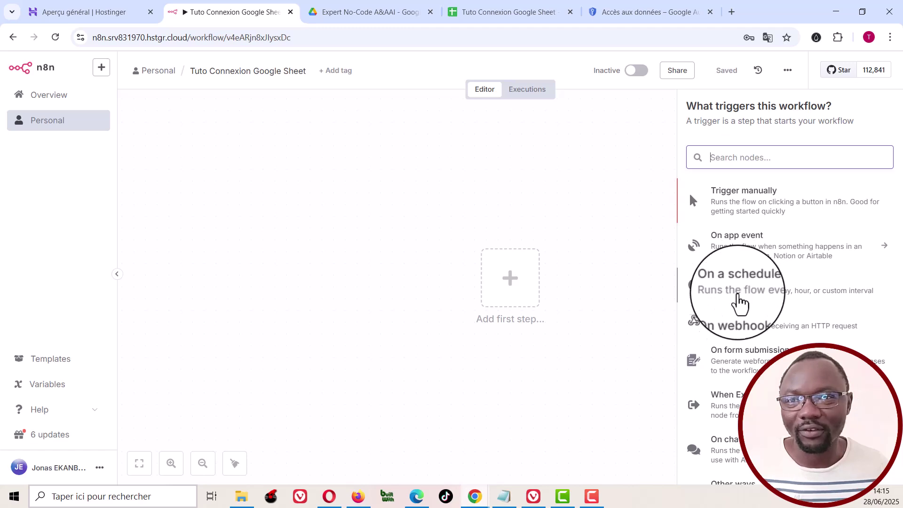
pyautogui.click(731, 356)
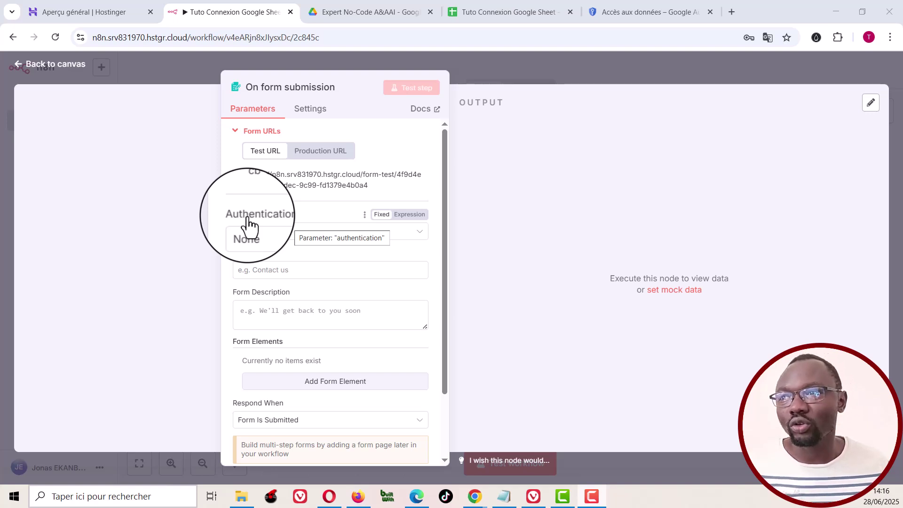
# Step: Give the form the title 'Formulaire Tuto Test' and the description 'Ceci est un test !'
pyautogui.click(273, 270)
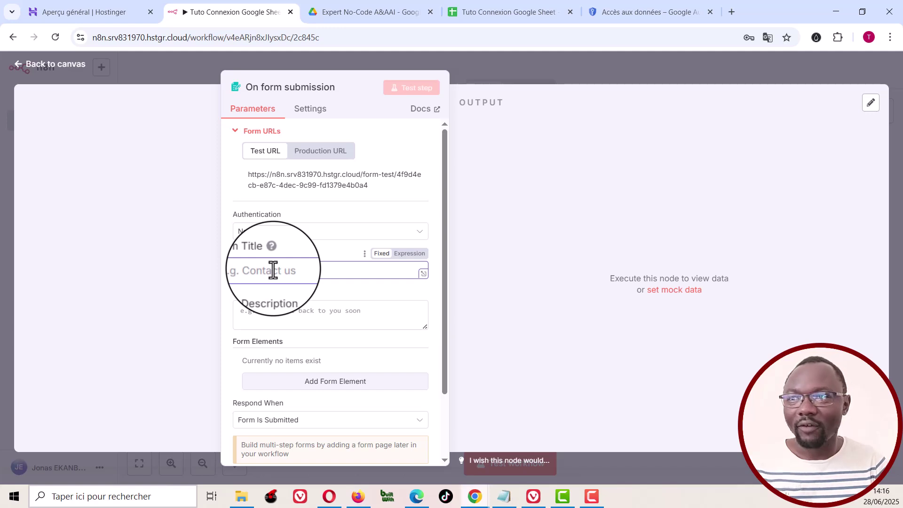
pyautogui.write('For')
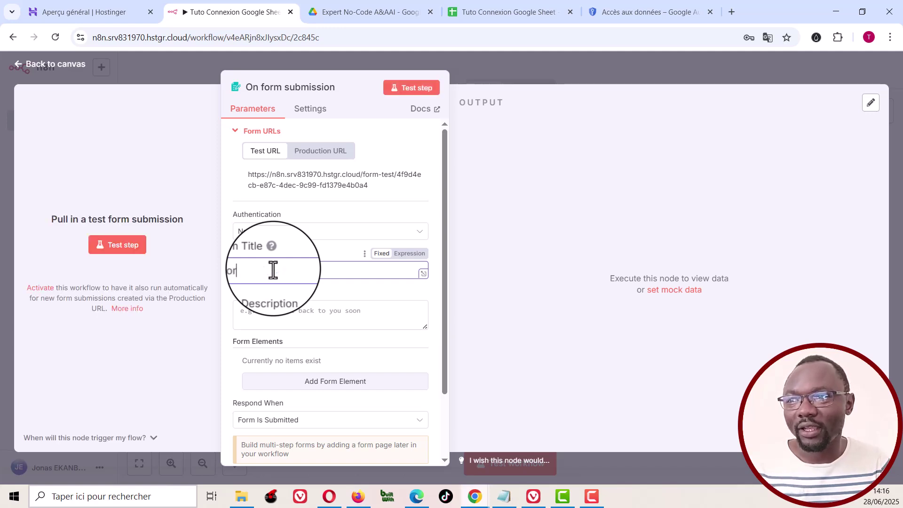
pyautogui.write('mulaire Tuto Test')
pyautogui.scroll(-2, 273, 271)
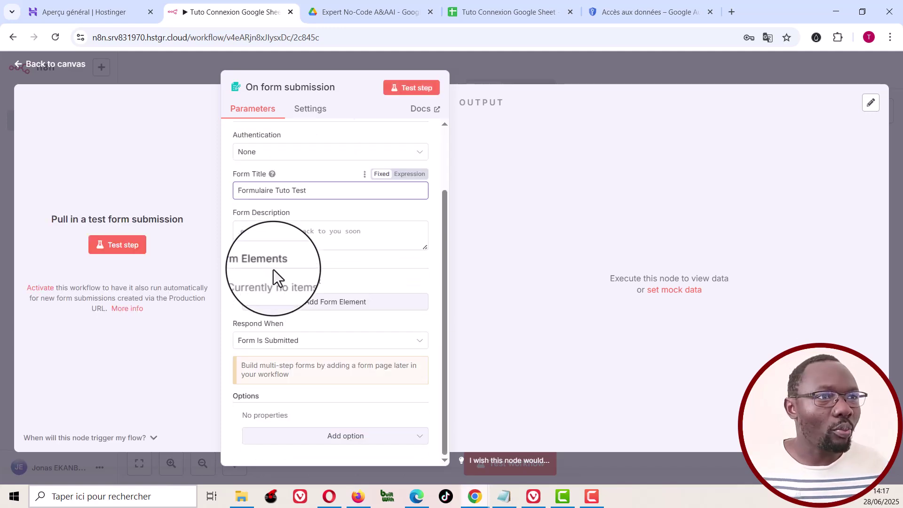
pyautogui.click(283, 231)
pyautogui.write('Ceci est un test !')
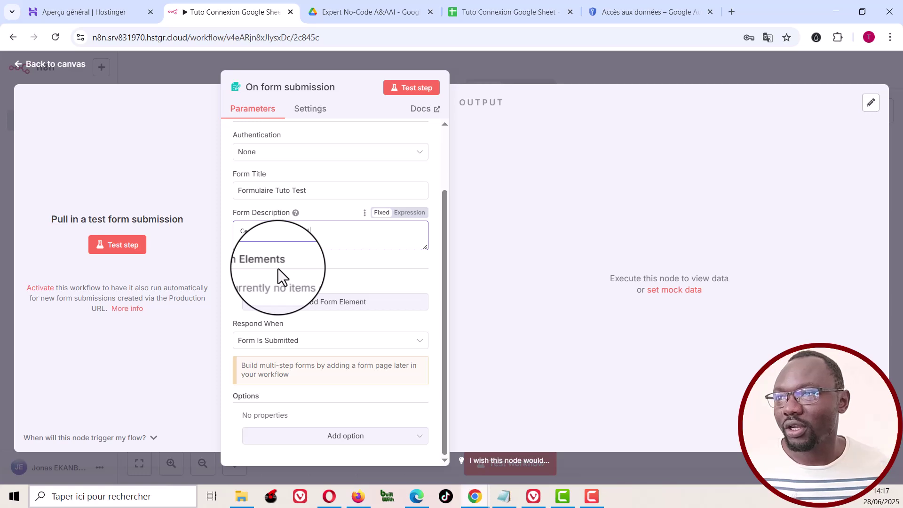
pyautogui.click(272, 285)
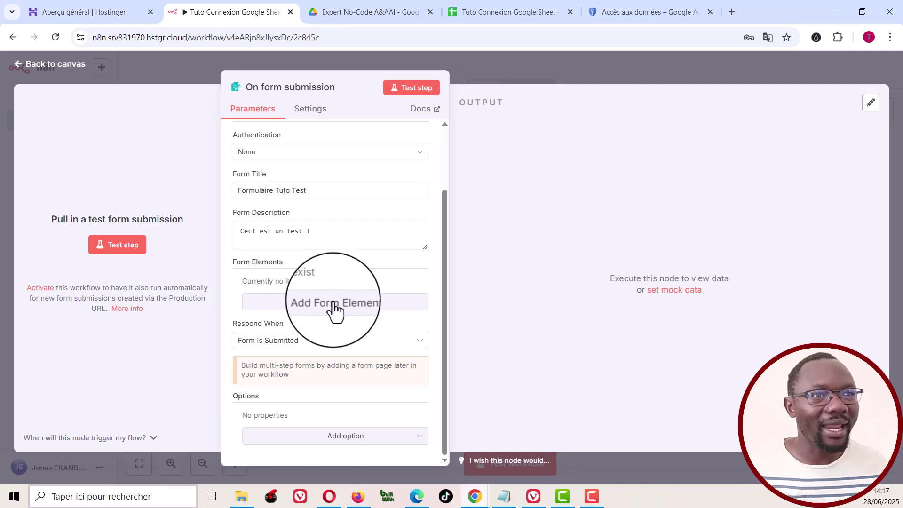
# Step: Add a 'Prénom' form field with placeholder 'prénom test', followed by a second empty element
pyautogui.click(336, 301)
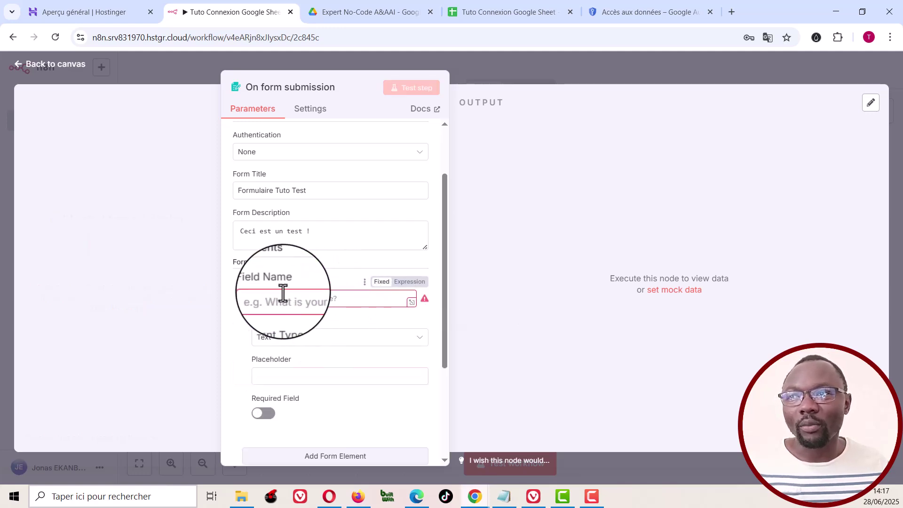
pyautogui.click(318, 299)
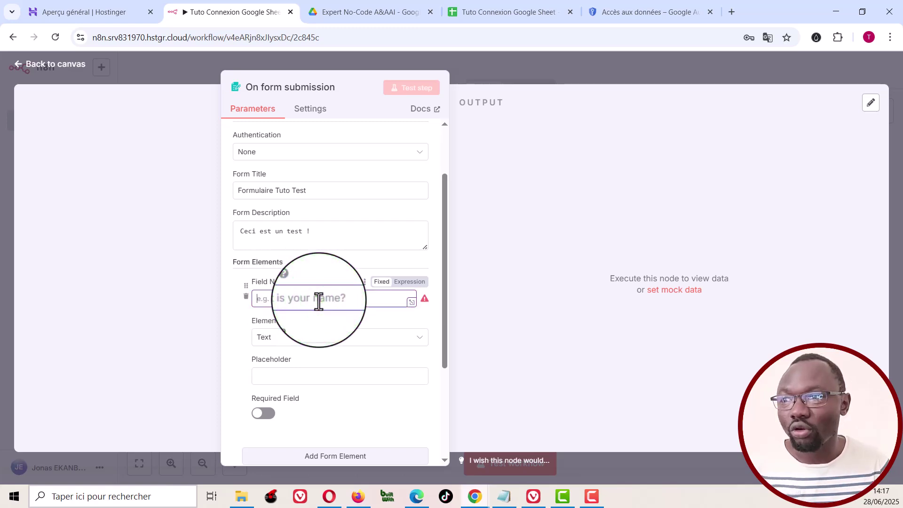
pyautogui.write('Prénom')
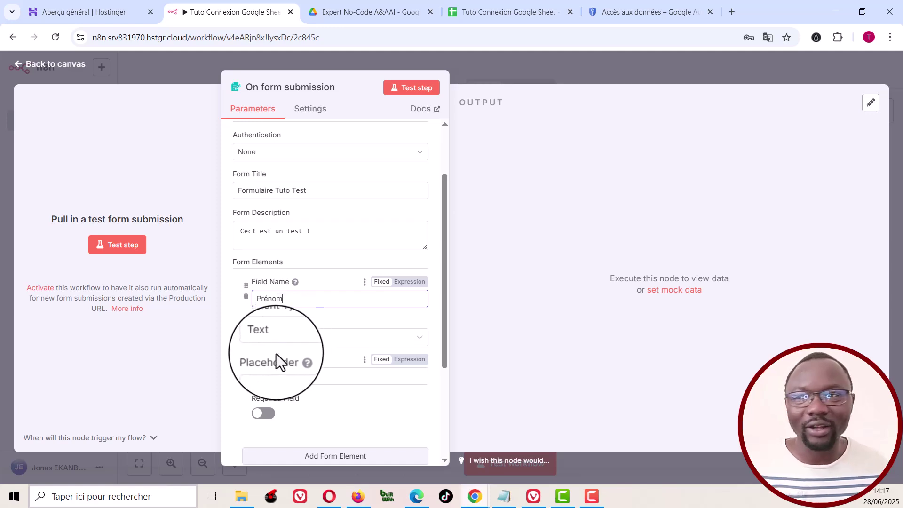
pyautogui.click(275, 357)
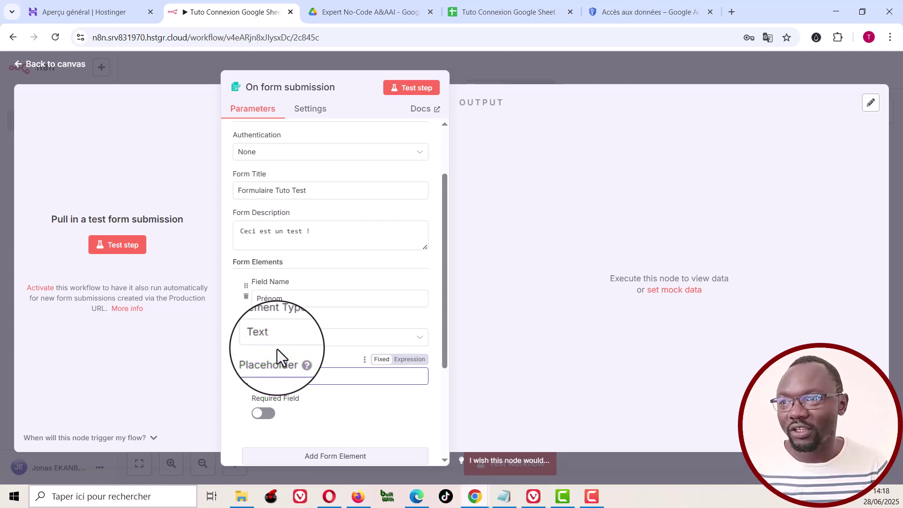
pyautogui.write('Prénom te')
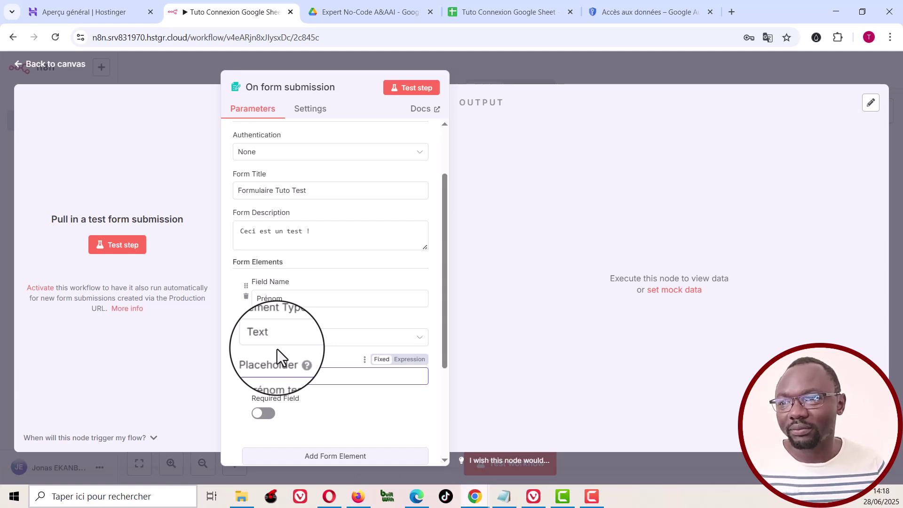
pyautogui.write('st')
pyautogui.scroll(-3, 277, 349)
pyautogui.scroll(2, 277, 348)
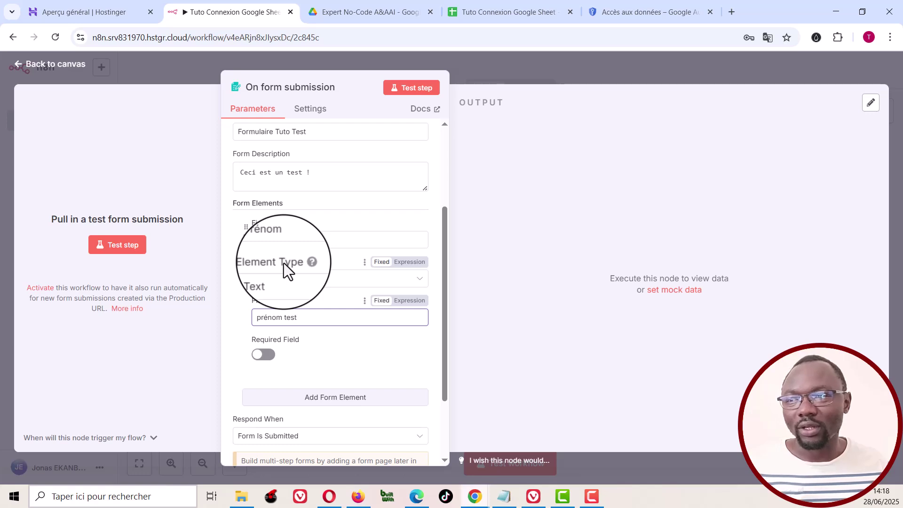
pyautogui.scroll(-2, 297, 282)
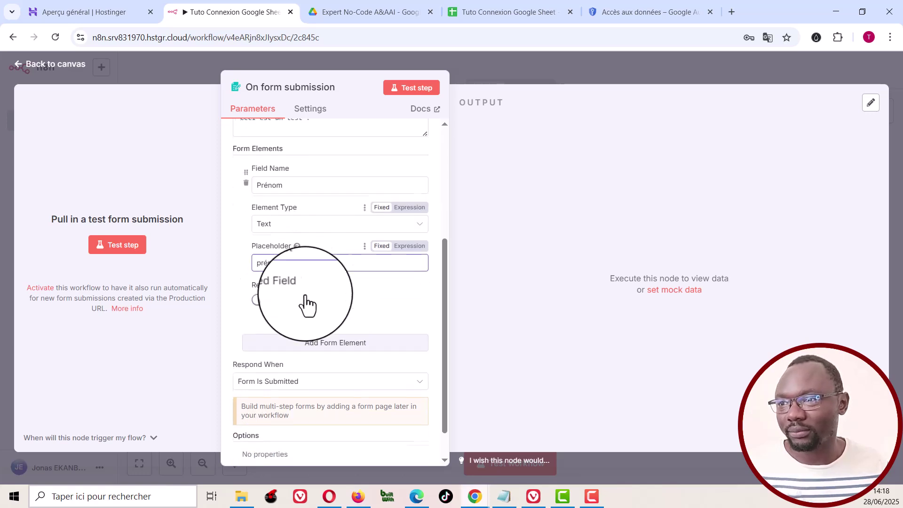
pyautogui.click(334, 339)
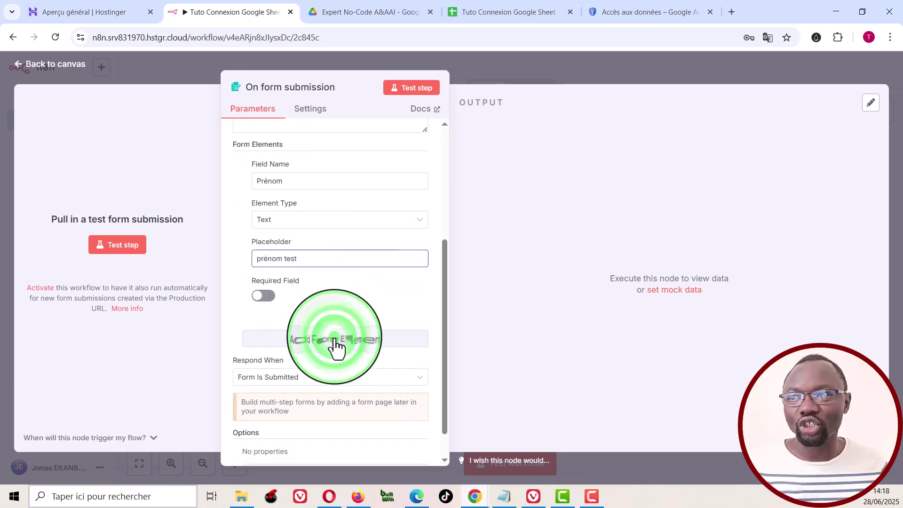
# Step: Make the second field 'Adresse mail' an Email type with placeholder 'Email'
pyautogui.click(309, 360)
pyautogui.scroll(-4, 309, 360)
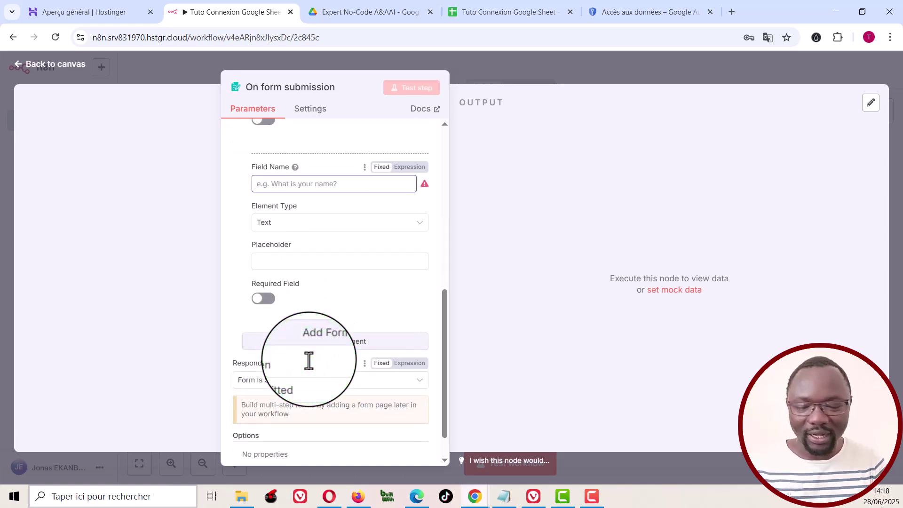
pyautogui.click(287, 225)
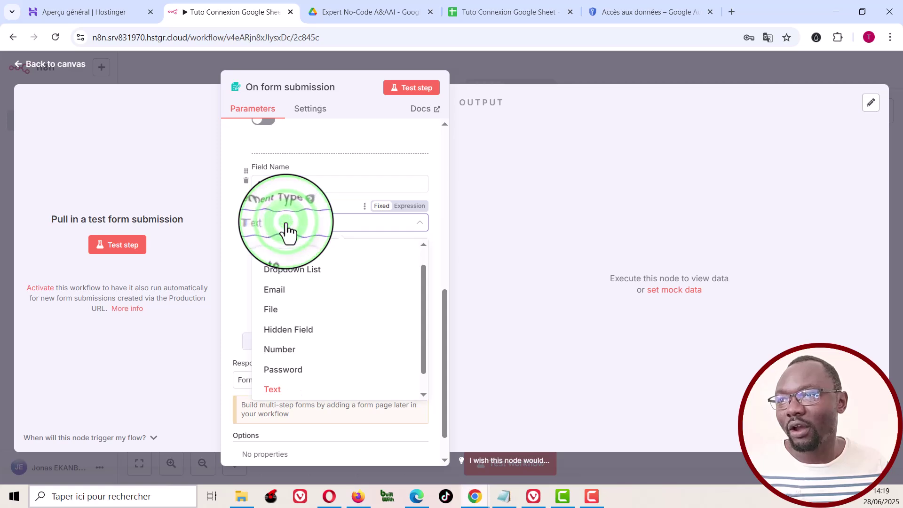
pyautogui.click(284, 292)
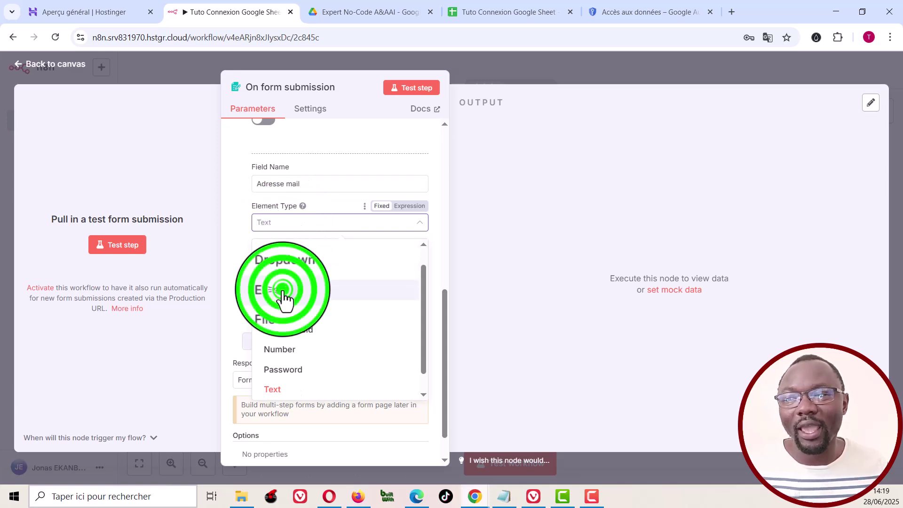
pyautogui.click(287, 262)
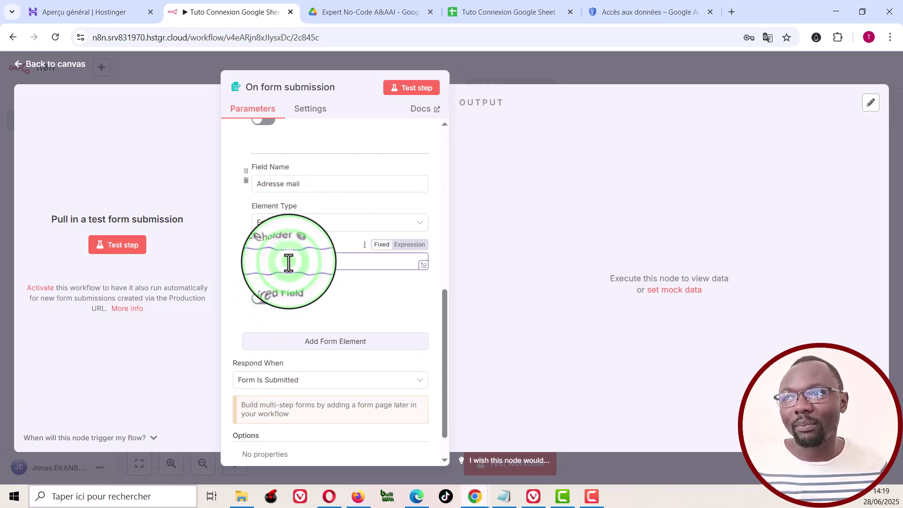
pyautogui.write('Email')
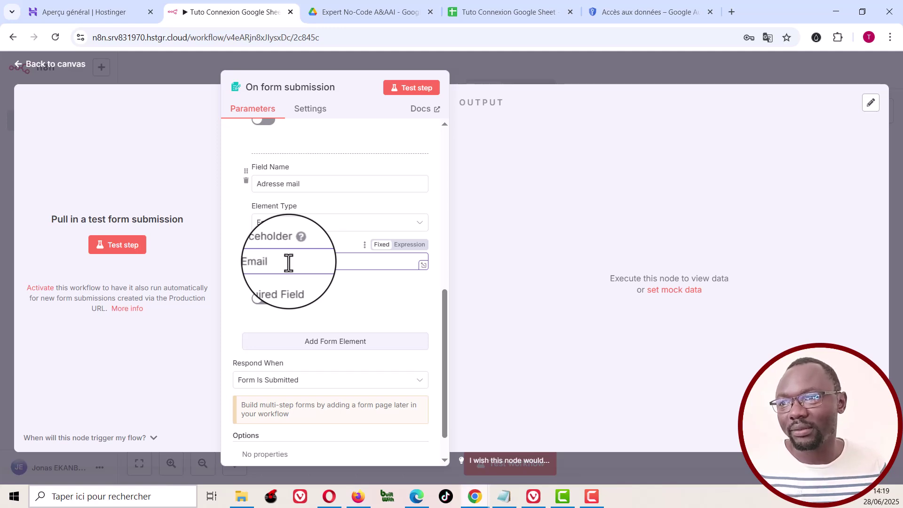
# Step: Add a third field 'Numéro de Téléphone' of type Number with placeholder 'Téléphone'
pyautogui.click(337, 346)
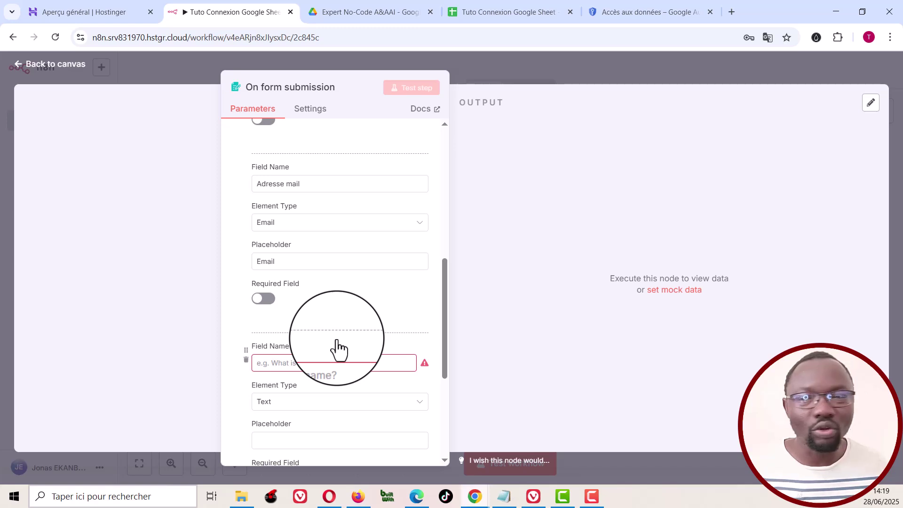
pyautogui.write('Numéro de Téléphone')
pyautogui.scroll(-2, 337, 340)
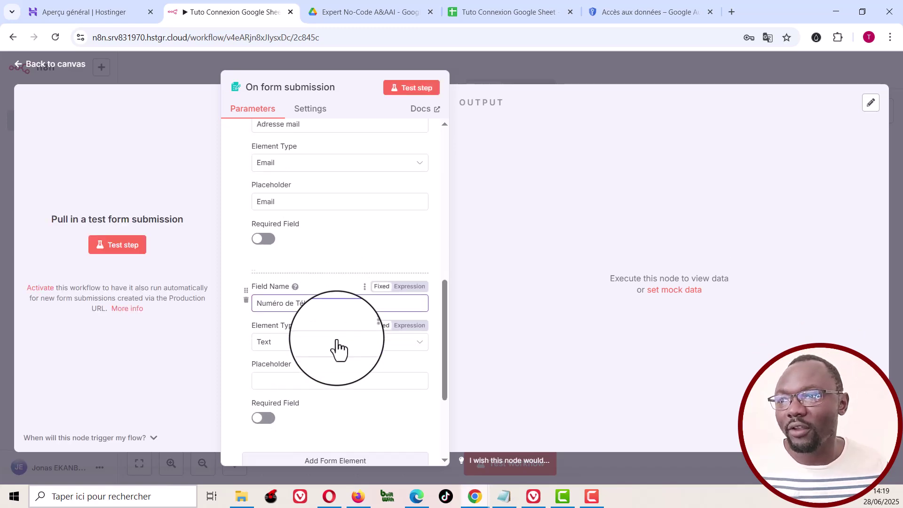
pyautogui.scroll(-2, 337, 341)
pyautogui.click(292, 284)
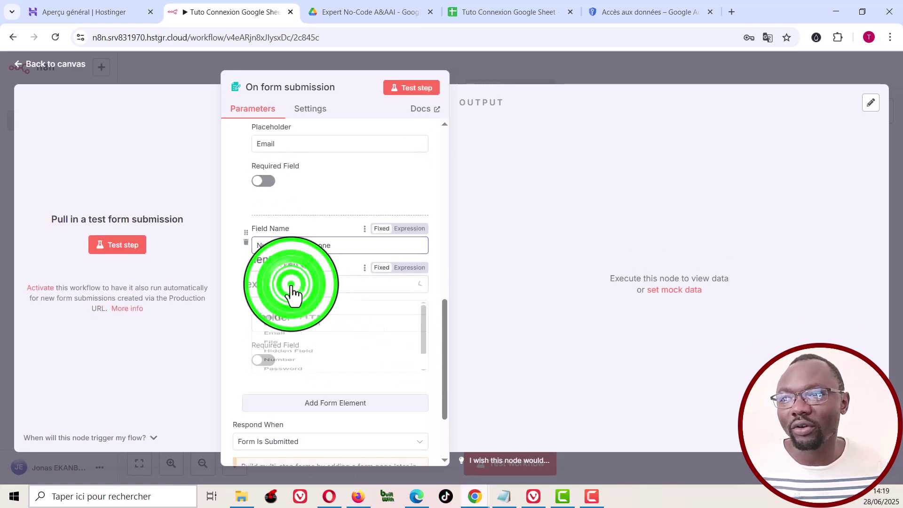
pyautogui.press('Down')
pyautogui.press('Down')
pyautogui.press('Down')
pyautogui.press('Down')
pyautogui.press('Down')
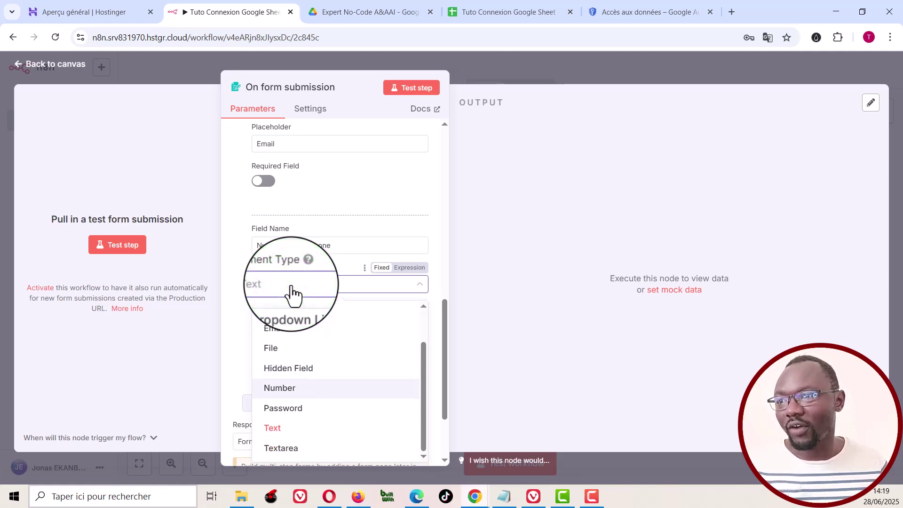
pyautogui.click(286, 394)
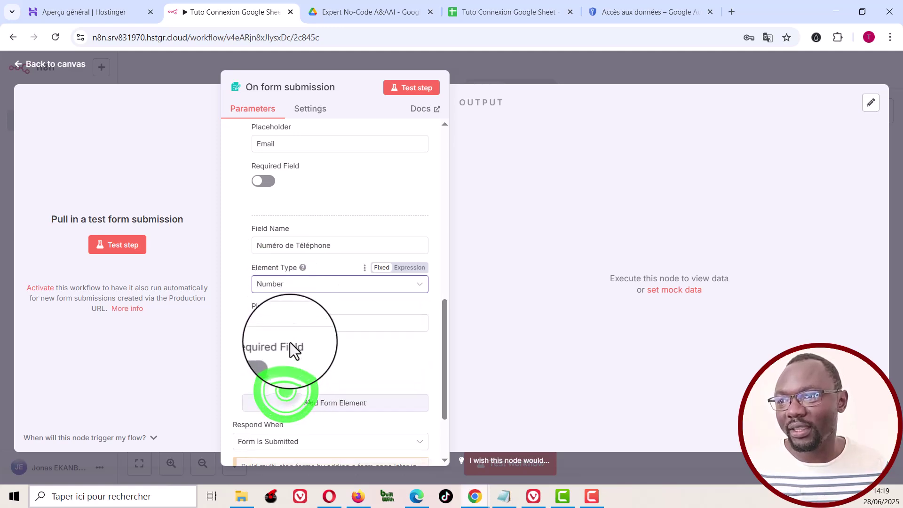
pyautogui.click(291, 323)
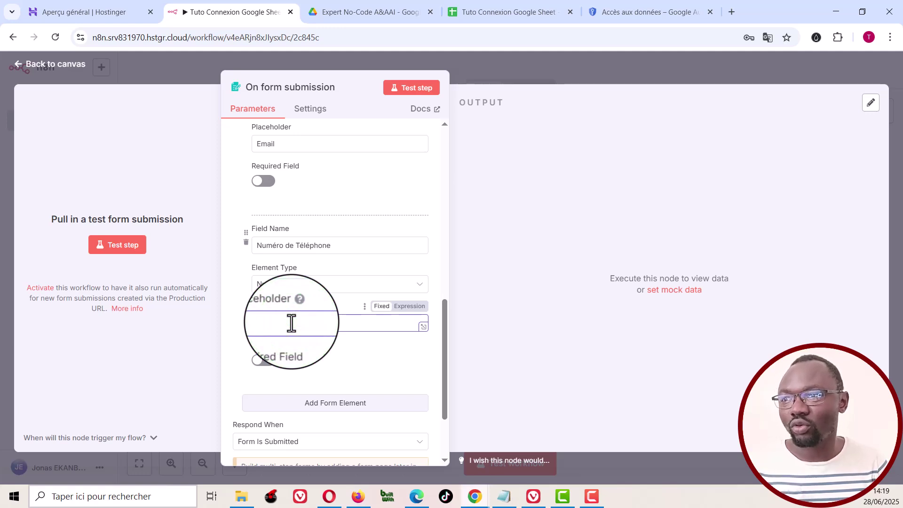
pyautogui.write('Télé')
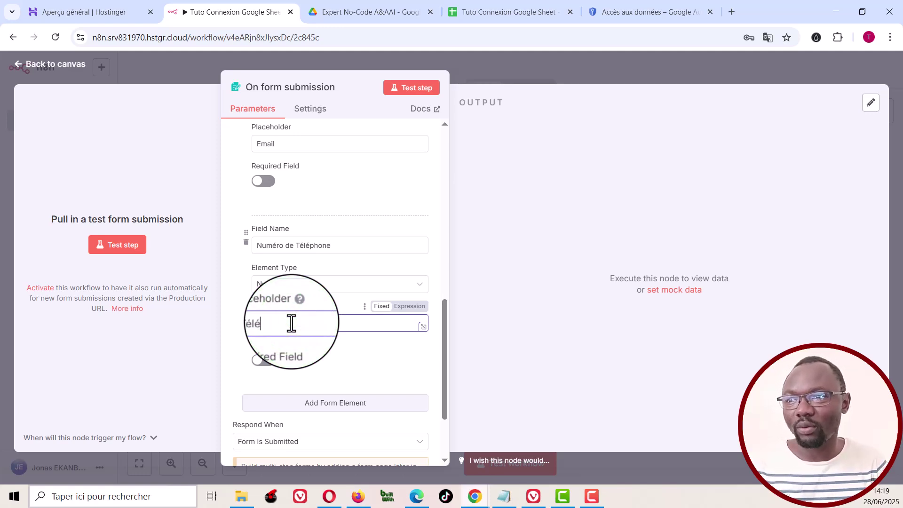
pyautogui.write('phone')
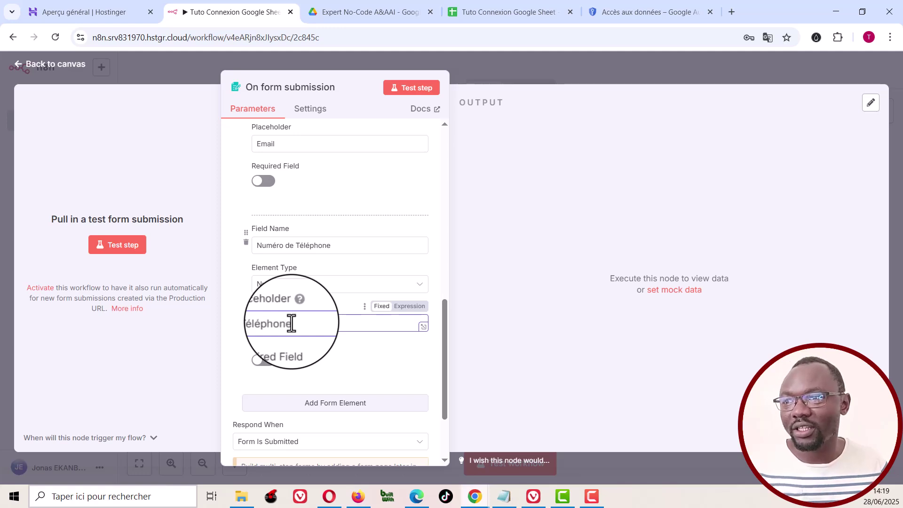
# Step: Mark the Prénom and Adresse mail fields as required
pyautogui.scroll(4, 292, 261)
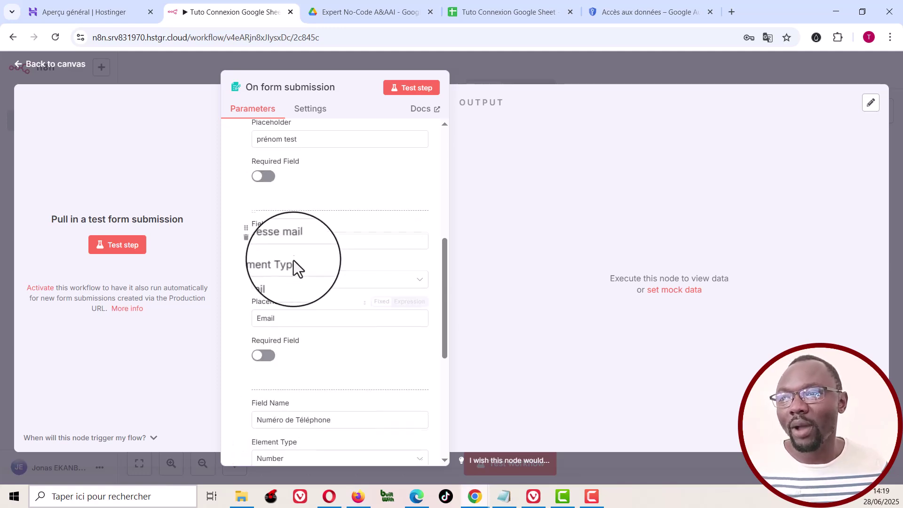
pyautogui.scroll(3, 293, 258)
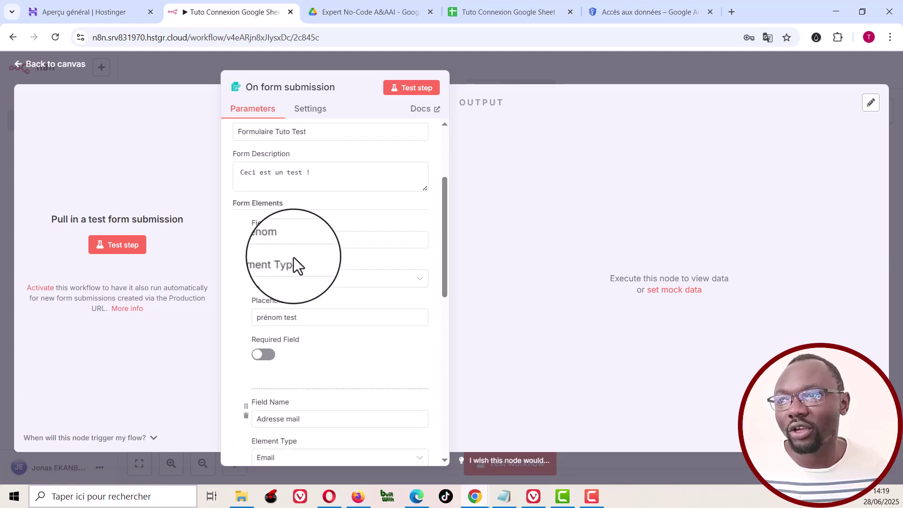
pyautogui.click(267, 356)
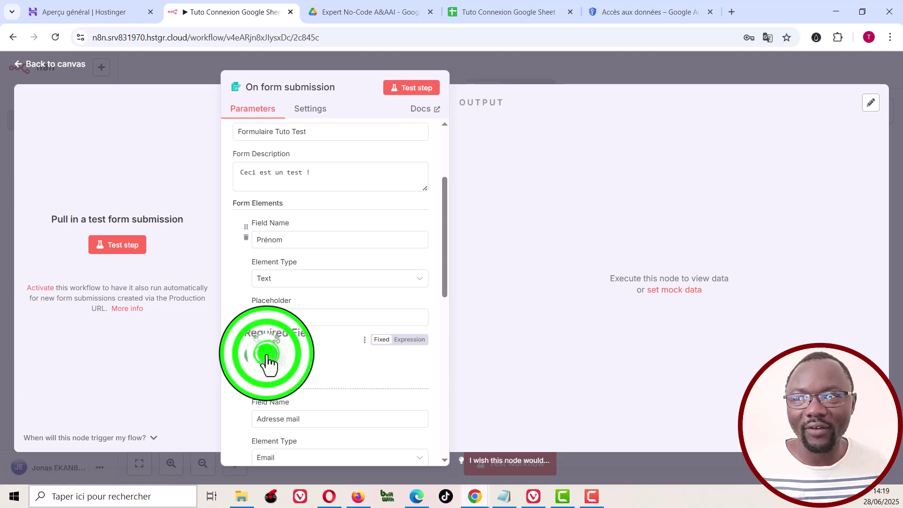
pyautogui.scroll(-1, 269, 364)
pyautogui.scroll(-2, 267, 365)
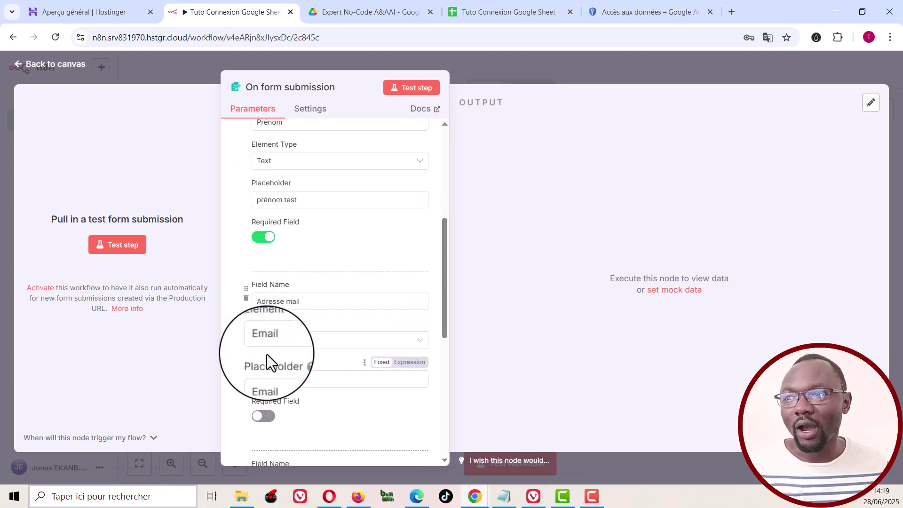
pyautogui.click(266, 417)
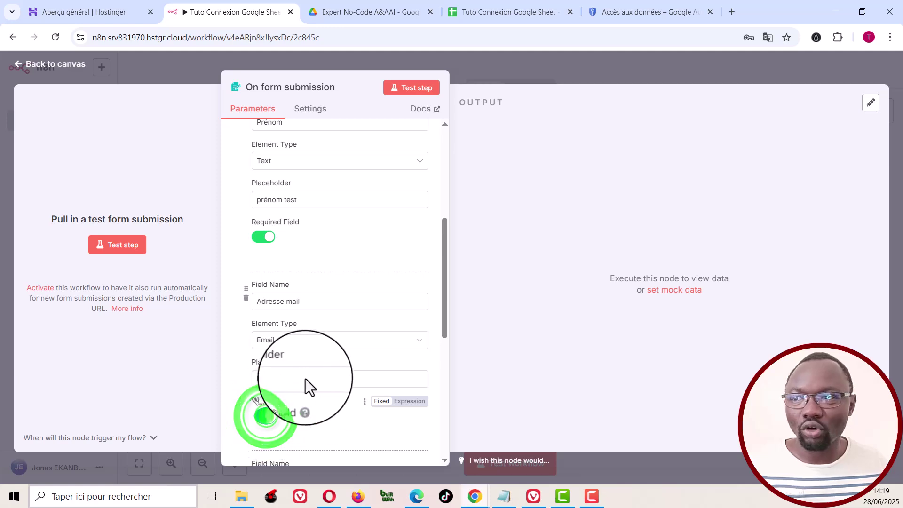
pyautogui.scroll(-5, 306, 379)
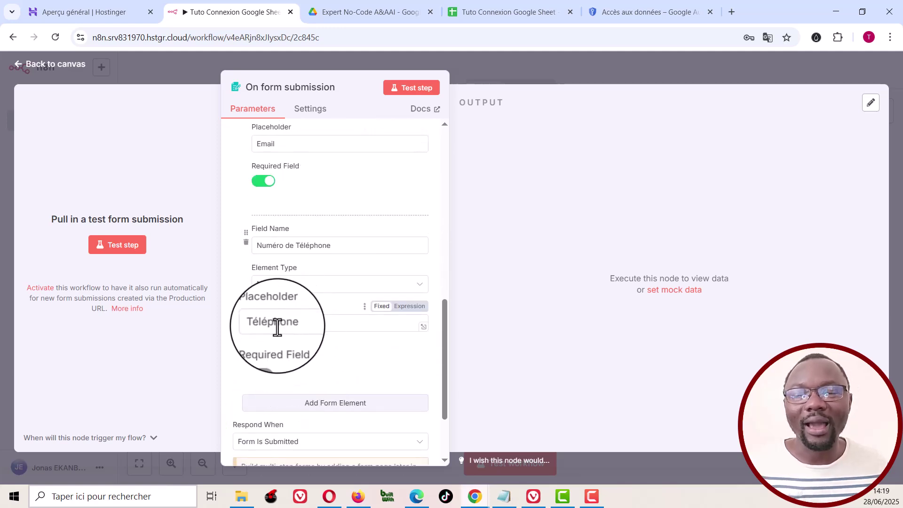
# Step: Test the form trigger by submitting a first name, Gmail address and phone number
pyautogui.click(411, 90)
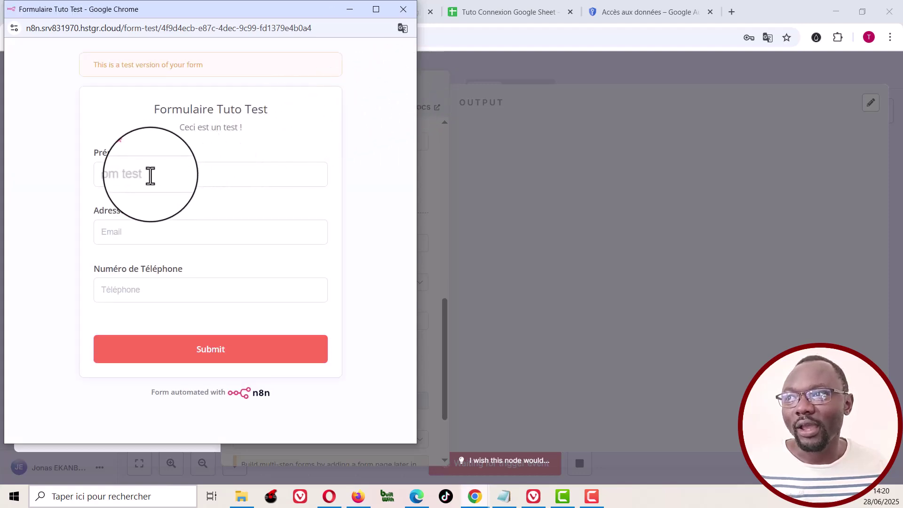
pyautogui.click(150, 176)
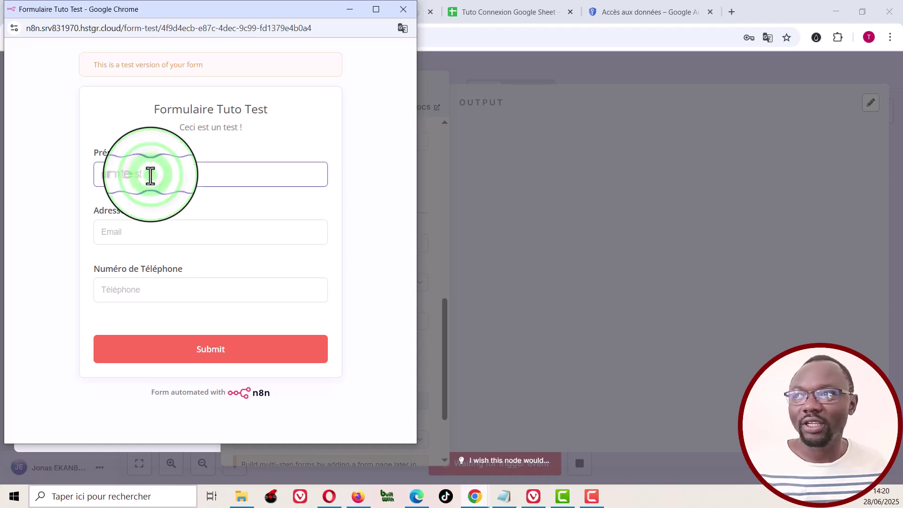
pyautogui.write('S')
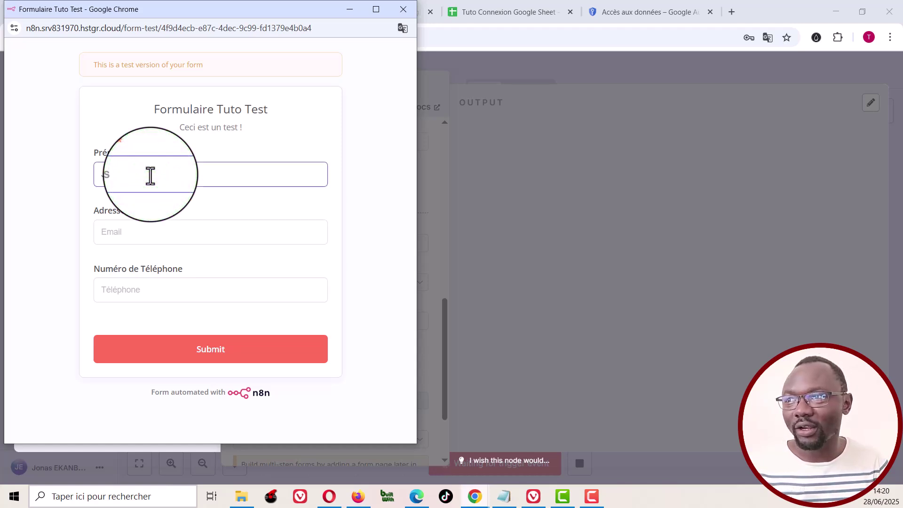
pyautogui.write('onas')
pyautogui.click(145, 241)
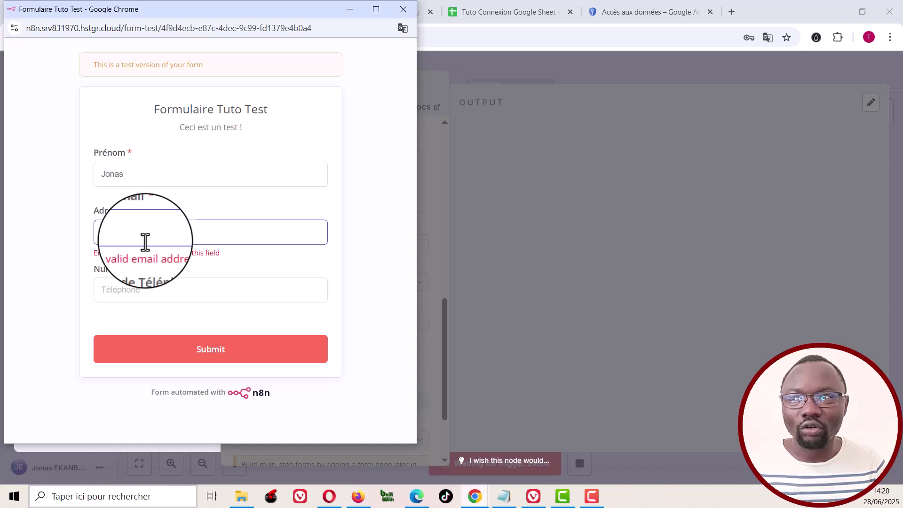
pyautogui.write('@gm')
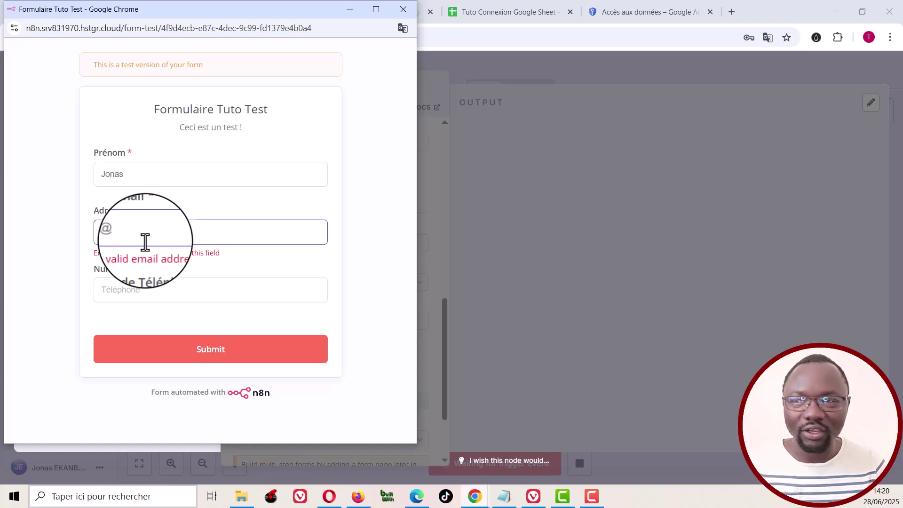
pyautogui.write('ail.com')
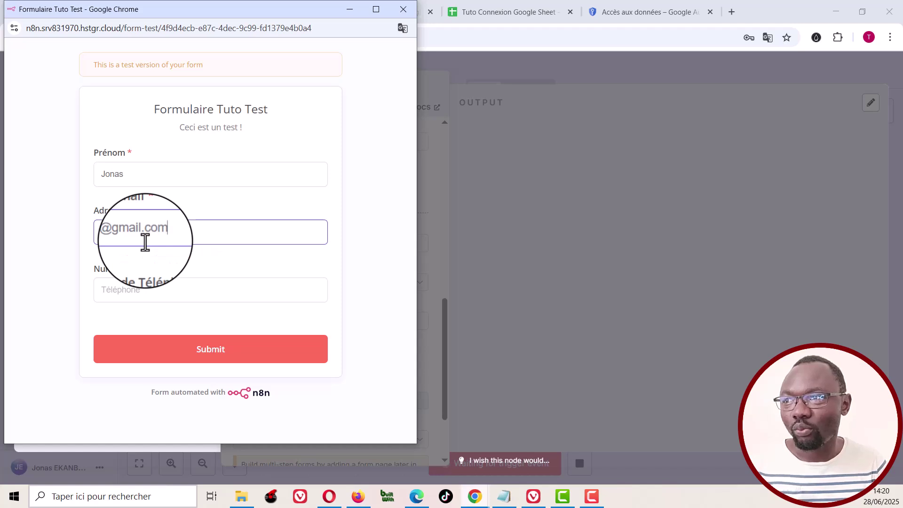
pyautogui.click(135, 288)
pyautogui.write('03')
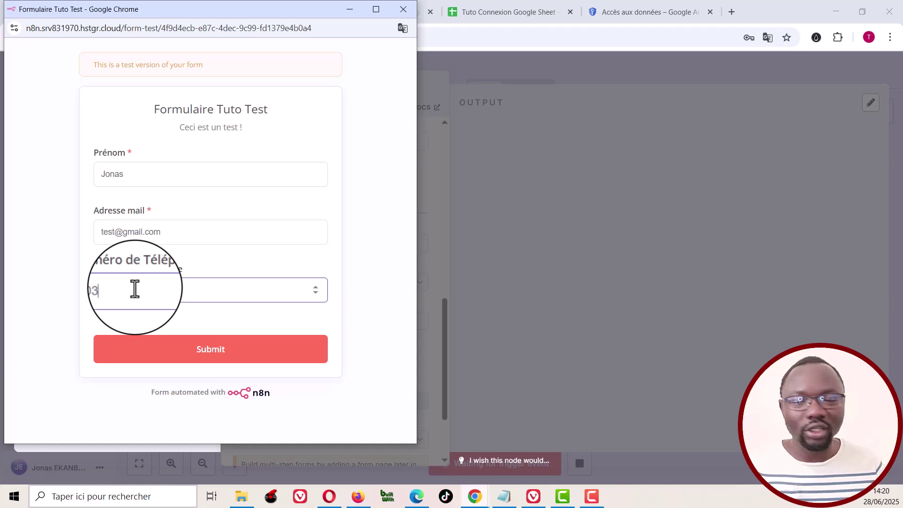
pyautogui.write('03303303')
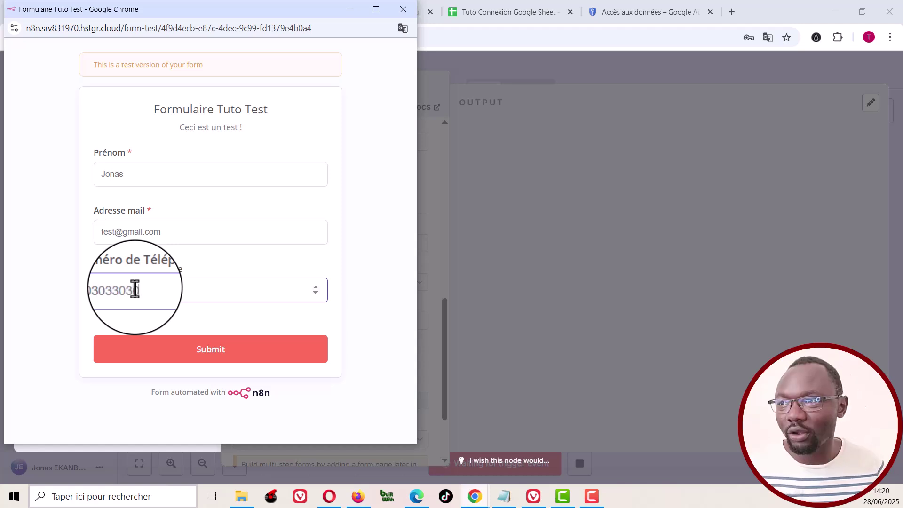
pyautogui.write('03')
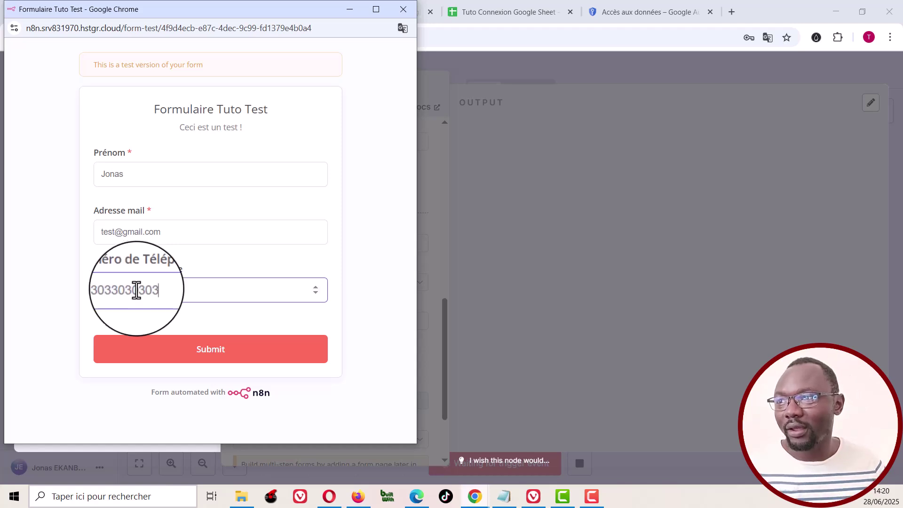
pyautogui.click(215, 358)
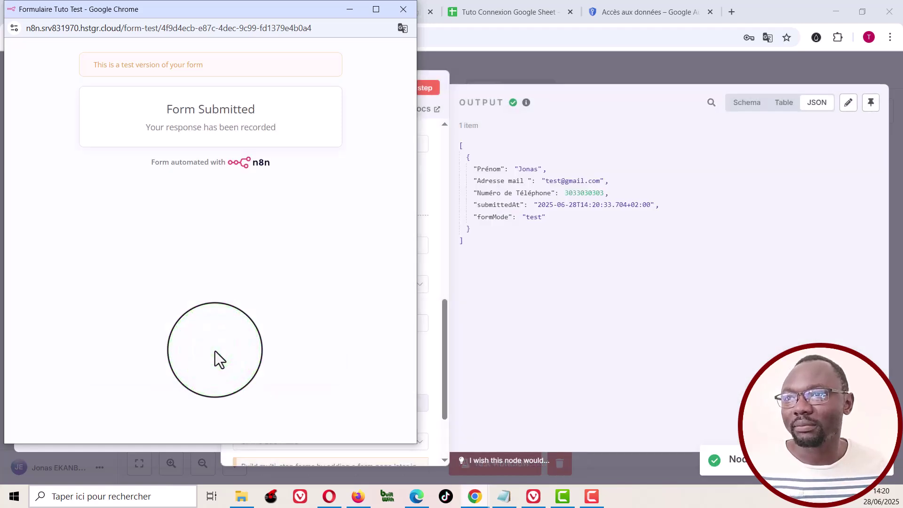
# Step: Close the test form, return to the canvas and save the workflow
pyautogui.click(403, 9)
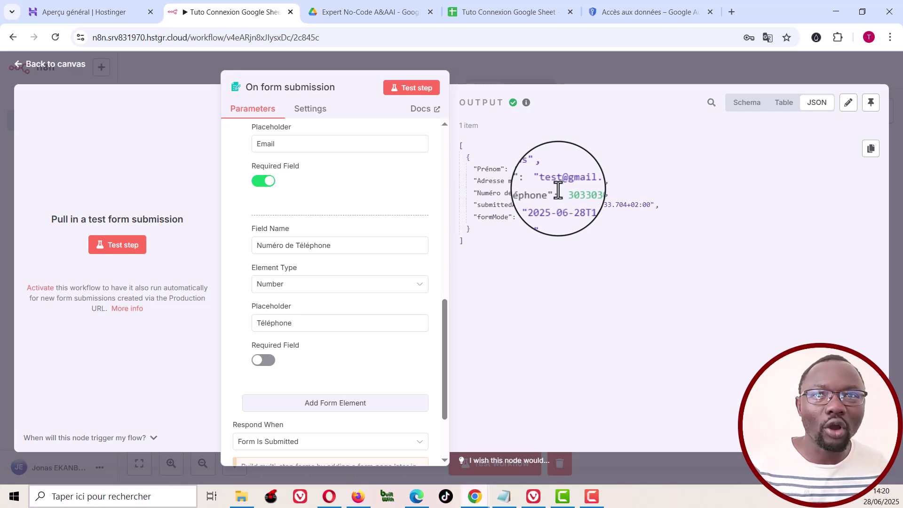
pyautogui.click(523, 62)
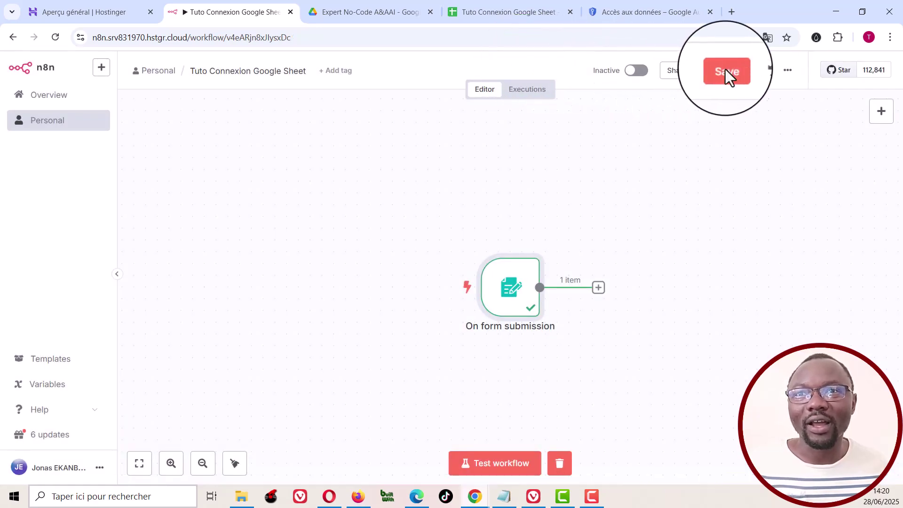
pyautogui.click(727, 75)
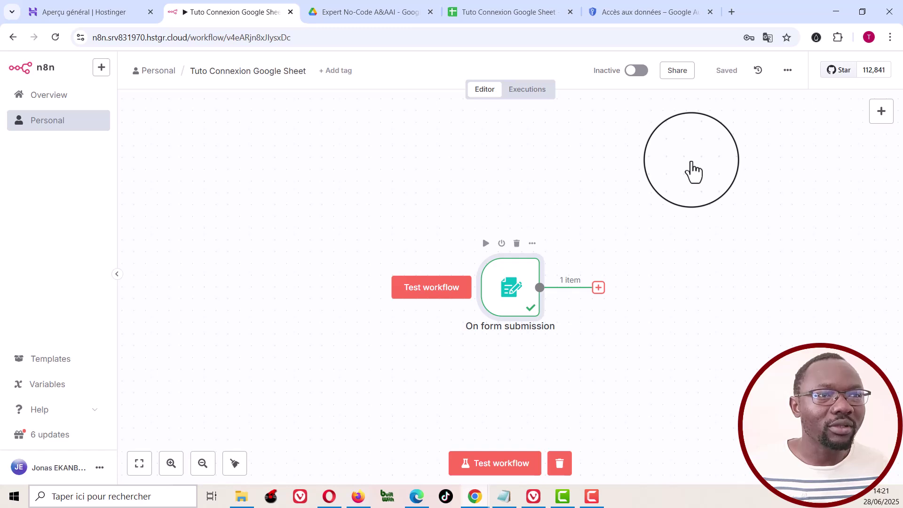
pyautogui.click(598, 287)
# Step: Add a Google Sheets 'append row in sheet' step and start a new OAuth2 credential
pyautogui.write('Google sh')
pyautogui.click(739, 179)
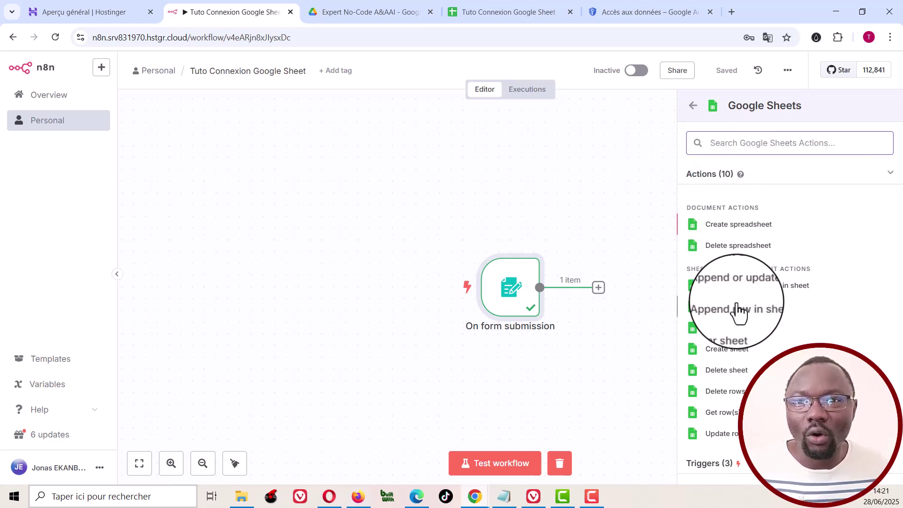
pyautogui.click(737, 310)
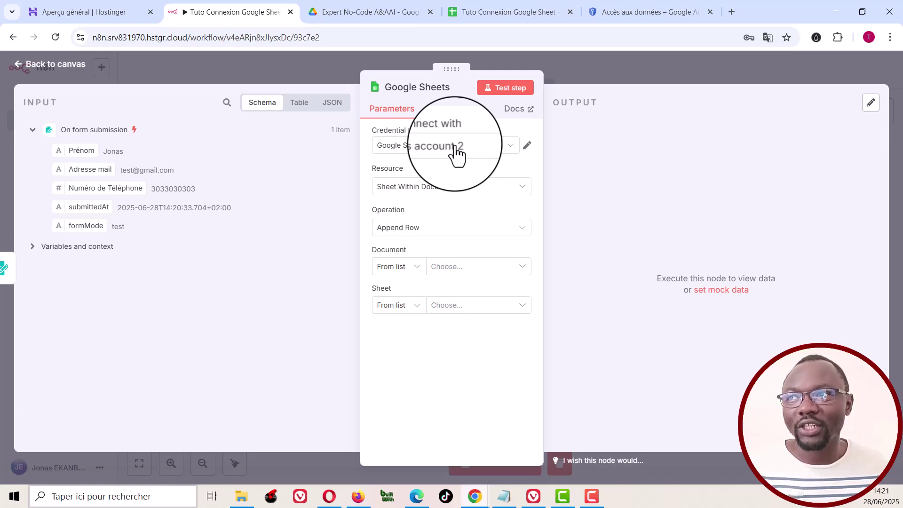
pyautogui.click(456, 149)
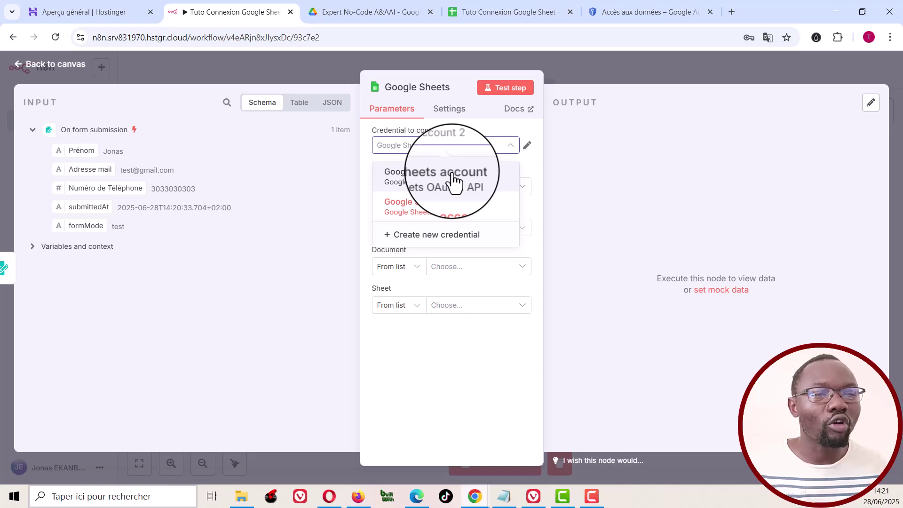
pyautogui.click(437, 237)
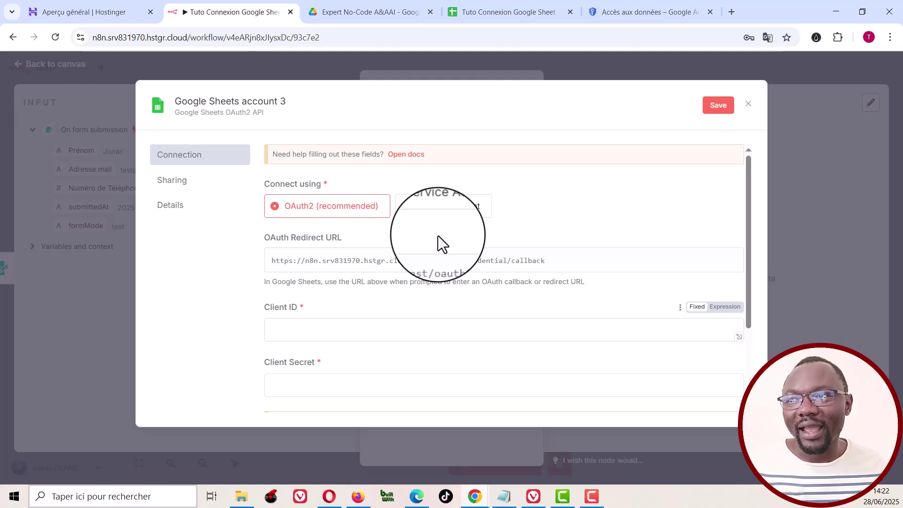
pyautogui.scroll(-1, 437, 236)
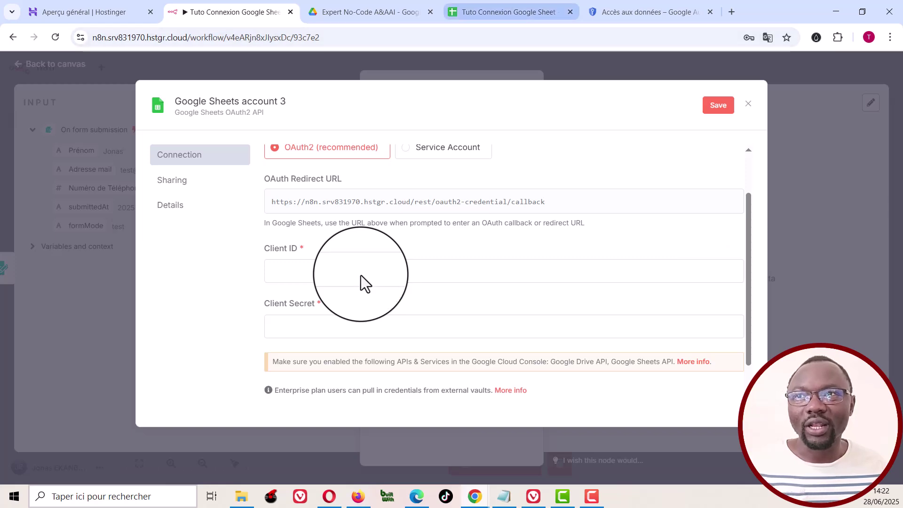
# Step: In Google Cloud Console, create the project 'Tuto Test Connexion' and make it active
pyautogui.click(639, 11)
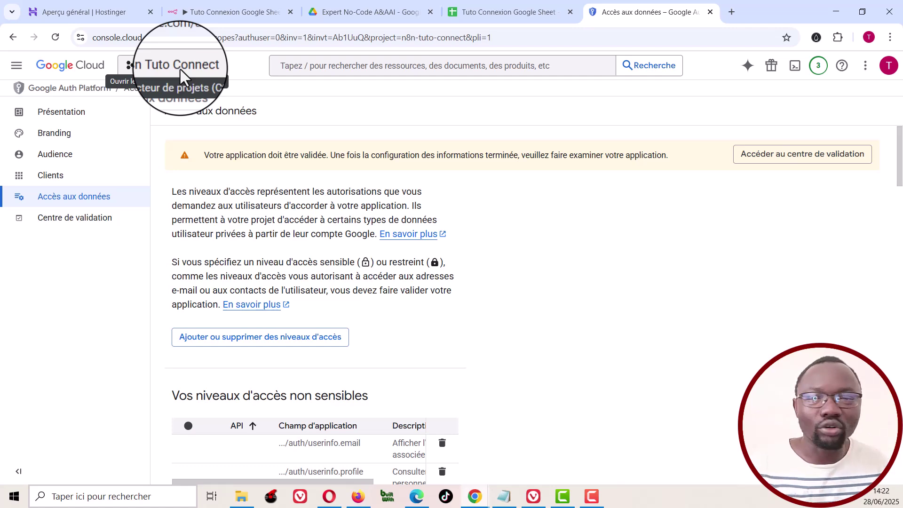
pyautogui.click(179, 75)
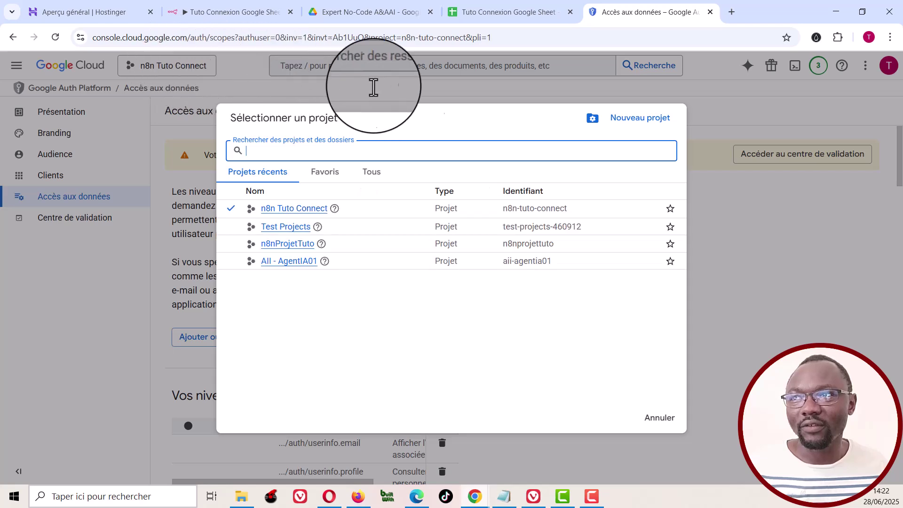
pyautogui.click(633, 120)
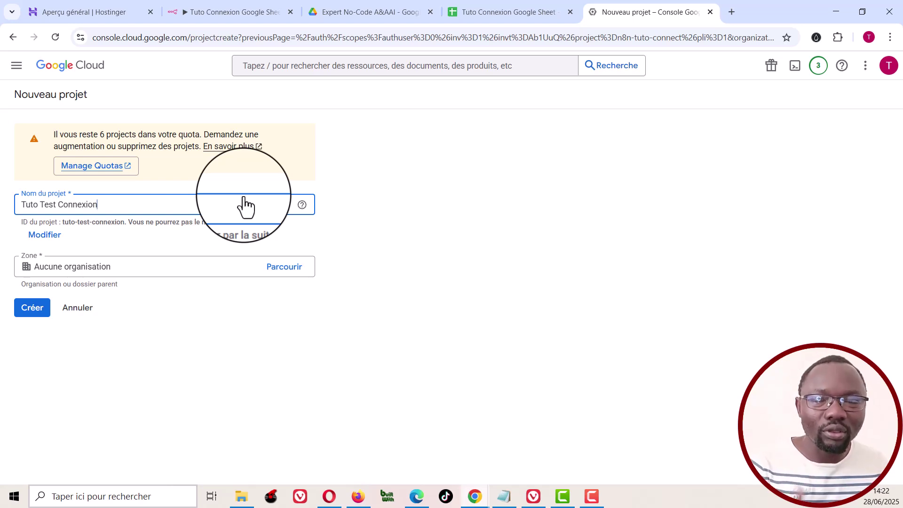
pyautogui.click(32, 309)
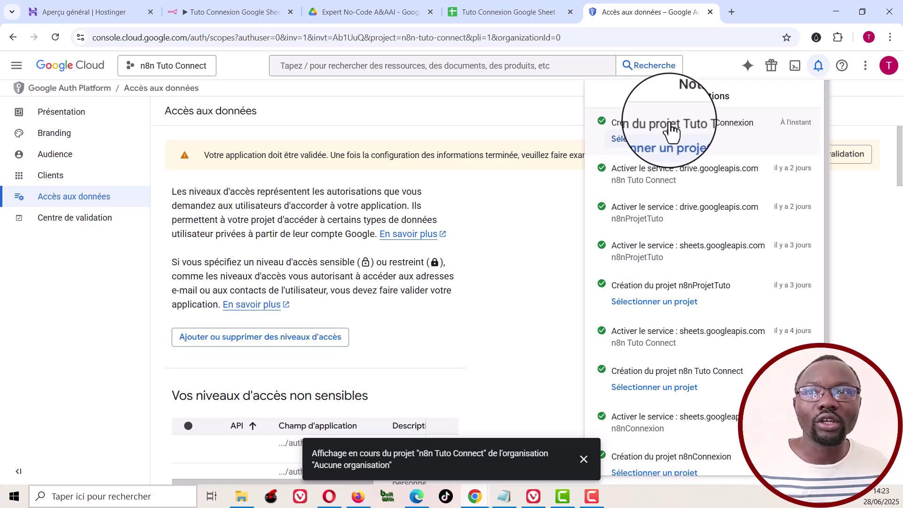
pyautogui.click(652, 140)
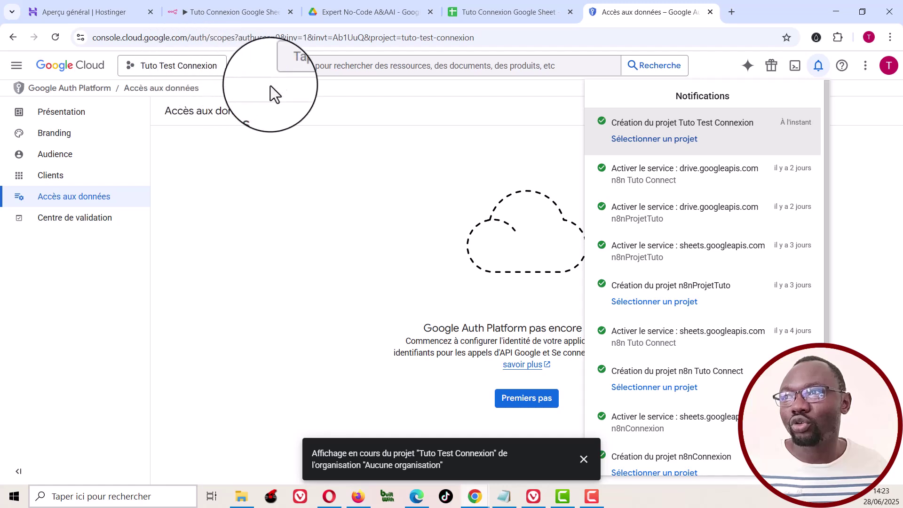
pyautogui.click(500, 130)
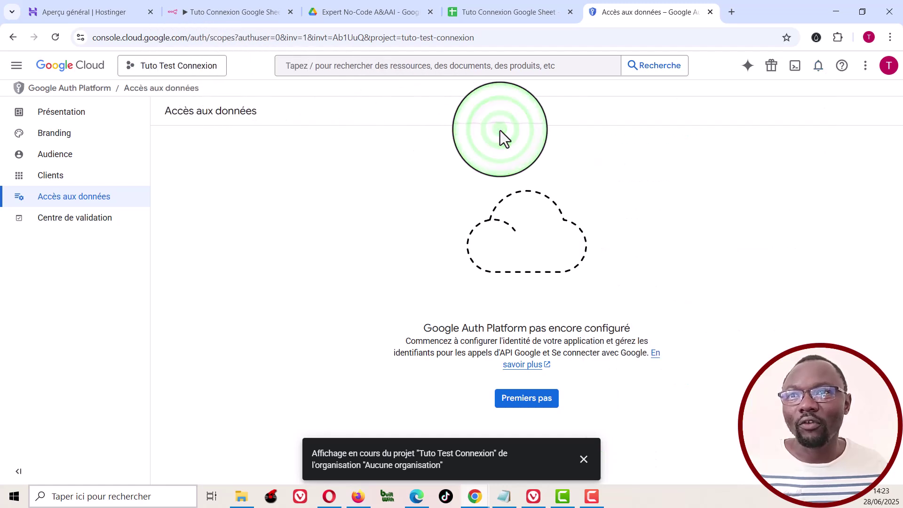
# Step: Start Google Auth Platform setup with app name 'TutoTestConnect' and a support e-mail
pyautogui.click(501, 365)
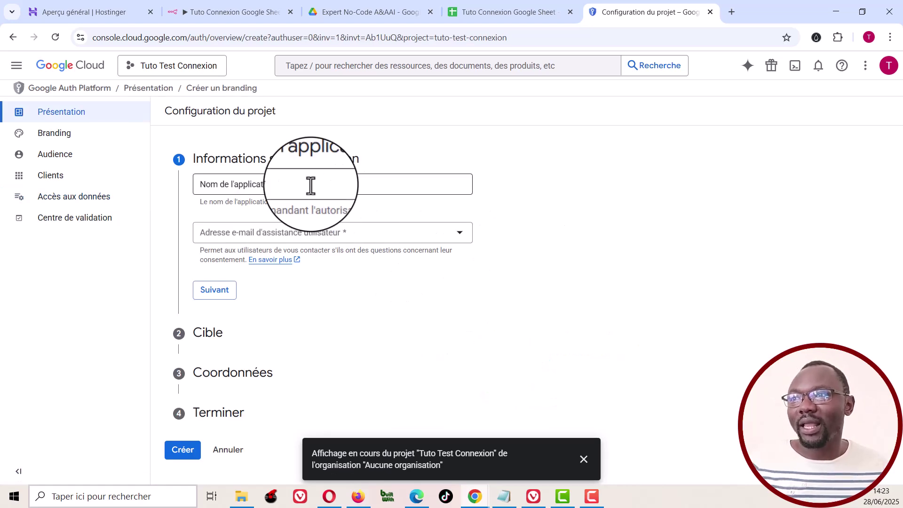
pyautogui.click(309, 184)
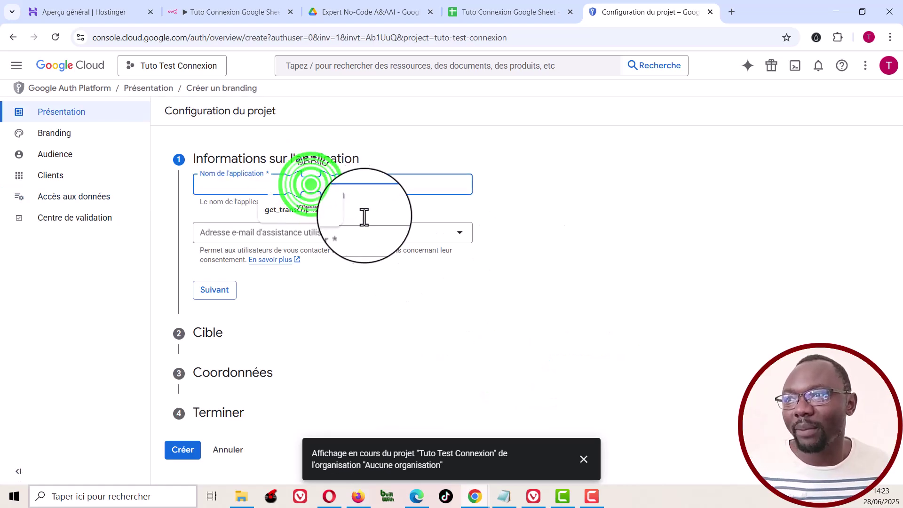
pyautogui.write('TutoTestConnect')
pyautogui.click(382, 233)
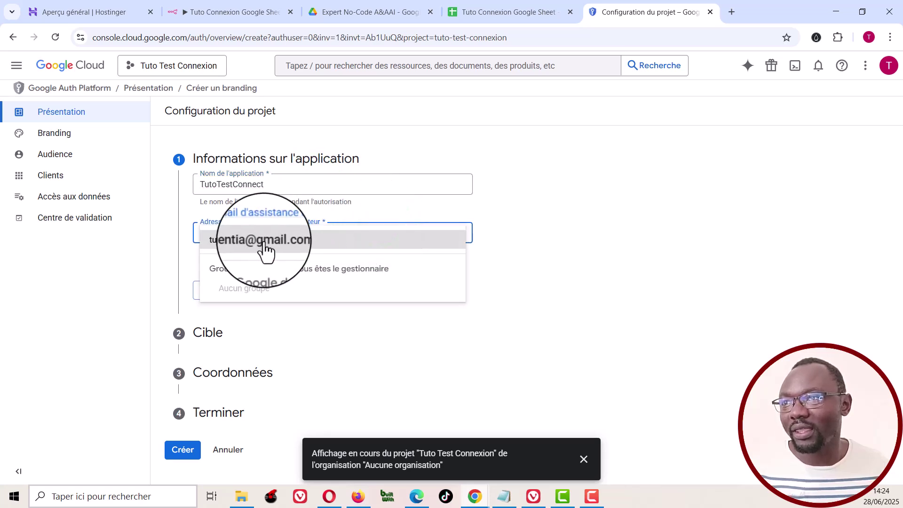
pyautogui.click(266, 247)
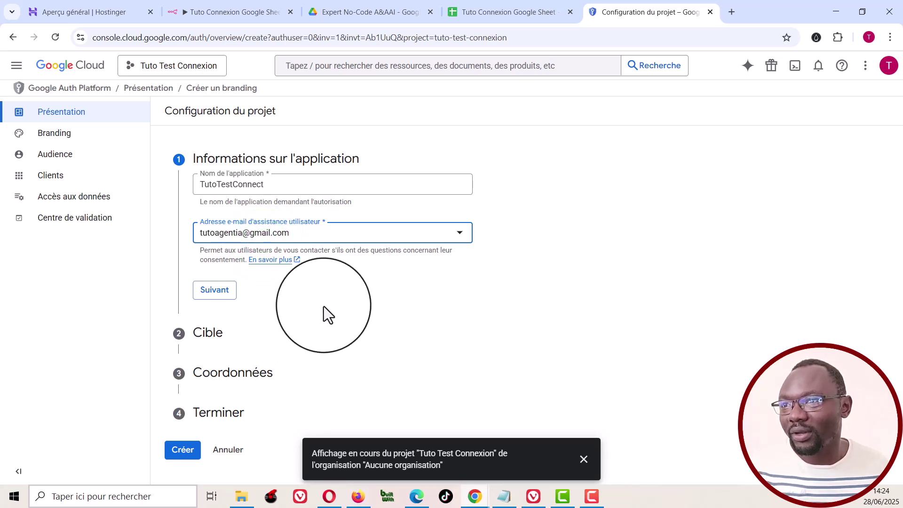
pyautogui.click(214, 296)
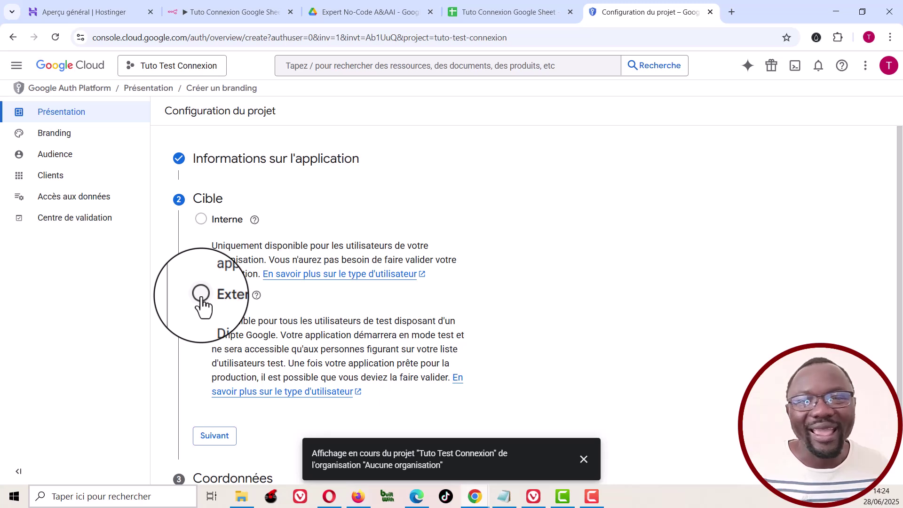
# Step: Choose External audience, add a contact e-mail, accept the policy and create the configuration
pyautogui.click(201, 295)
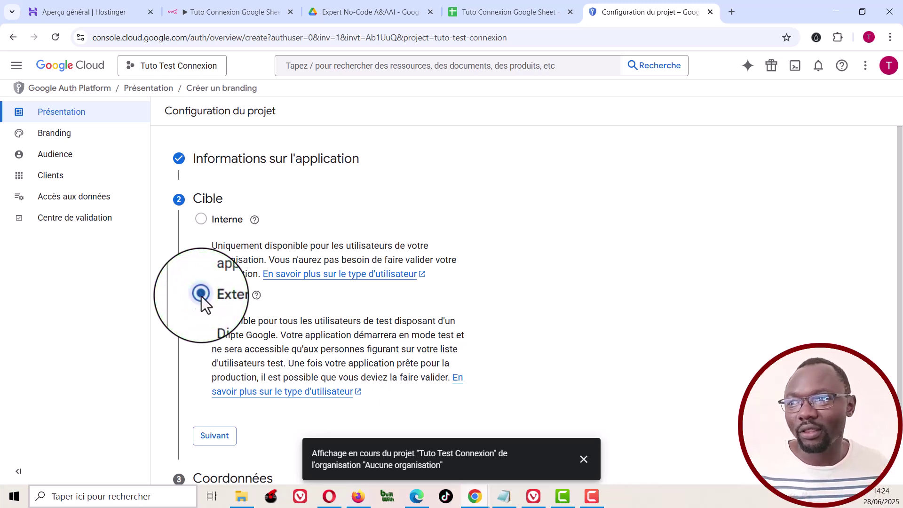
pyautogui.click(221, 431)
pyautogui.click(266, 259)
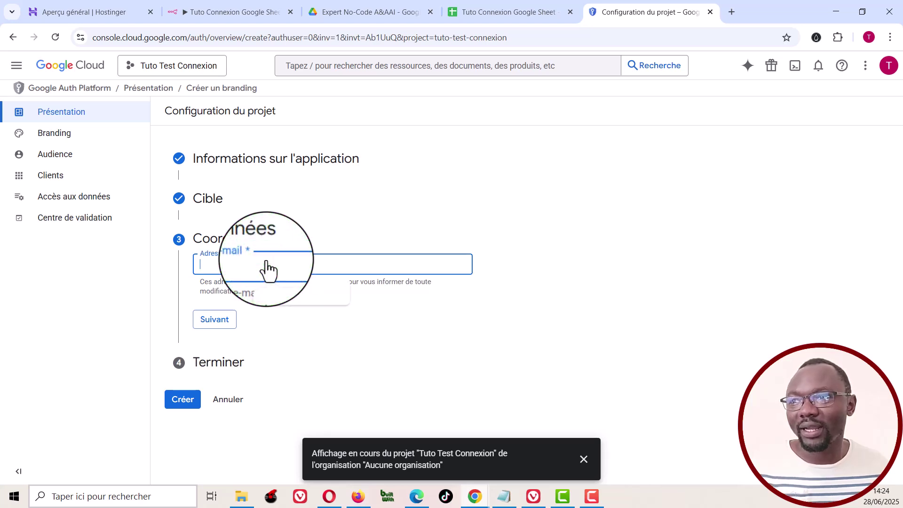
pyautogui.click(217, 320)
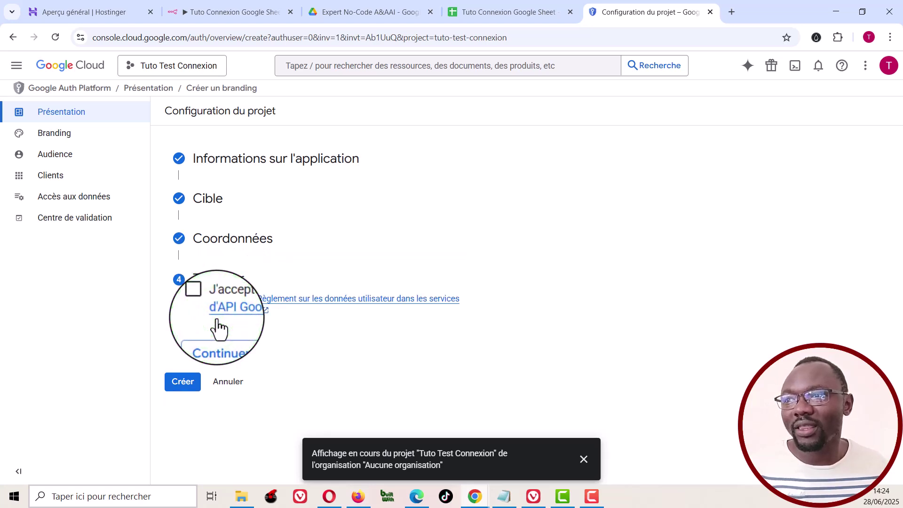
pyautogui.click(200, 300)
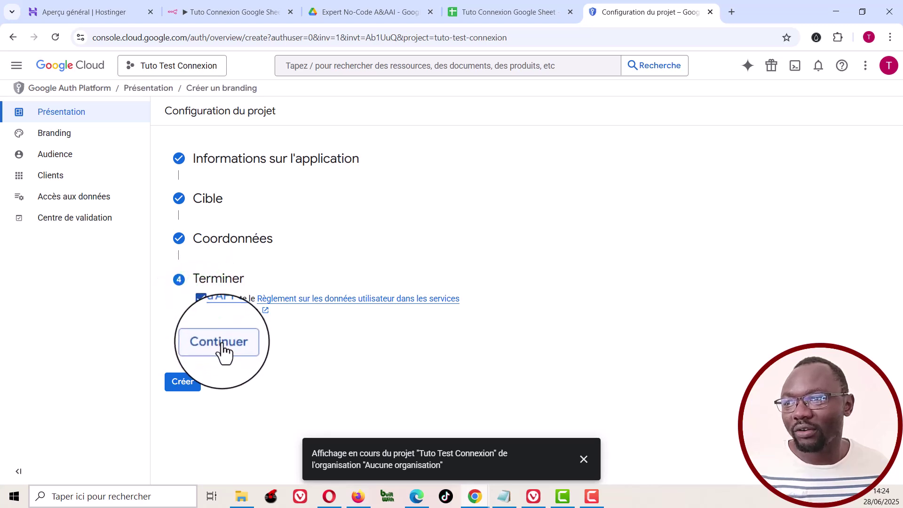
pyautogui.click(220, 343)
pyautogui.click(186, 323)
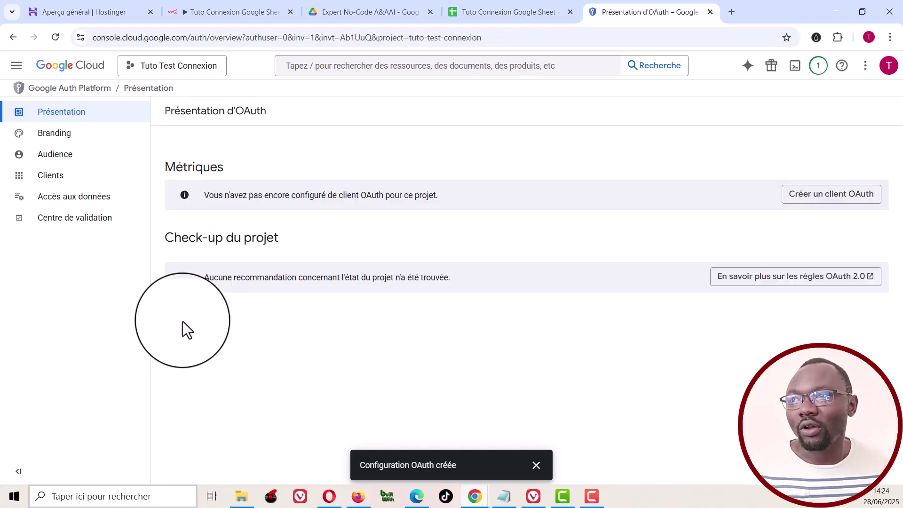
# Step: Start a new OAuth client of type Web application named 'TutoTest Client Web'
pyautogui.click(836, 200)
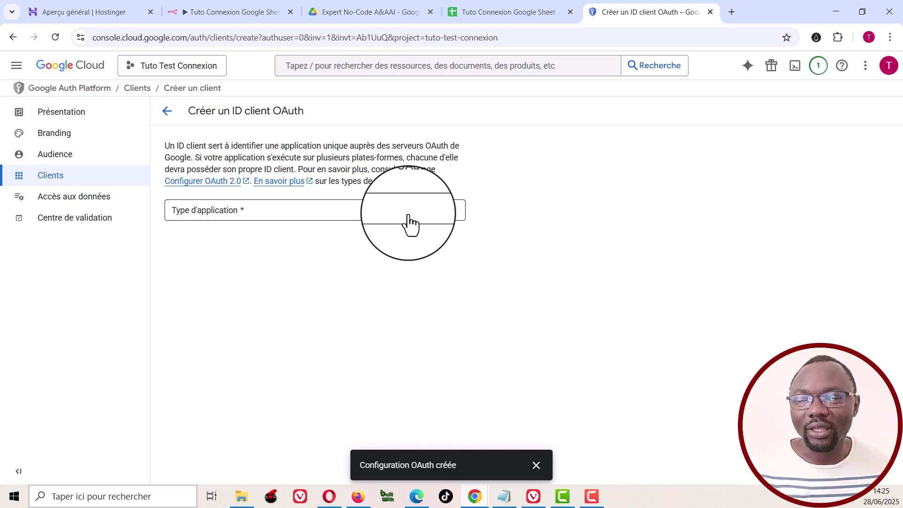
pyautogui.click(409, 221)
pyautogui.click(227, 222)
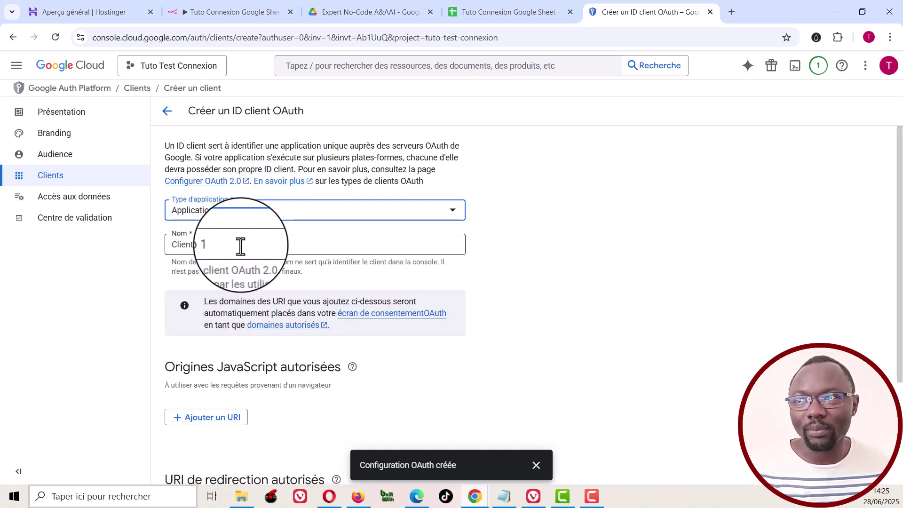
pyautogui.click(240, 245)
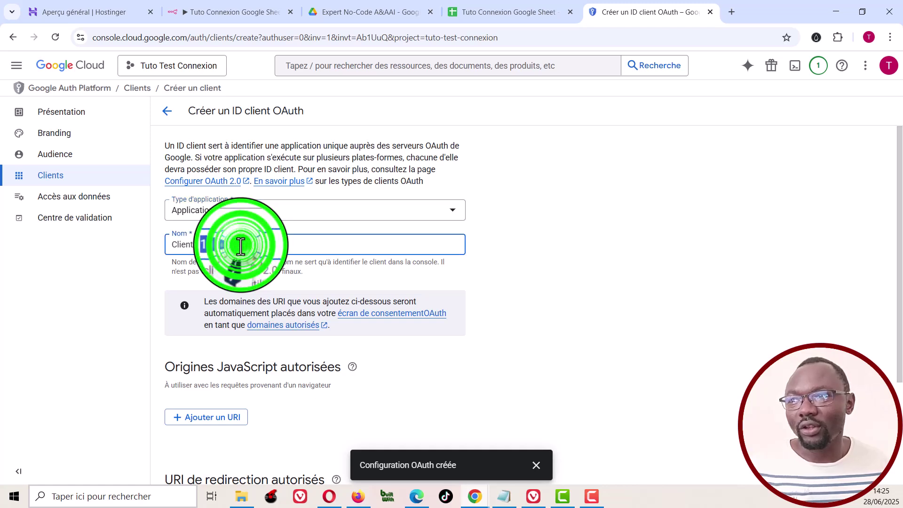
pyautogui.click(172, 245)
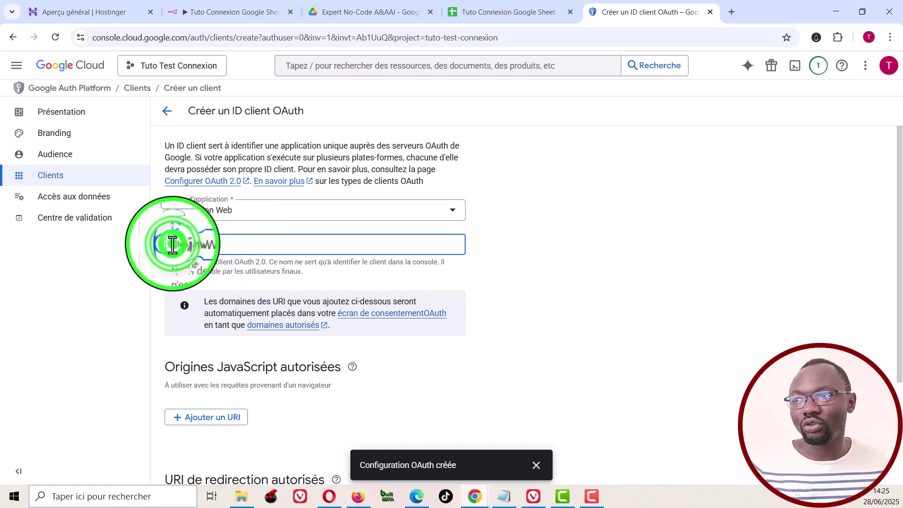
pyautogui.write('TutoTest')
pyautogui.scroll(-3, 267, 276)
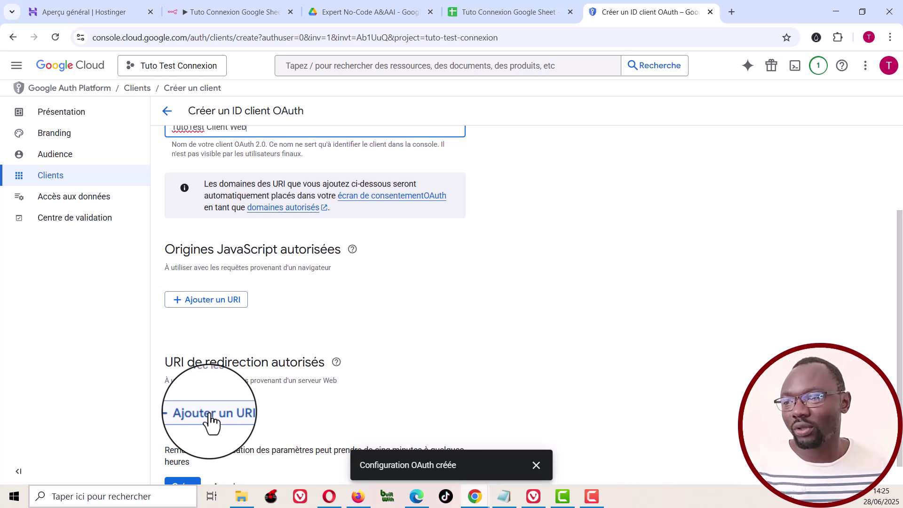
# Step: Add n8n's OAuth callback URL as the client's first authorised redirect URI
pyautogui.click(210, 414)
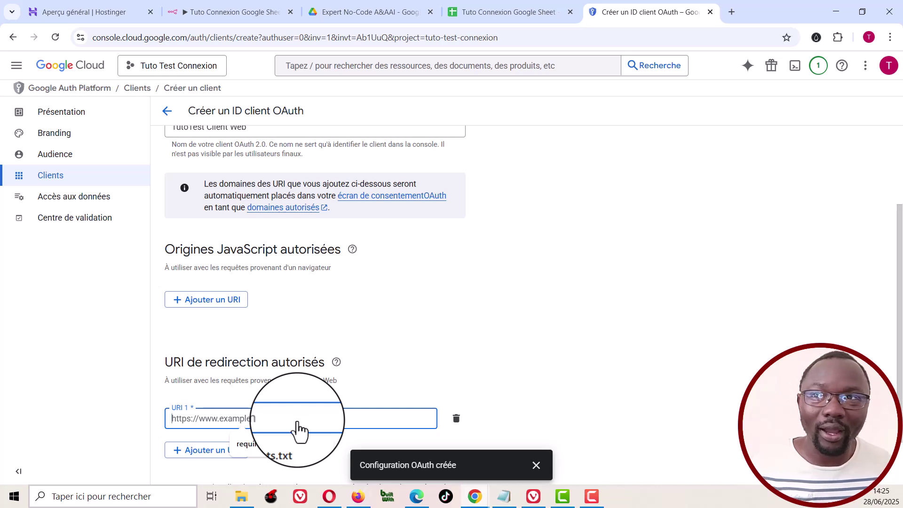
pyautogui.click(234, 14)
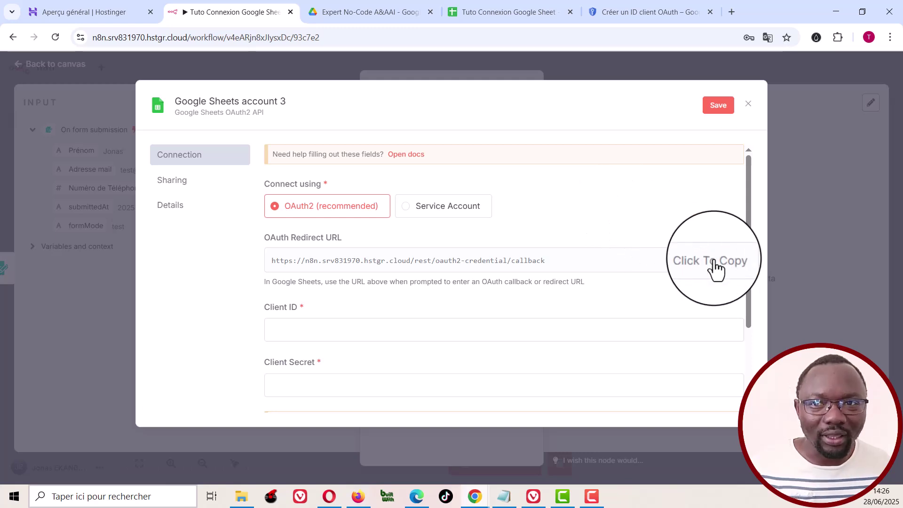
pyautogui.click(714, 263)
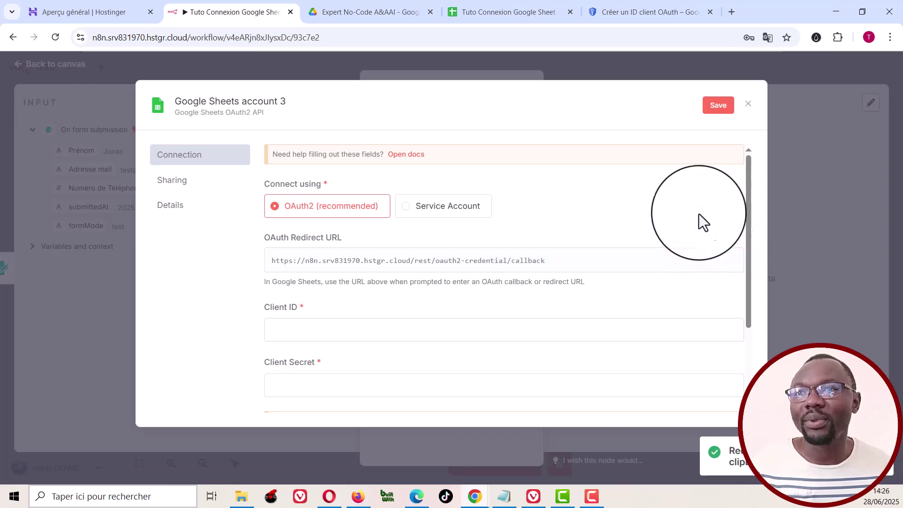
pyautogui.click(631, 12)
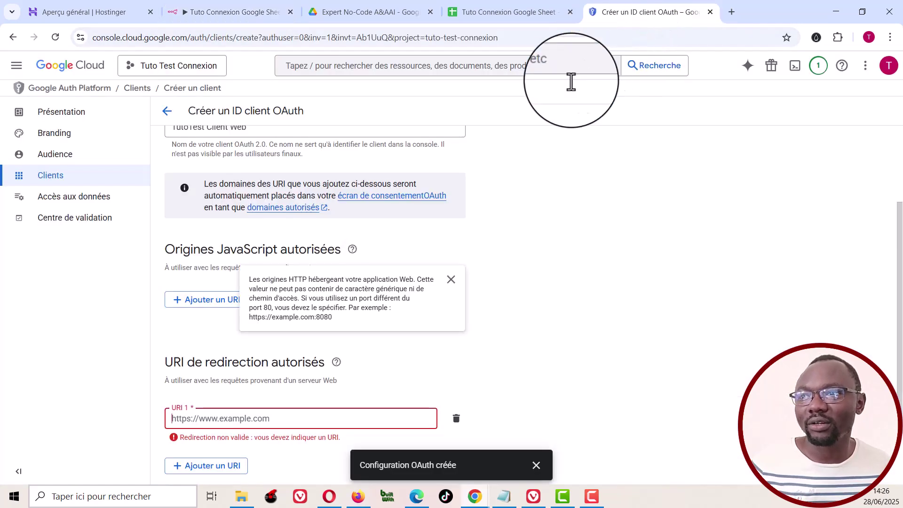
pyautogui.click(289, 417)
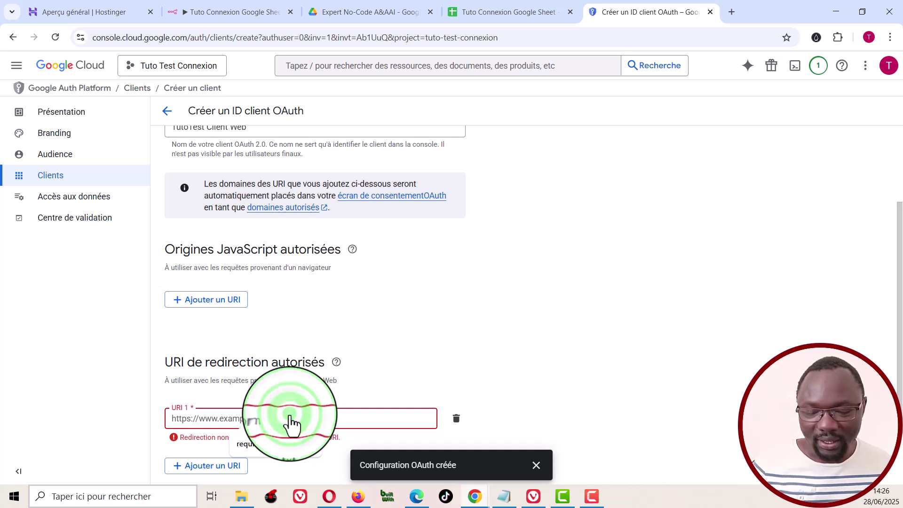
pyautogui.hotkey('ctrl', 'v')
pyautogui.click(550, 402)
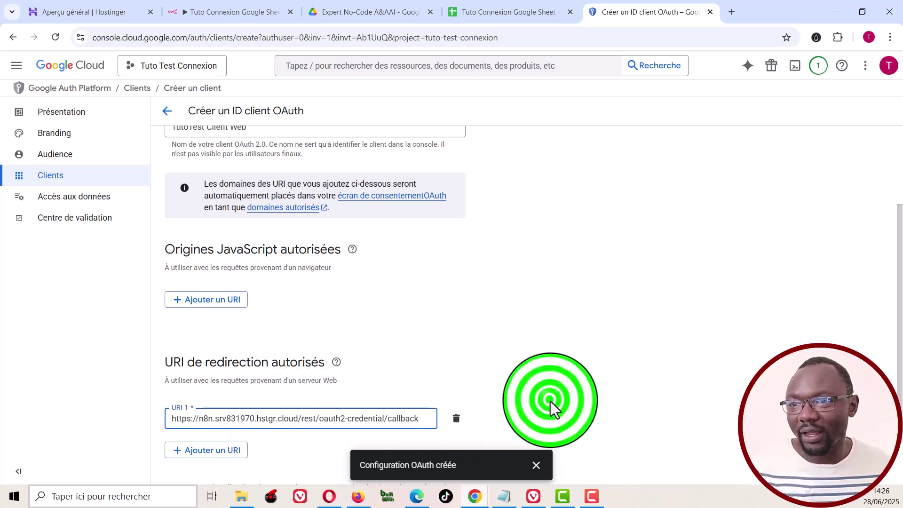
pyautogui.scroll(-1, 550, 401)
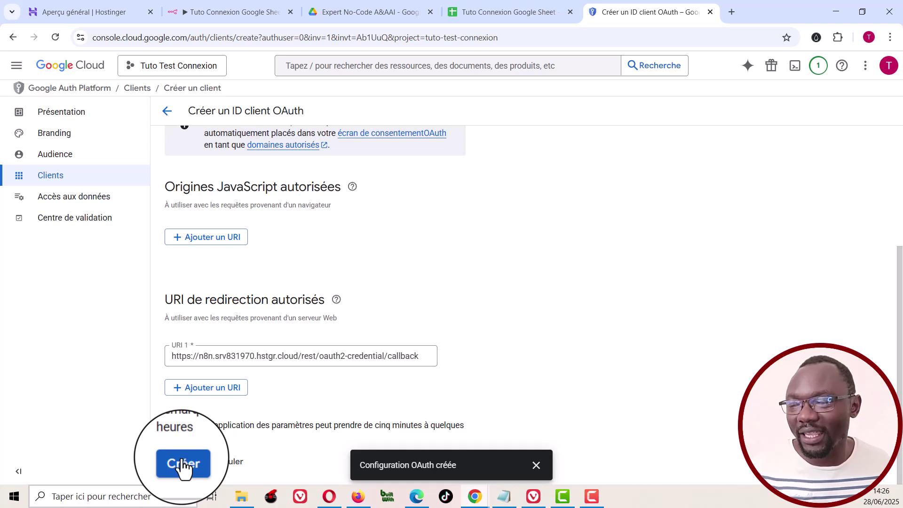
pyautogui.scroll(4, 250, 316)
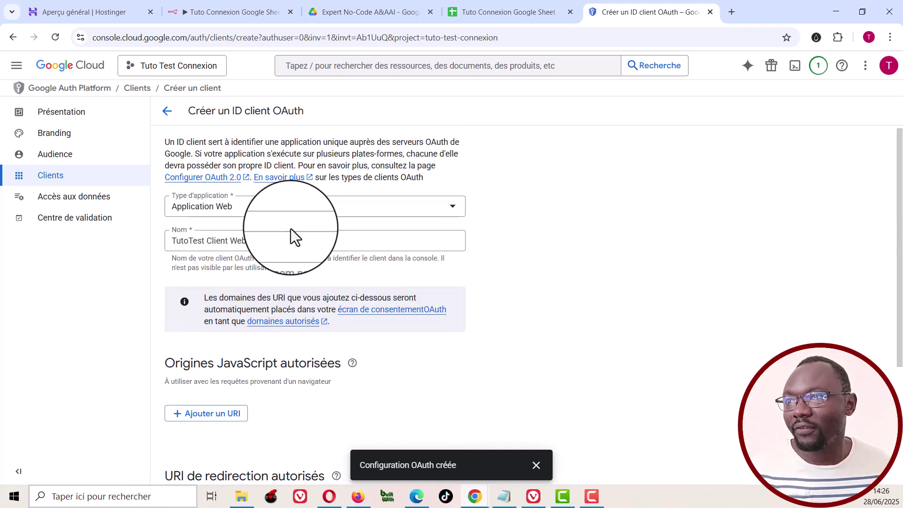
pyautogui.scroll(-3, 290, 228)
# Step: Create the TutoTest Client Web client, dismiss the confirmation, and go to the API Library
pyautogui.click(184, 465)
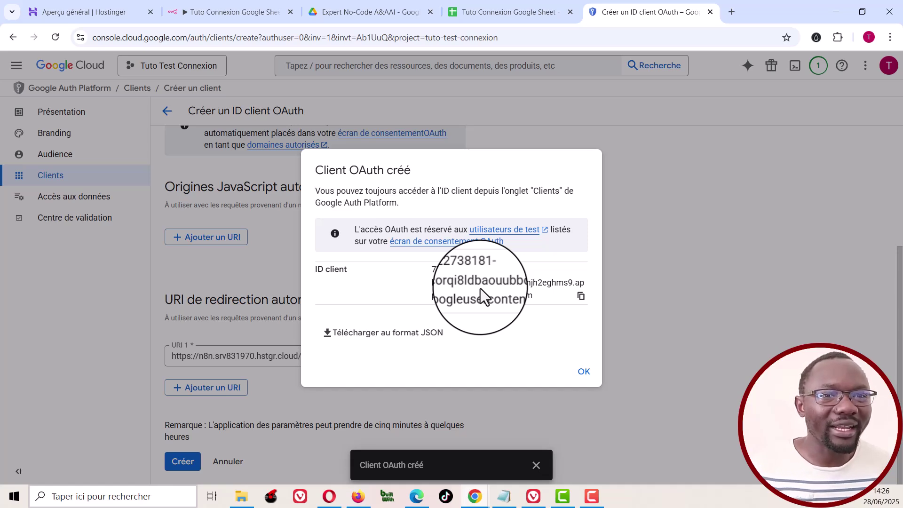
pyautogui.click(583, 375)
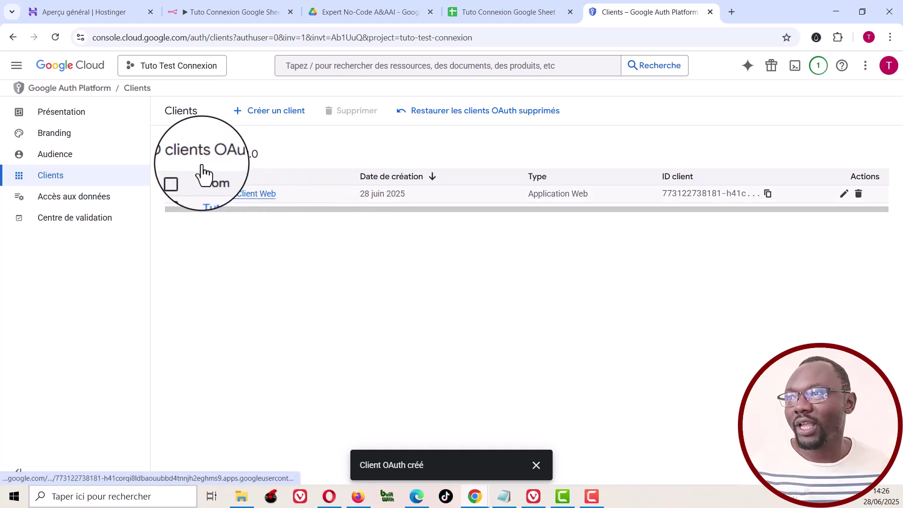
pyautogui.click(18, 69)
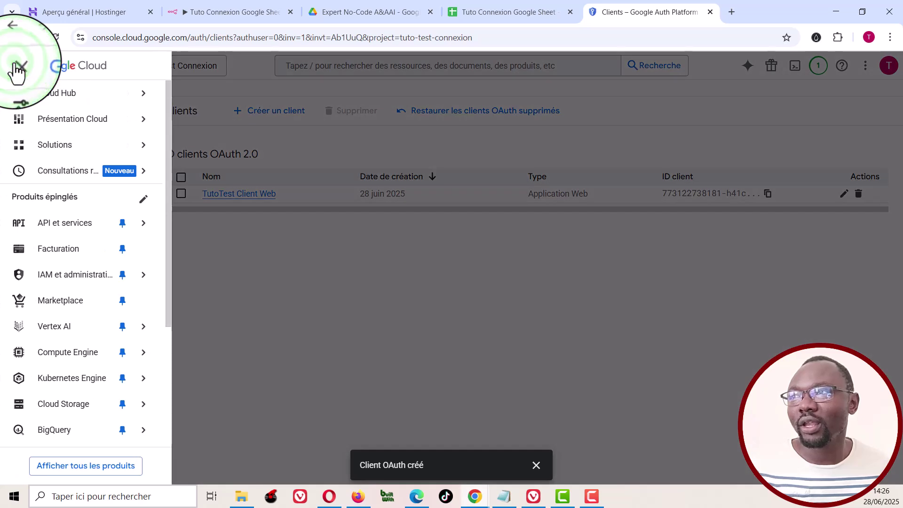
pyautogui.moveTo(73, 231)
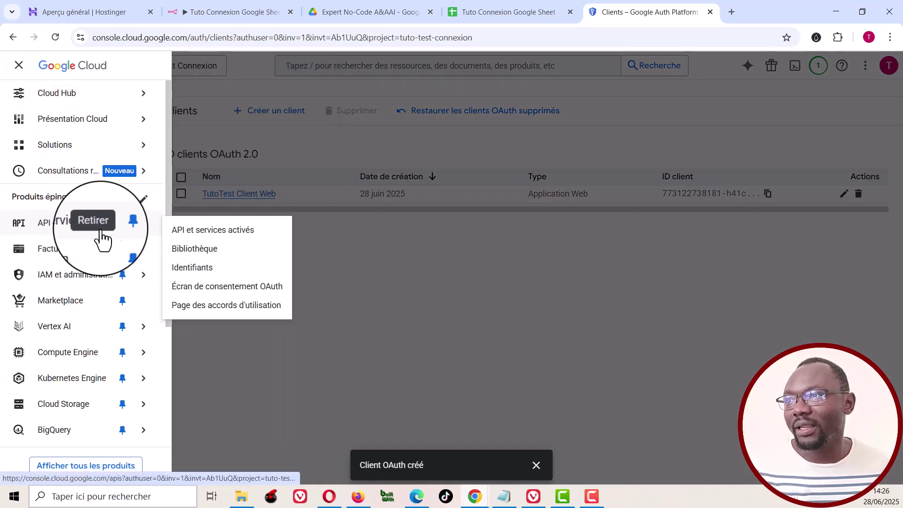
pyautogui.click(193, 254)
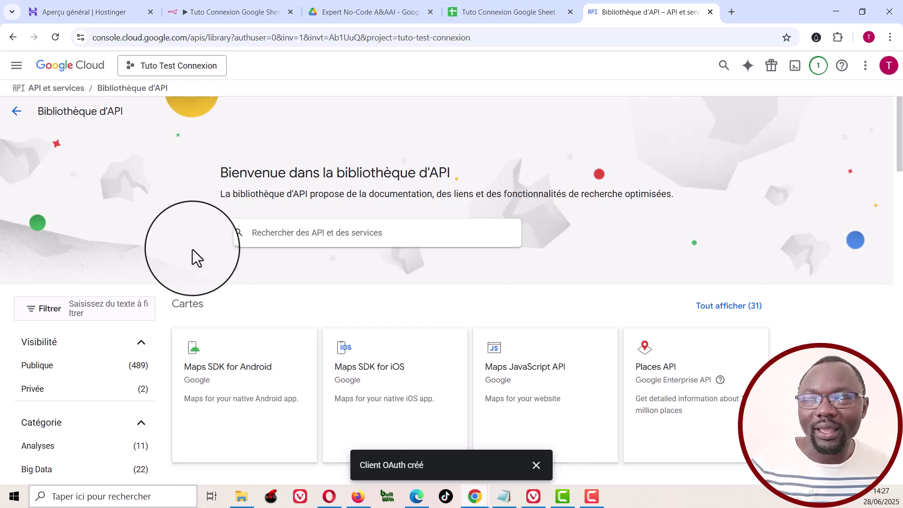
# Step: Search 'google sheets api', enable the Google Sheets API, and return to the library
pyautogui.click(293, 233)
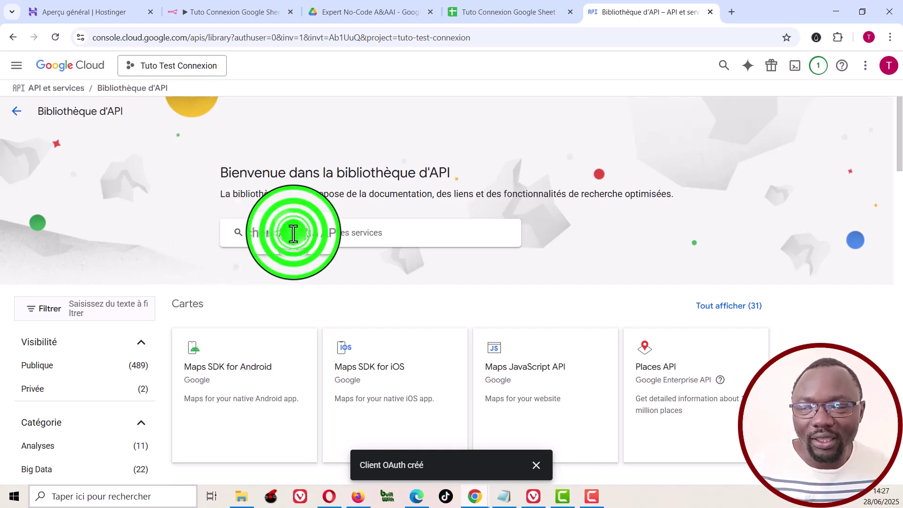
pyautogui.write('google she')
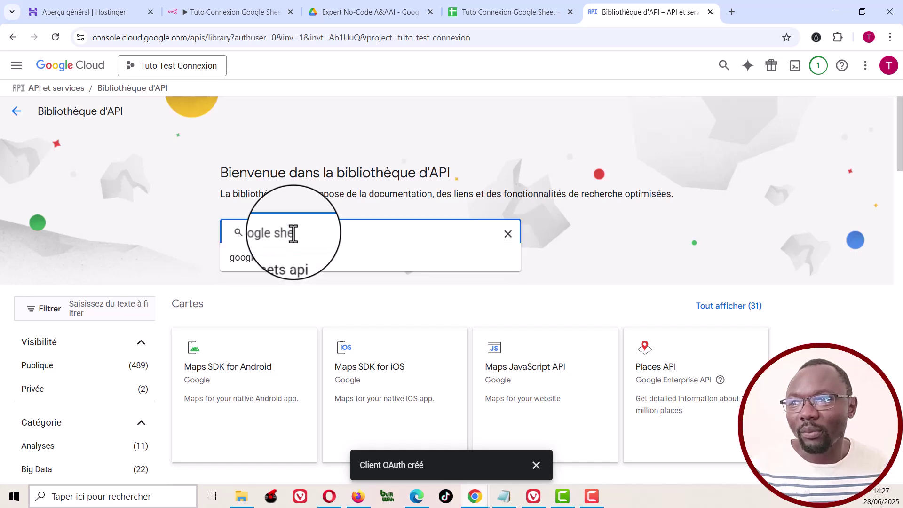
pyautogui.click(288, 258)
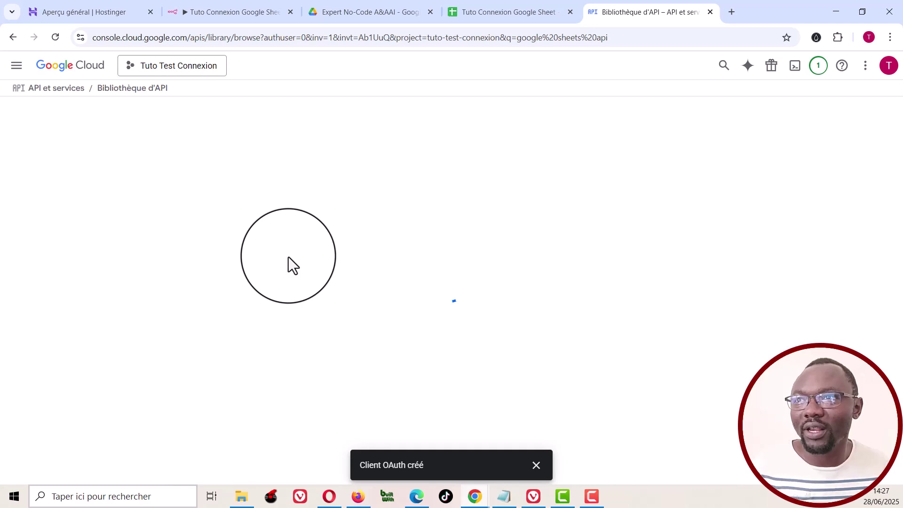
pyautogui.click(282, 221)
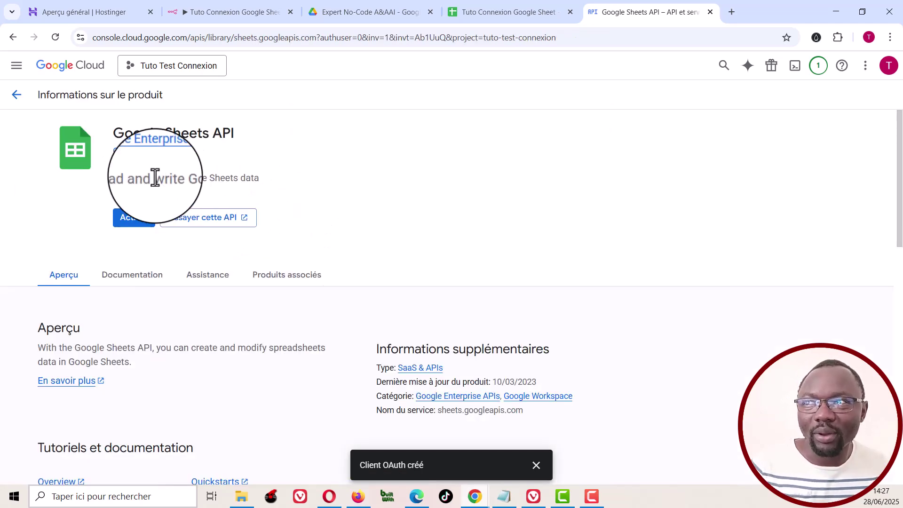
pyautogui.click(129, 218)
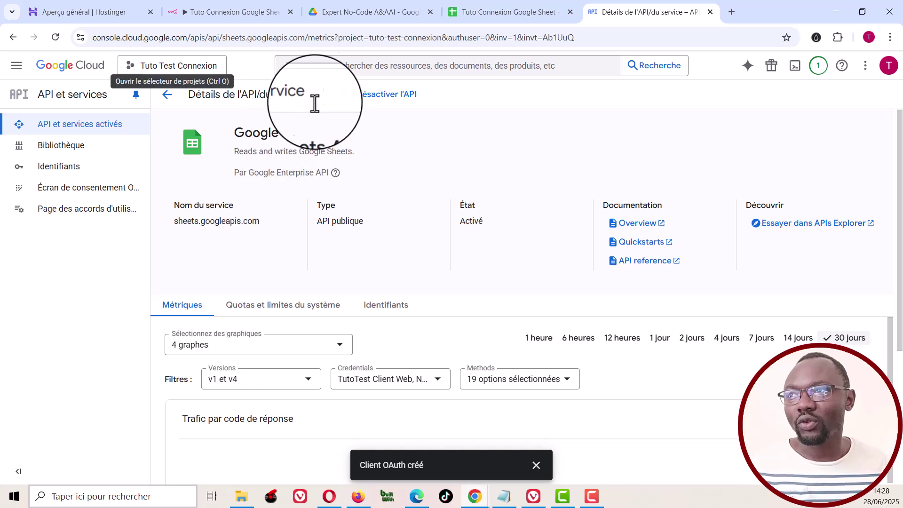
pyautogui.click(337, 71)
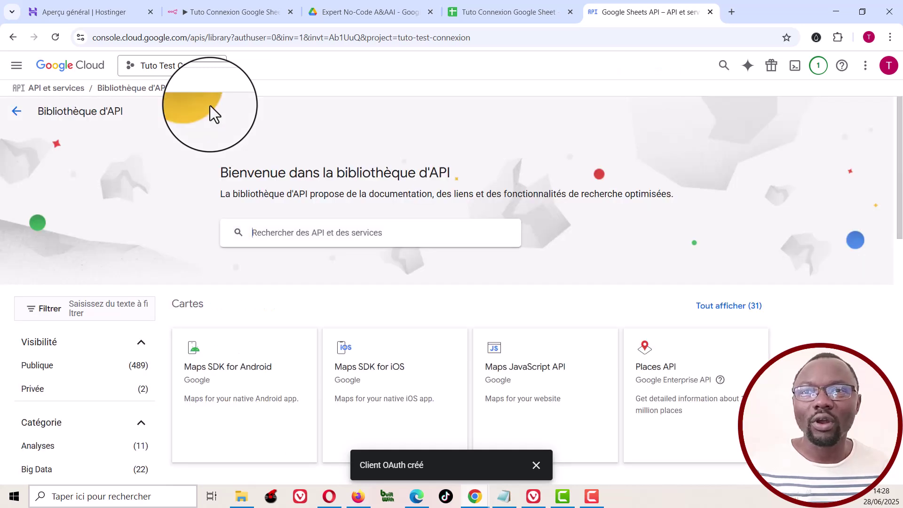
# Step: Search 'Google drive api', enable the Google Drive API, and open the OAuth overview
pyautogui.click(332, 233)
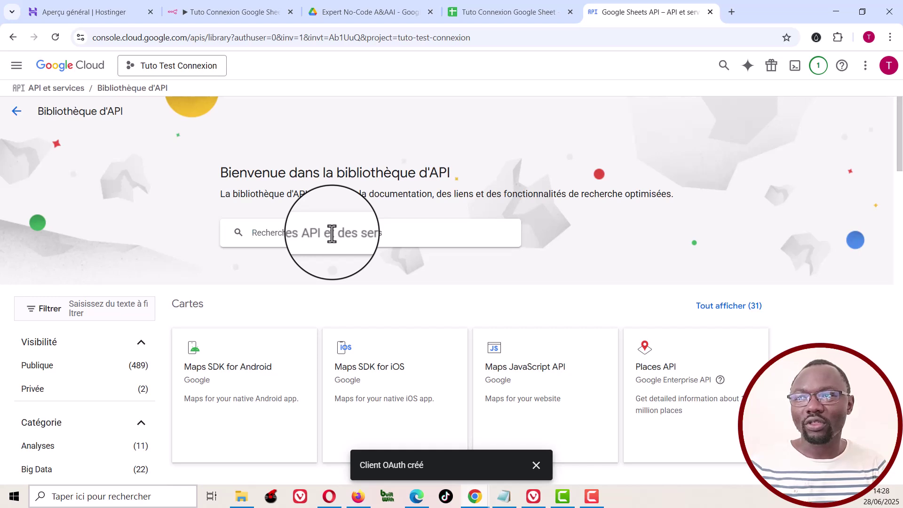
pyautogui.write('Google drive')
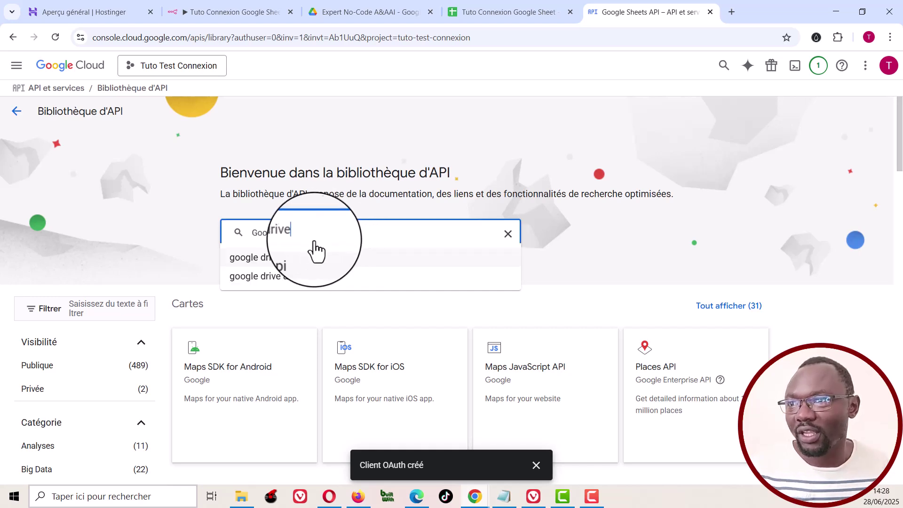
pyautogui.click(273, 257)
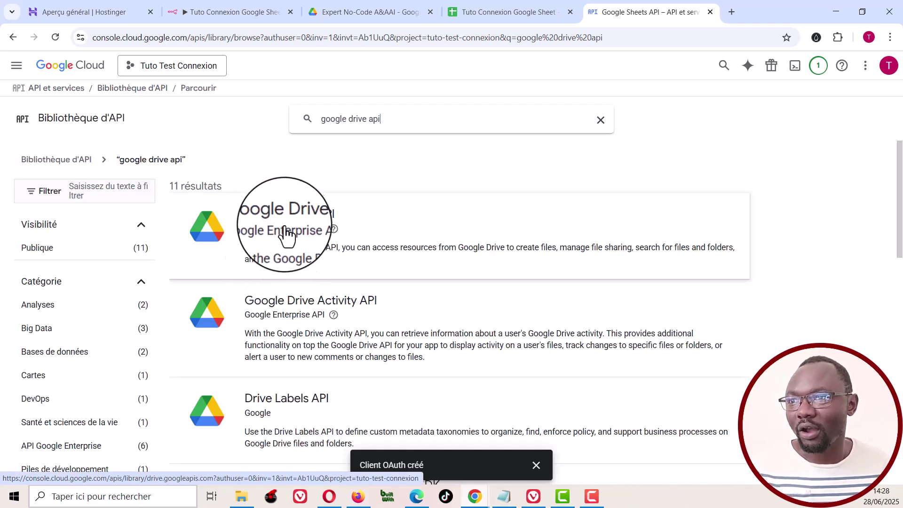
pyautogui.click(286, 225)
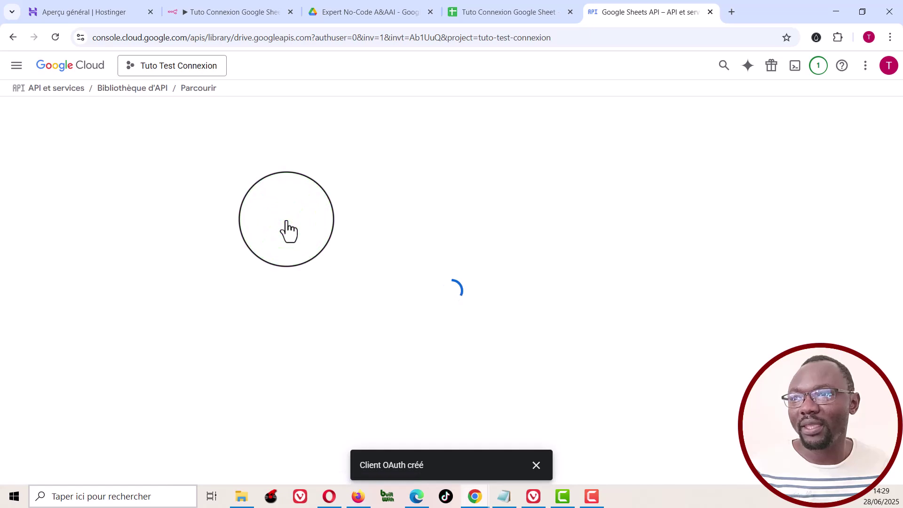
pyautogui.click(134, 219)
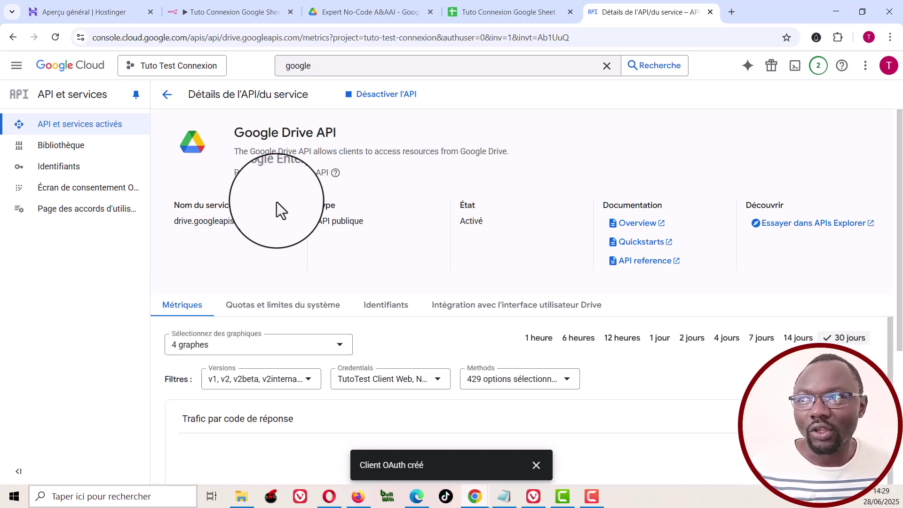
pyautogui.click(86, 193)
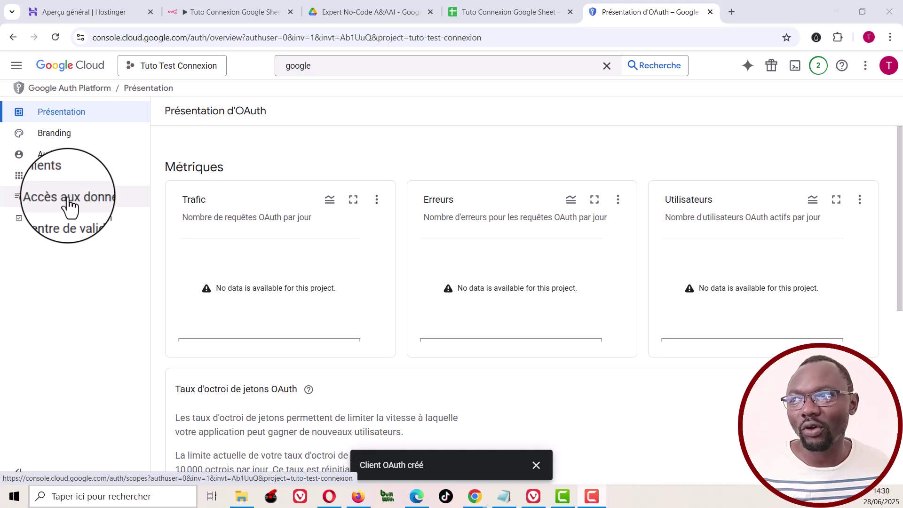
# Step: Open the Data Access scope picker and show 50 scopes per page
pyautogui.click(69, 202)
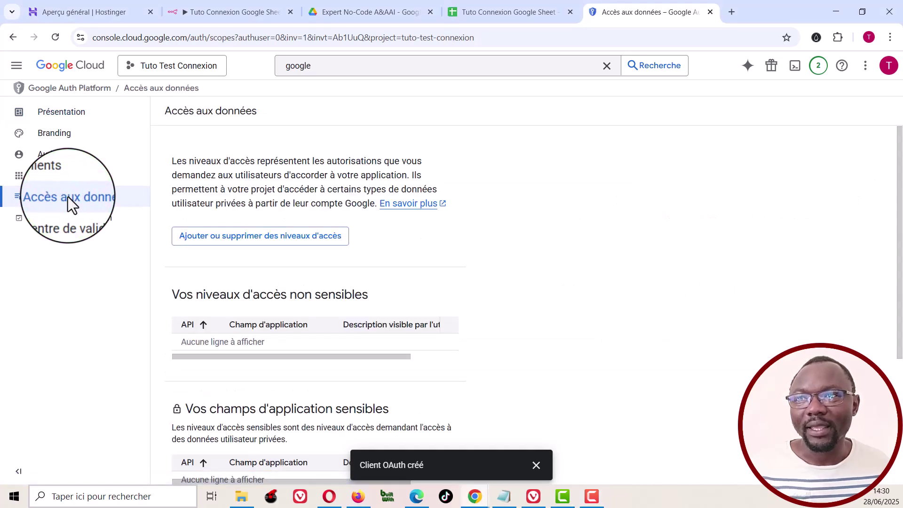
pyautogui.click(279, 245)
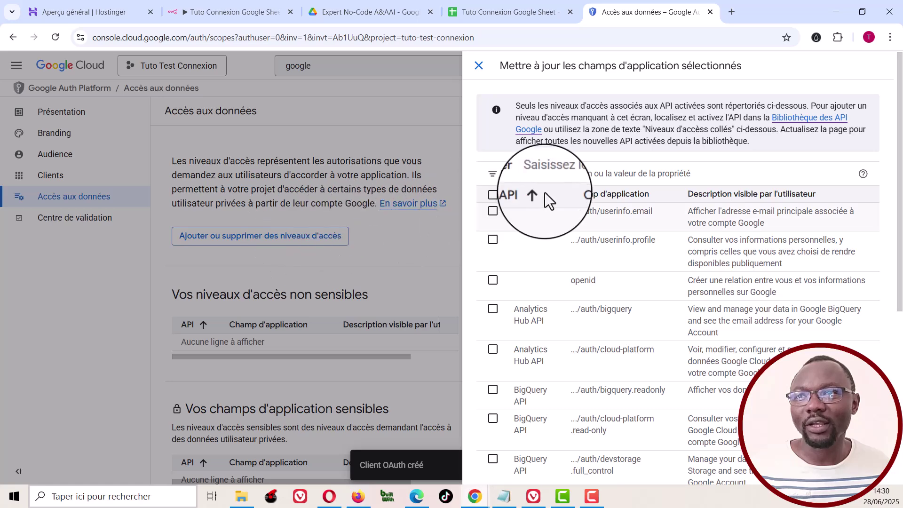
pyautogui.scroll(-4, 546, 194)
pyautogui.scroll(-3, 571, 216)
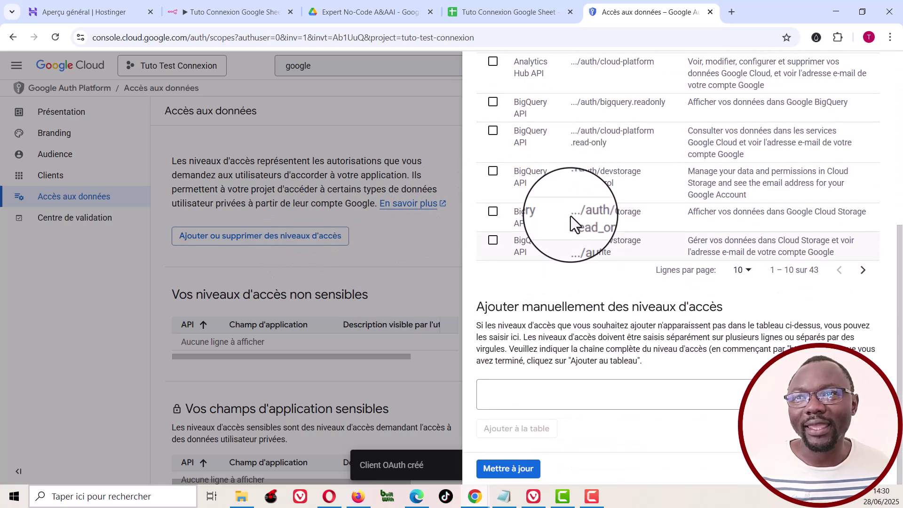
pyautogui.click(749, 274)
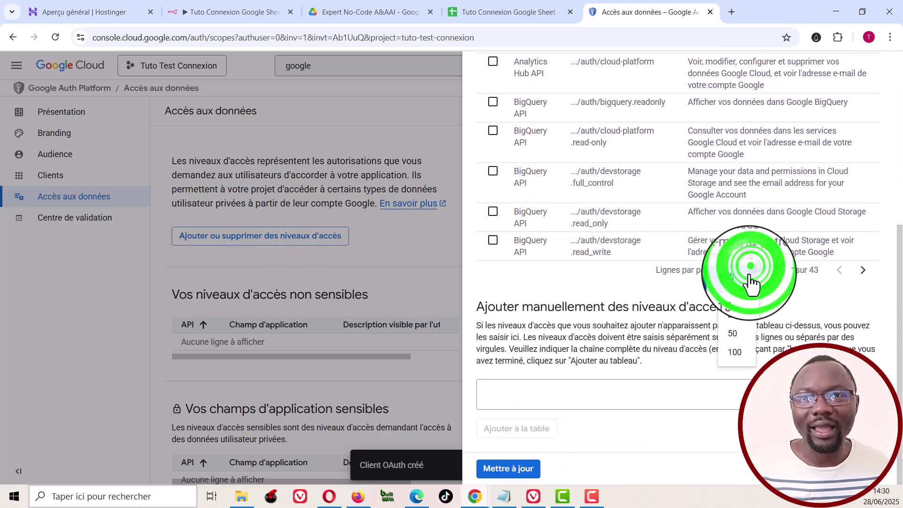
pyautogui.click(735, 335)
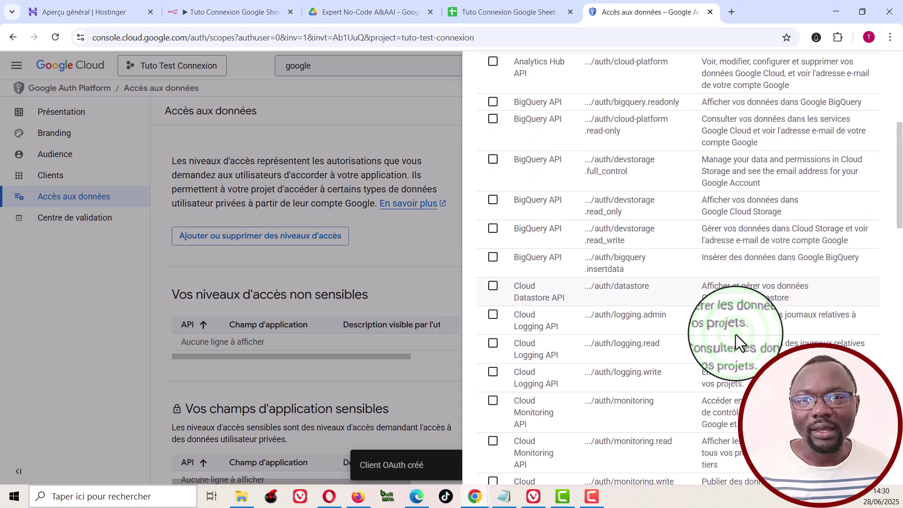
pyautogui.scroll(-10, 735, 335)
pyautogui.scroll(-10, 735, 334)
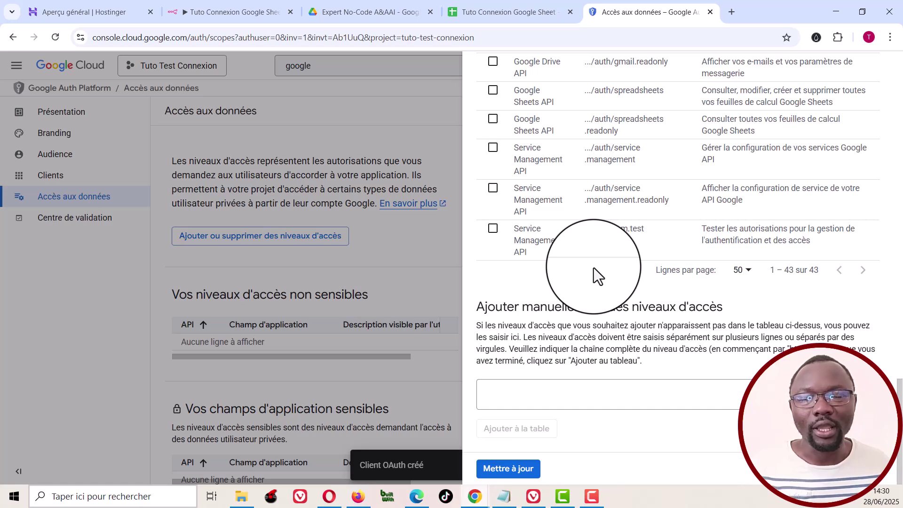
pyautogui.scroll(6, 593, 267)
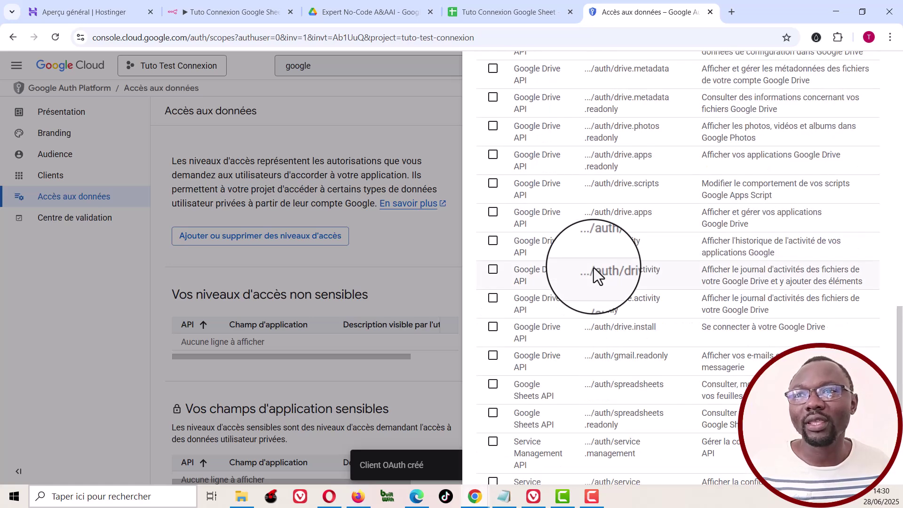
pyautogui.scroll(7, 594, 268)
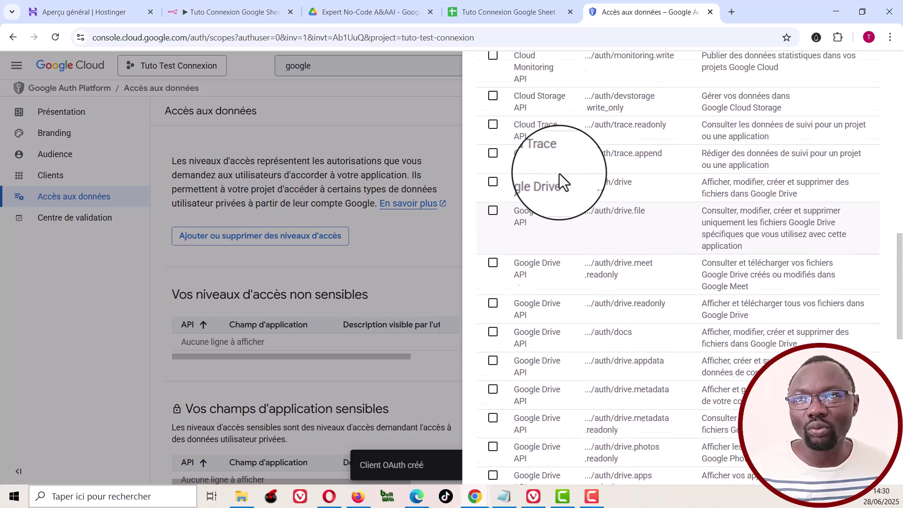
pyautogui.scroll(5, 559, 174)
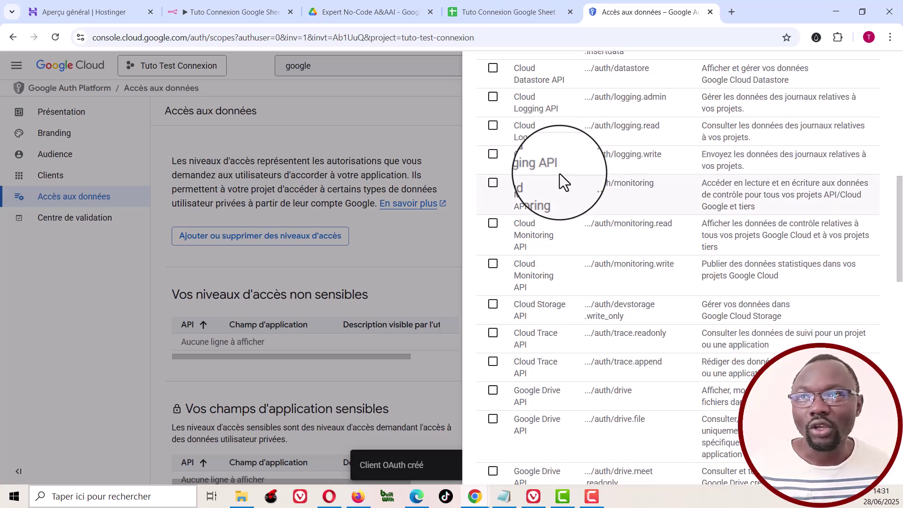
pyautogui.scroll(5, 569, 173)
pyautogui.scroll(6, 569, 173)
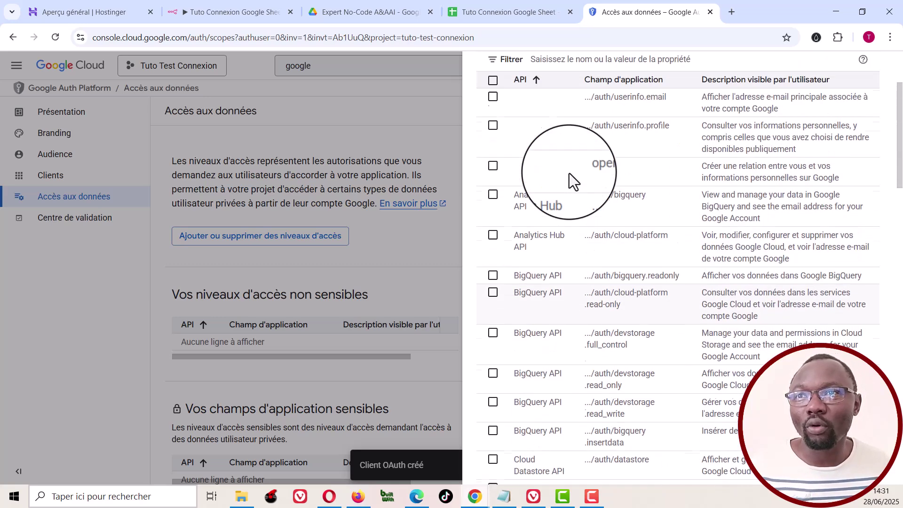
# Step: Select every scope, add them to the app, and save the data access changes
pyautogui.click(492, 194)
pyautogui.scroll(-20, 608, 223)
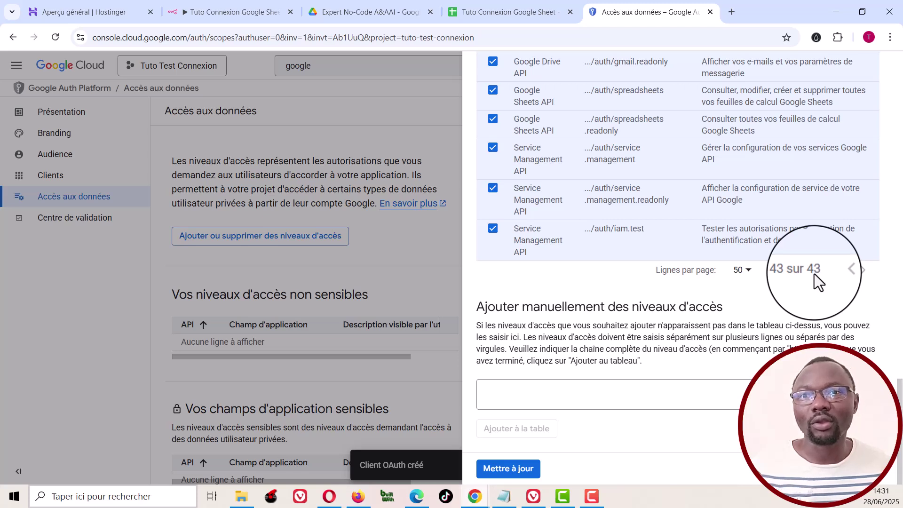
pyautogui.click(507, 470)
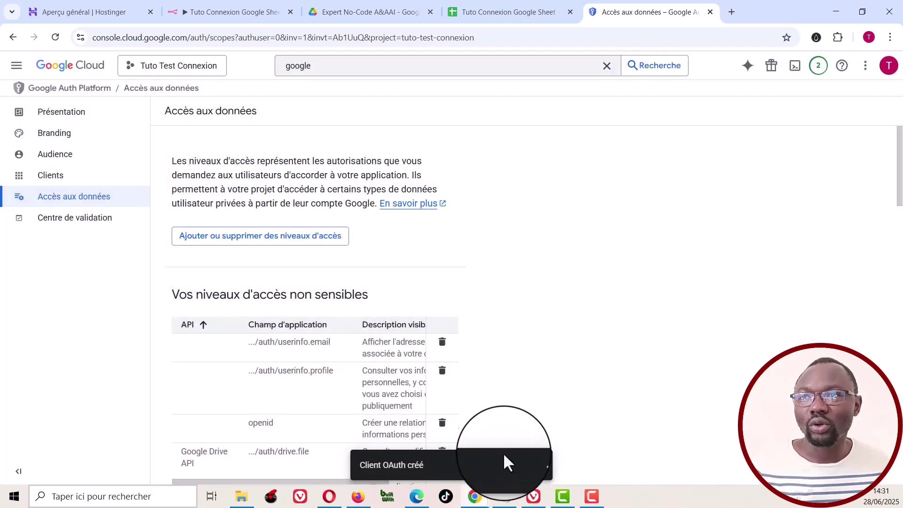
pyautogui.scroll(-3, 453, 262)
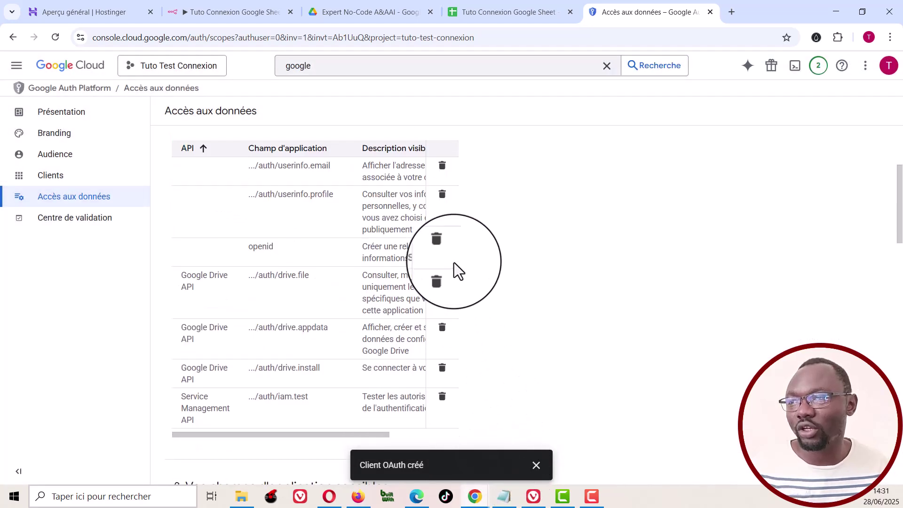
pyautogui.scroll(-15, 453, 263)
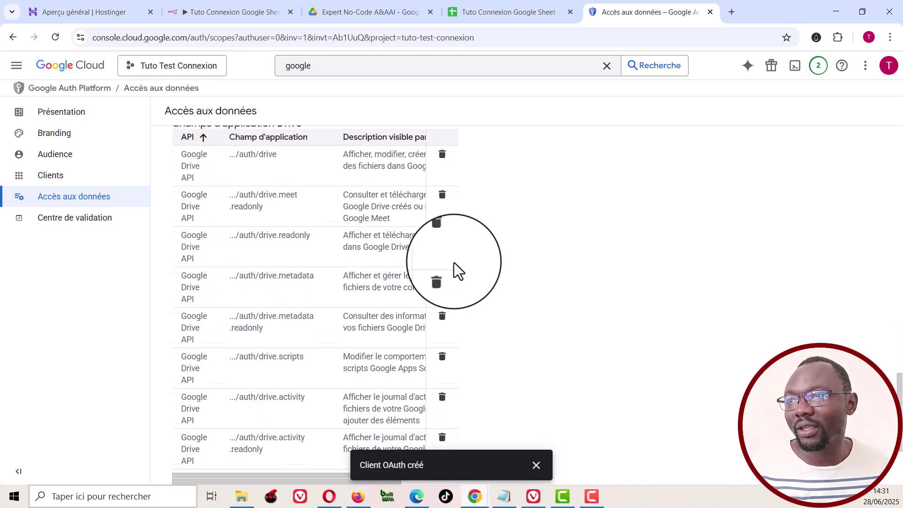
pyautogui.scroll(-3, 454, 264)
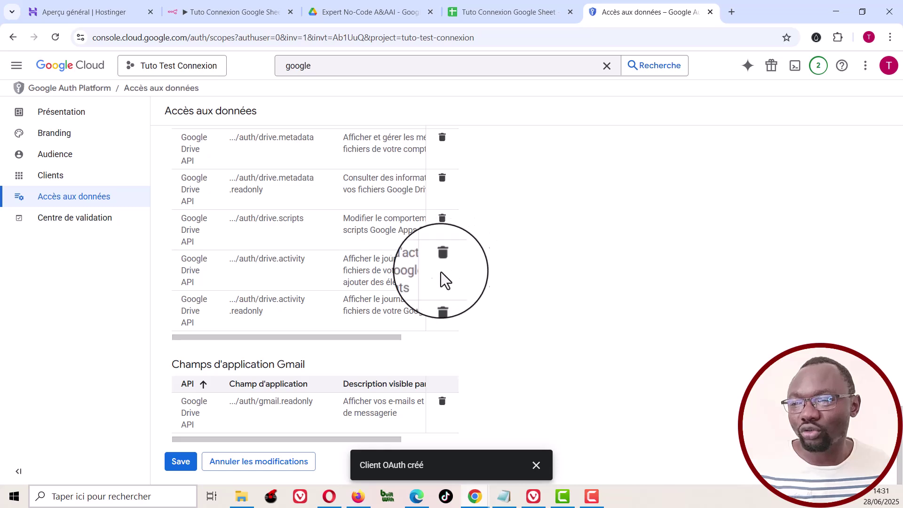
pyautogui.click(179, 465)
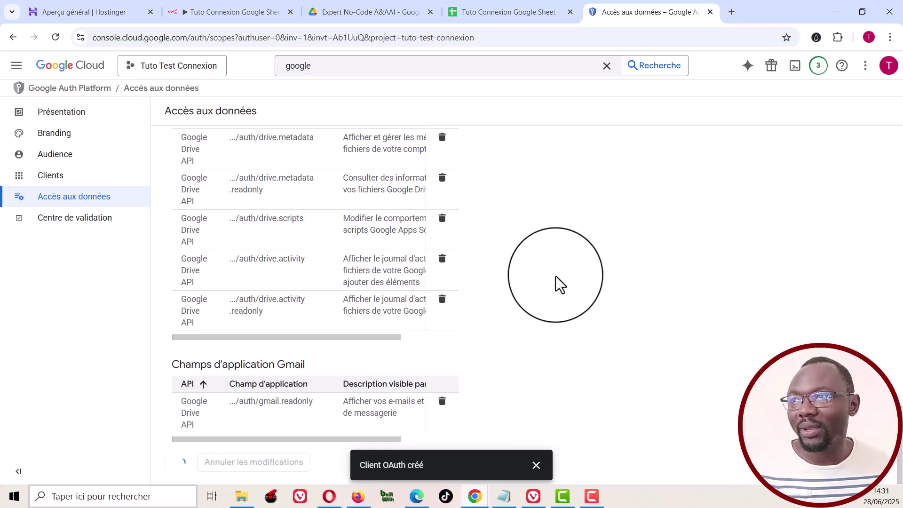
pyautogui.scroll(5, 559, 286)
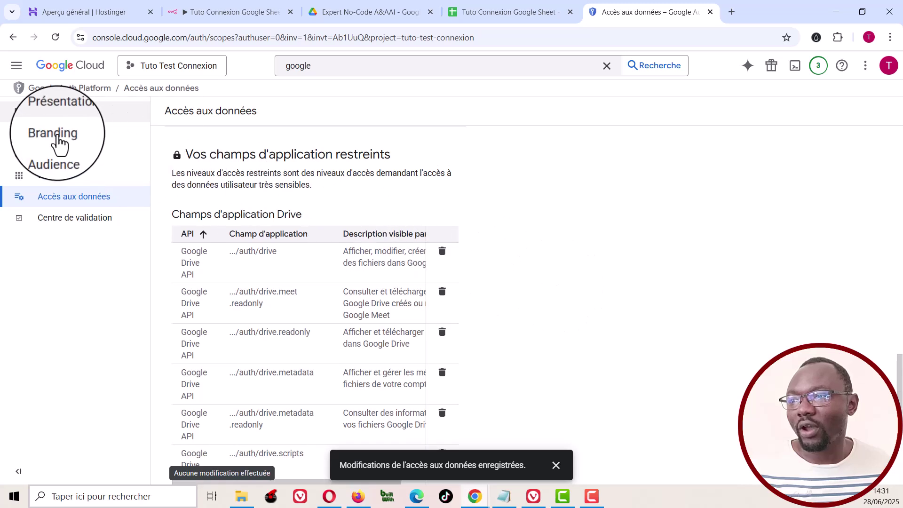
# Step: Publish the app to production from Audience, confirm it, and go to the Clients list
pyautogui.click(54, 157)
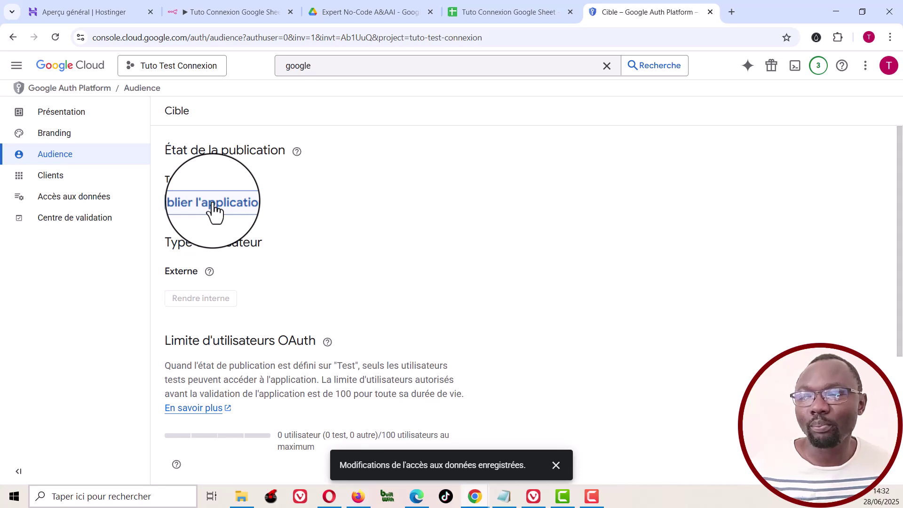
pyautogui.click(212, 203)
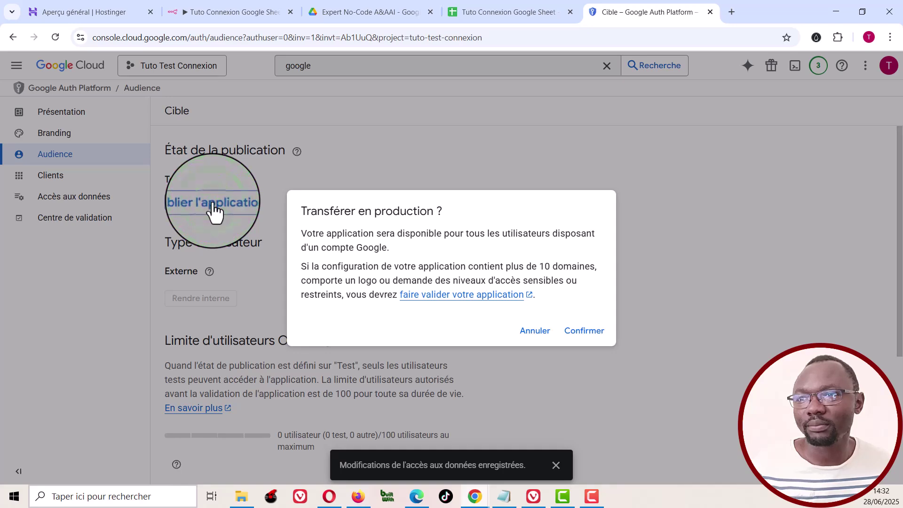
pyautogui.click(584, 330)
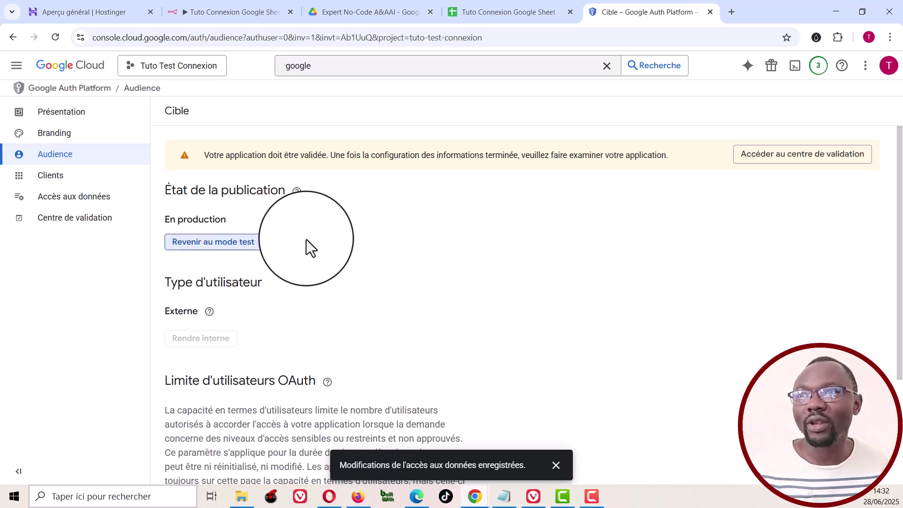
pyautogui.click(53, 176)
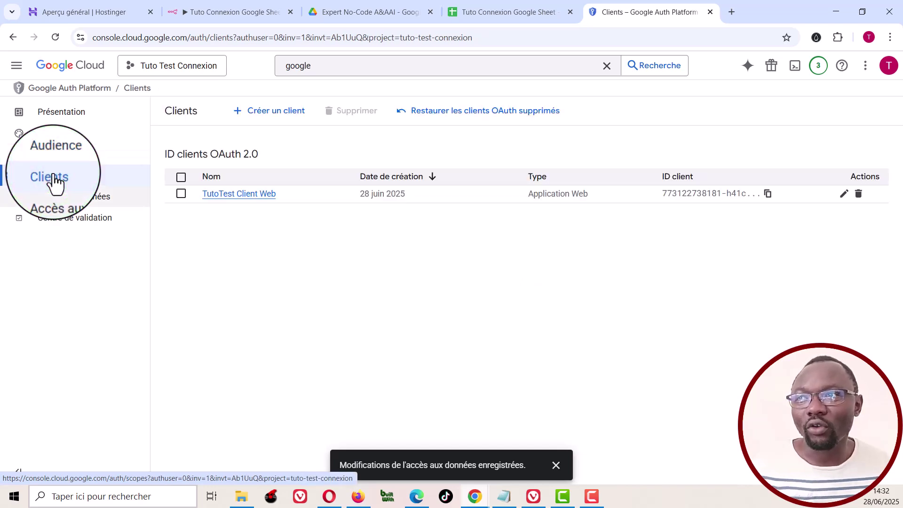
# Step: Copy the client ID from TutoTest Client Web's details and switch back to n8n
pyautogui.click(248, 195)
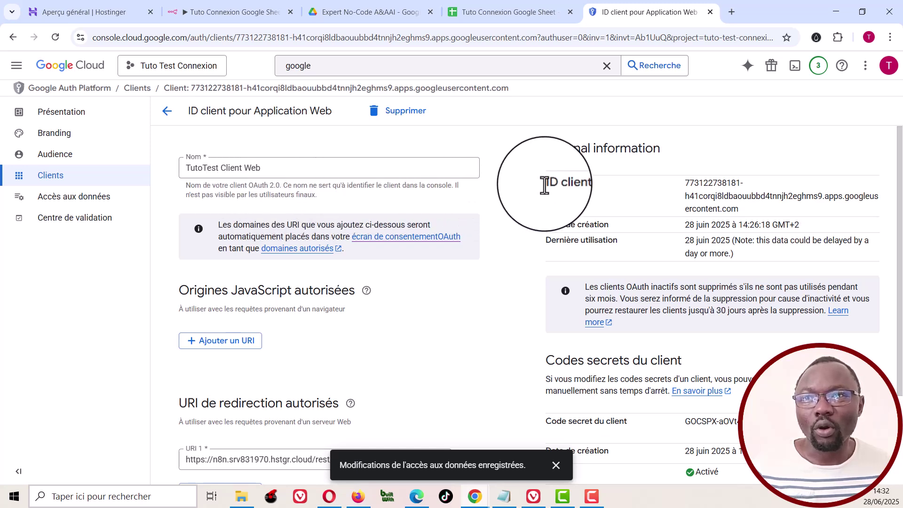
pyautogui.moveTo(686, 182); pyautogui.dragTo(769, 206)
pyautogui.click(714, 195)
pyautogui.rightClick(714, 195)
pyautogui.click(488, 210)
pyautogui.click(214, 13)
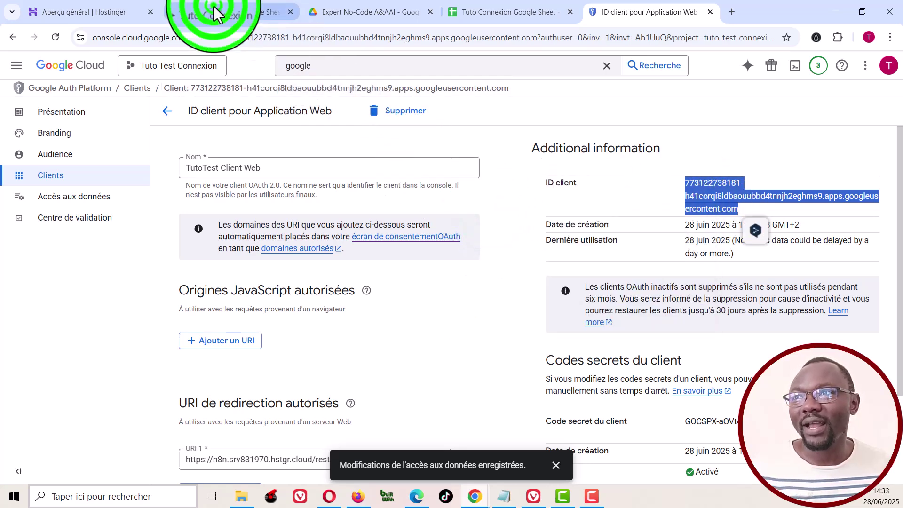
pyautogui.scroll(-3, 328, 313)
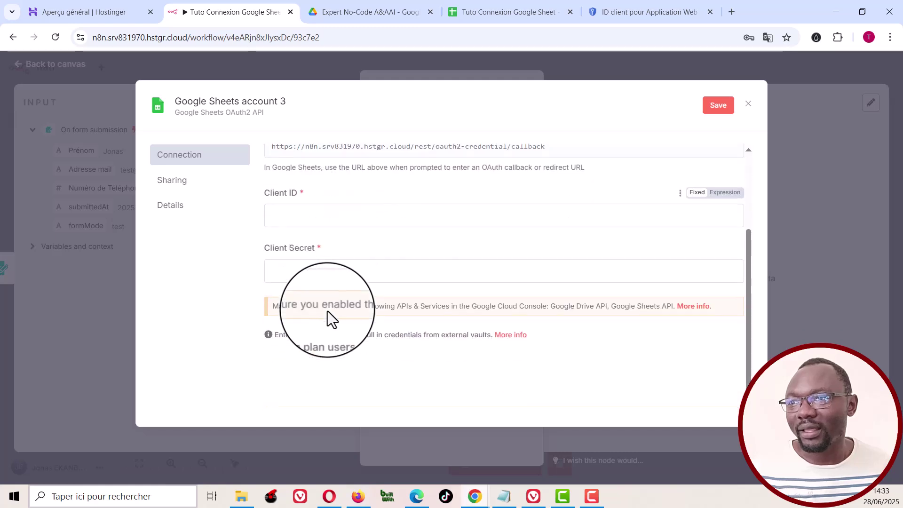
# Step: Paste the Google client ID and client secret into Google Sheets account 3 and save
pyautogui.click(312, 212)
pyautogui.hotkey('ctrl', 'v')
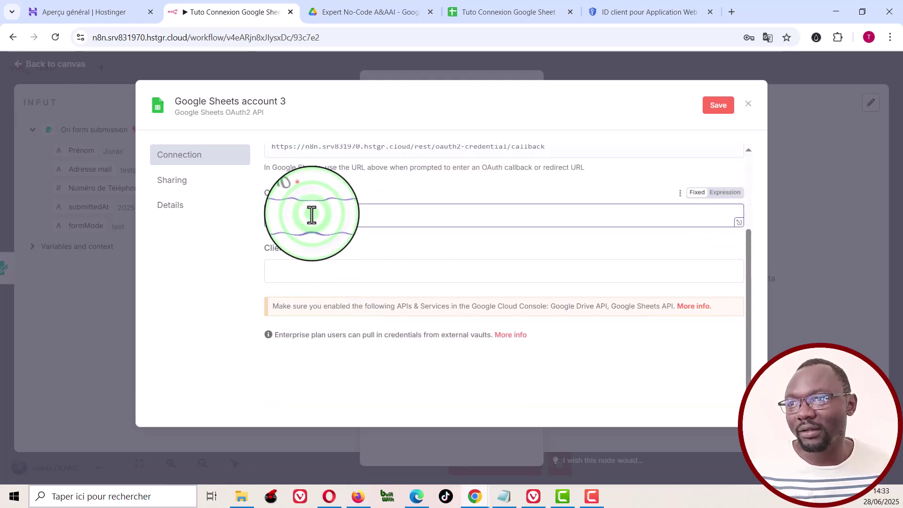
pyautogui.click(632, 12)
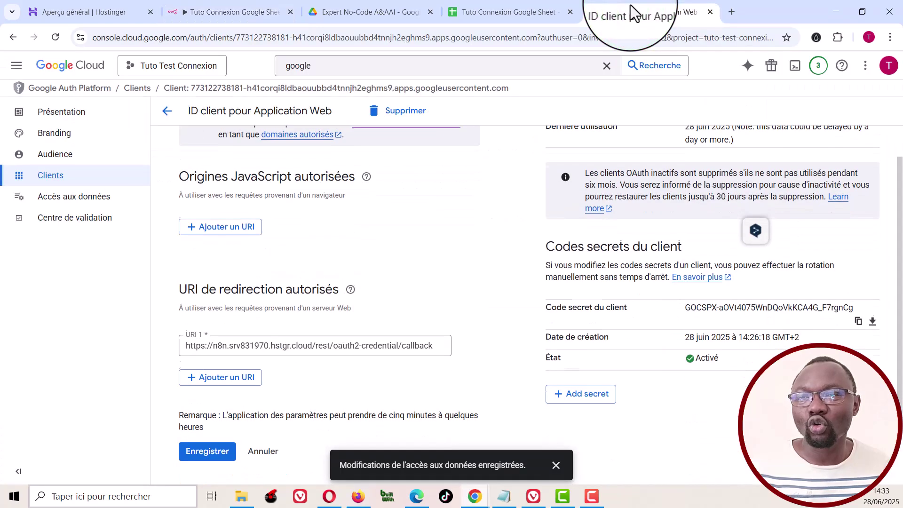
pyautogui.click(858, 317)
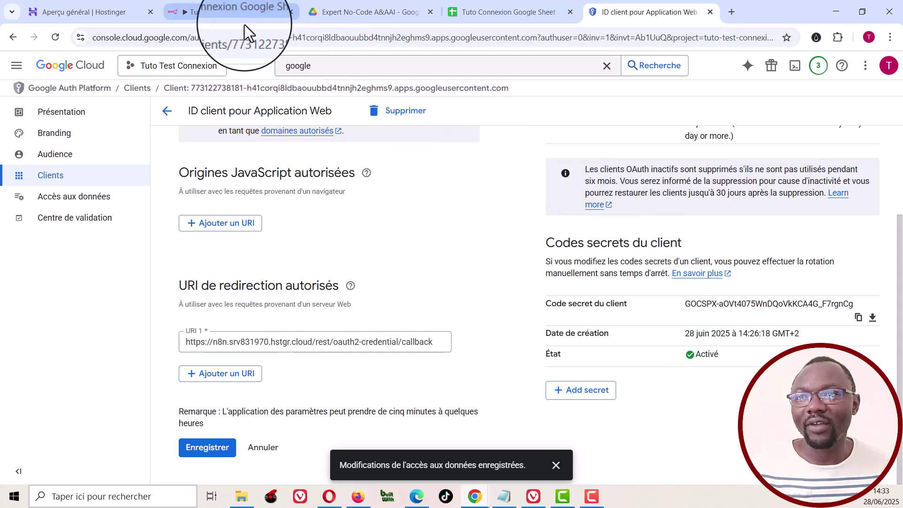
pyautogui.click(212, 12)
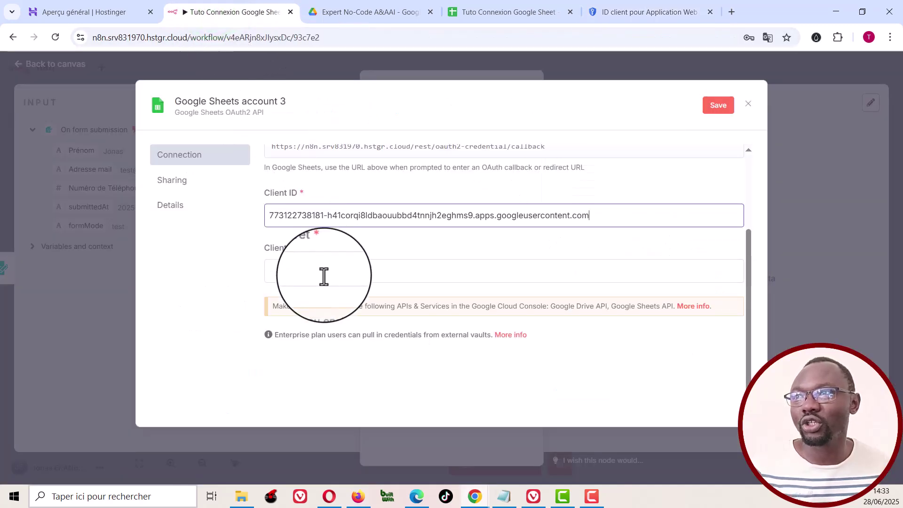
pyautogui.click(324, 275)
pyautogui.hotkey('ctrl', 'v')
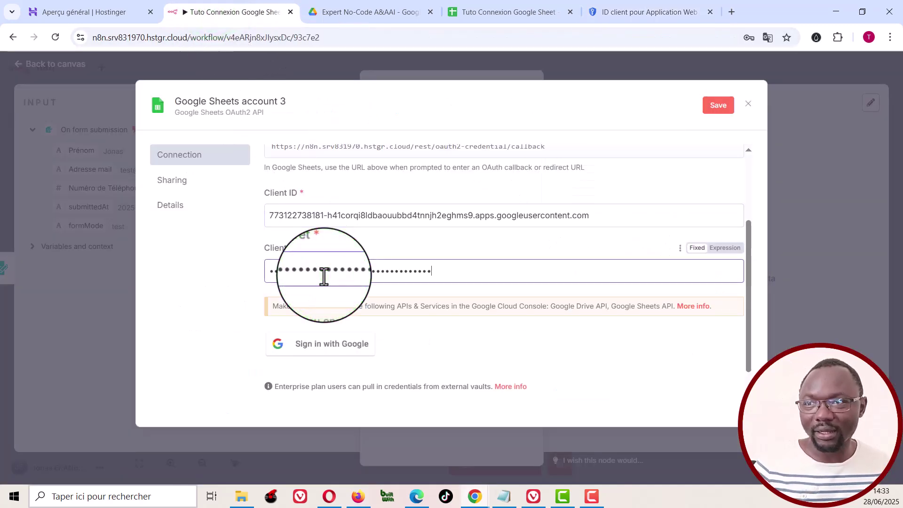
pyautogui.click(718, 106)
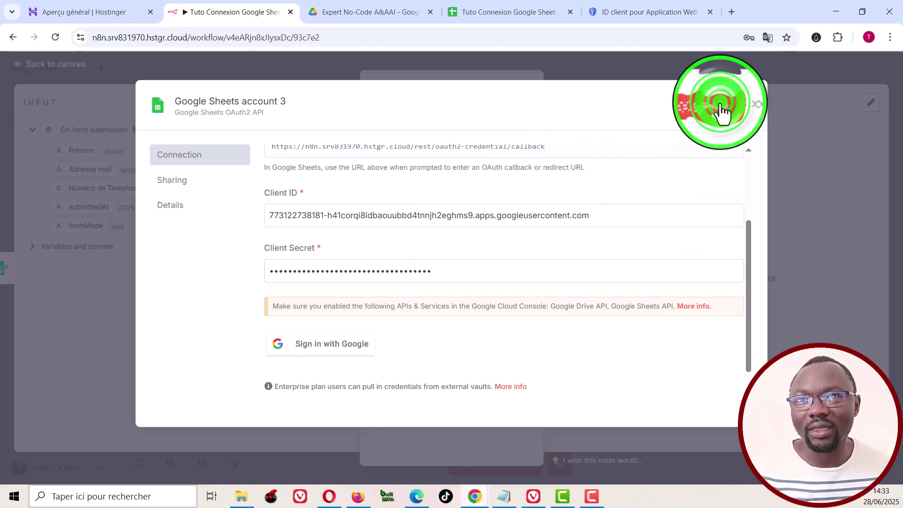
pyautogui.click(320, 349)
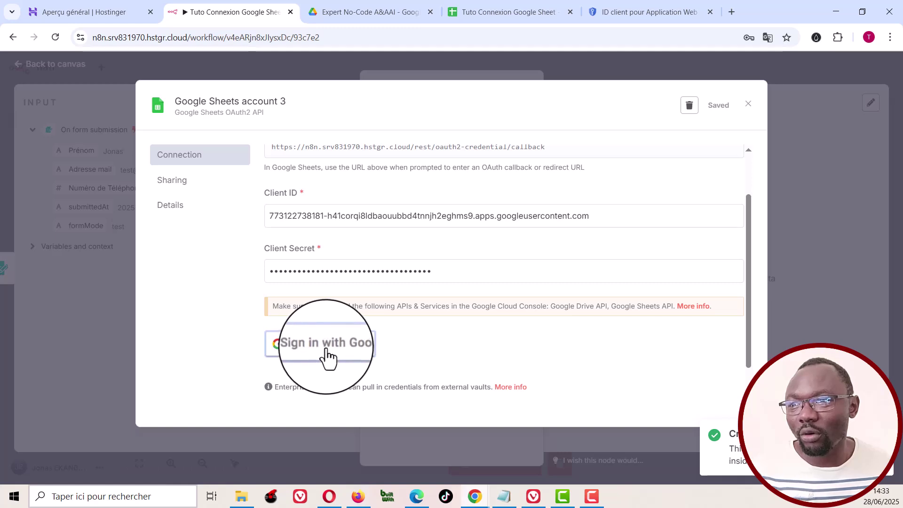
# Step: Sign in with Google, proceed past the unverified hstgr.cloud warning, and grant Drive and Sheets access
pyautogui.click(326, 349)
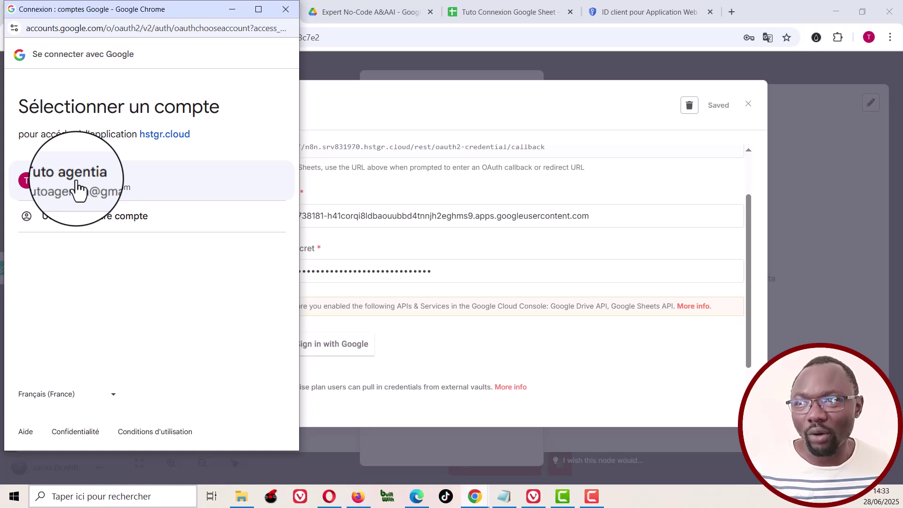
pyautogui.click(76, 187)
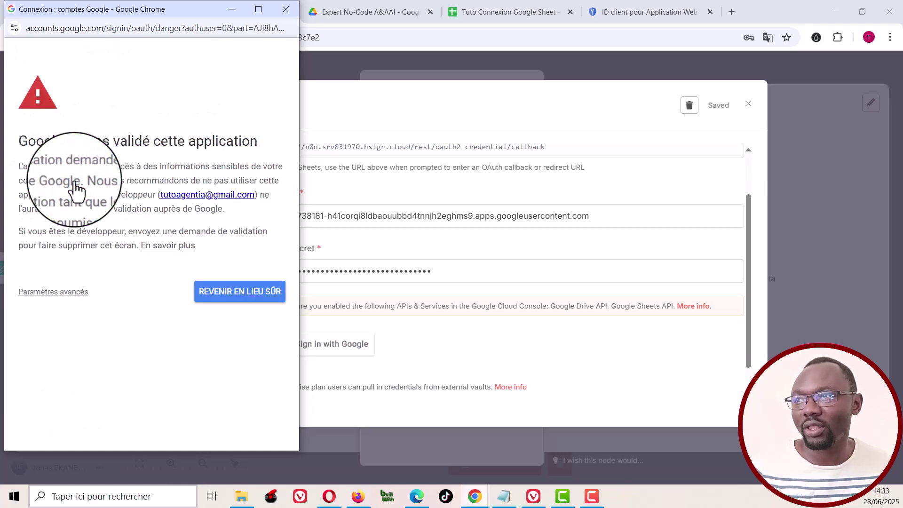
pyautogui.click(63, 291)
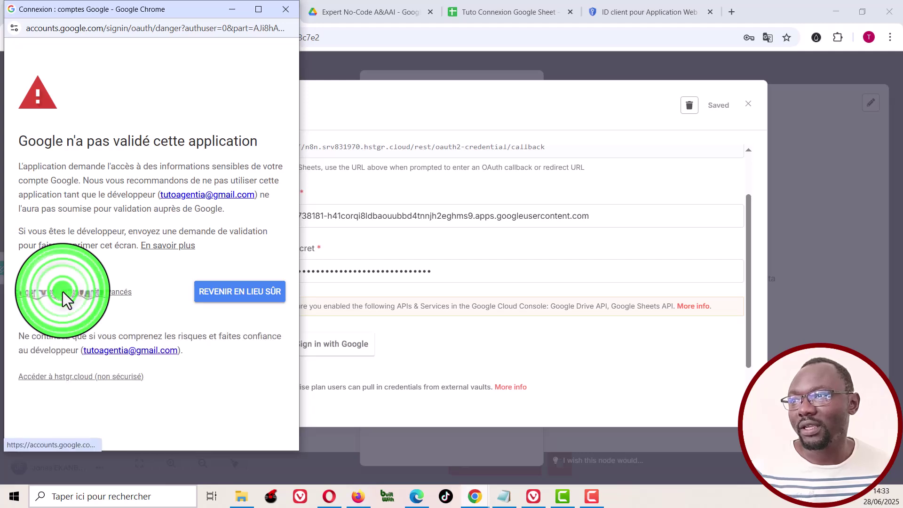
pyautogui.click(84, 377)
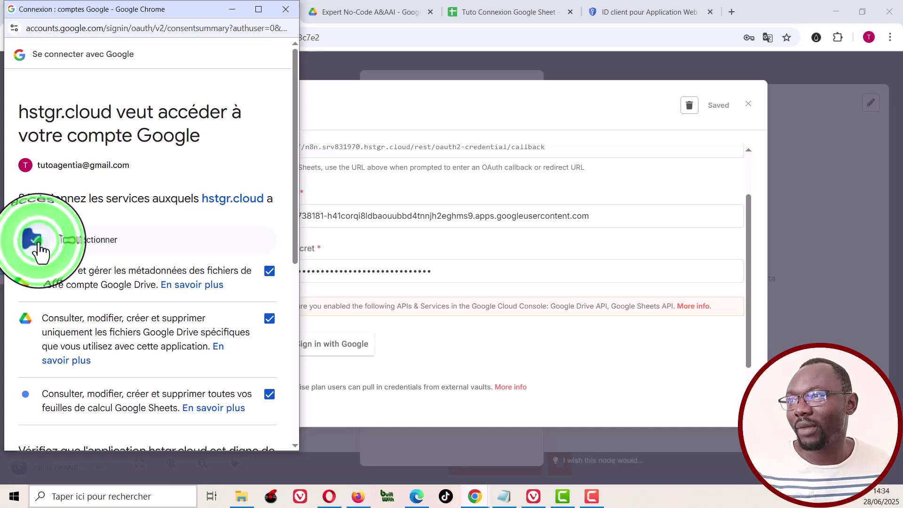
pyautogui.scroll(-1, 196, 334)
pyautogui.scroll(-5, 197, 337)
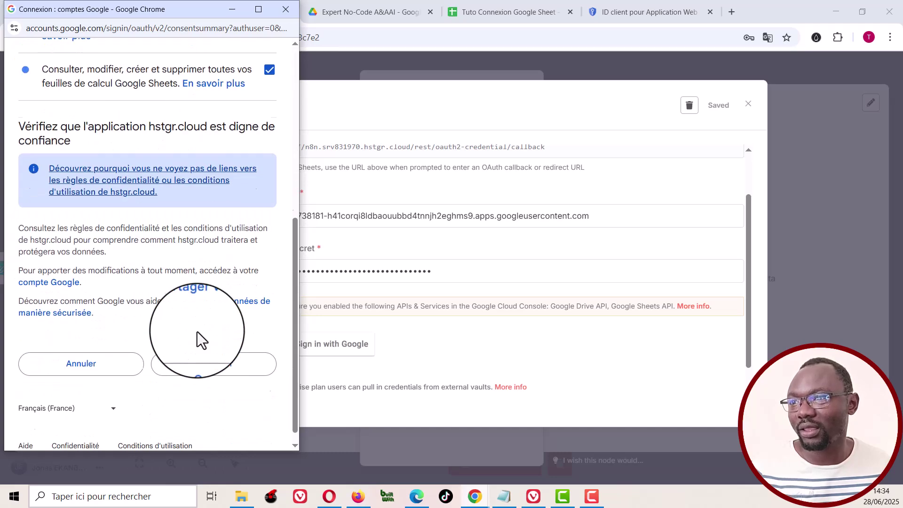
pyautogui.click(219, 409)
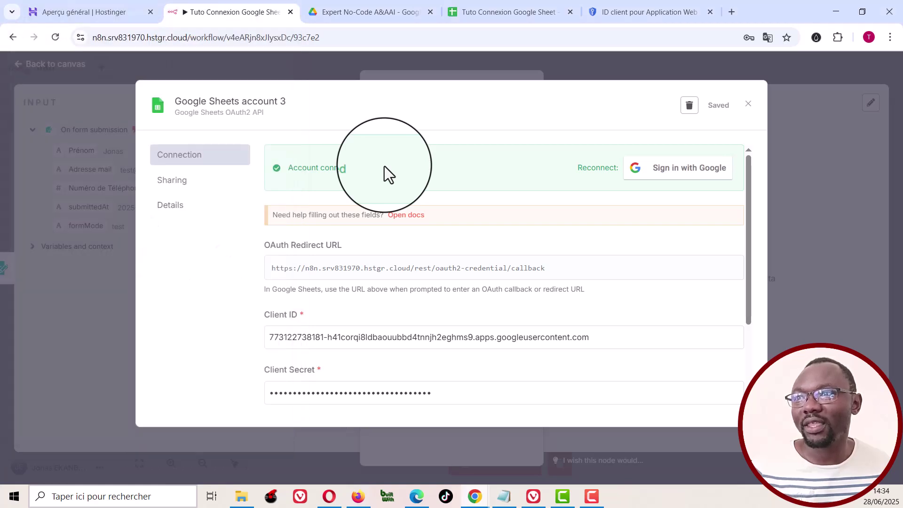
# Step: Close the credential dialog and assign Google Sheets account 3 to the node
pyautogui.scroll(-3, 446, 259)
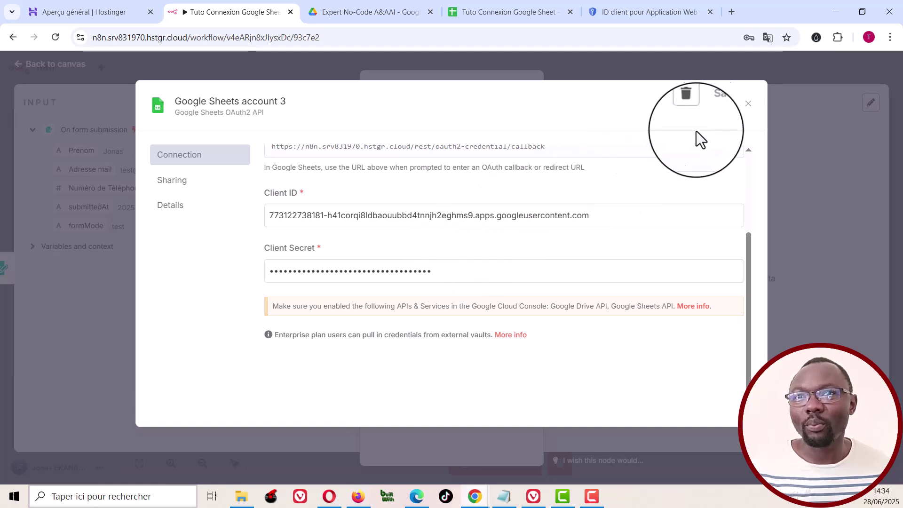
pyautogui.click(748, 104)
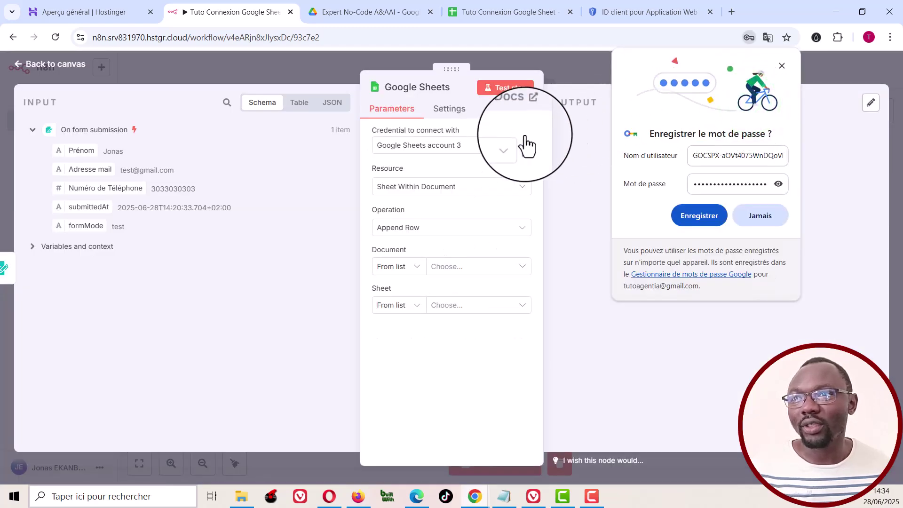
pyautogui.click(442, 155)
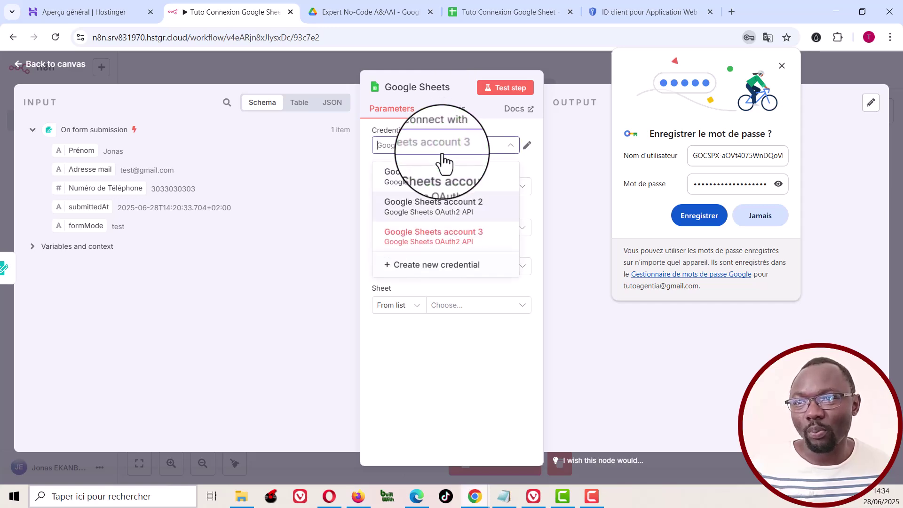
pyautogui.click(444, 247)
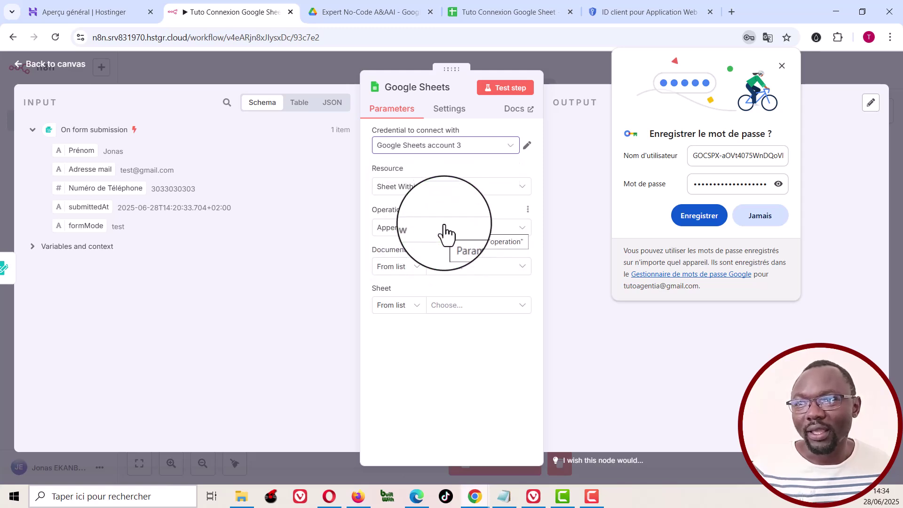
# Step: Set Resource to 'Sheet Within Document' and Operation to 'Append Row', then browse the Document list
pyautogui.click(440, 188)
pyautogui.click(430, 235)
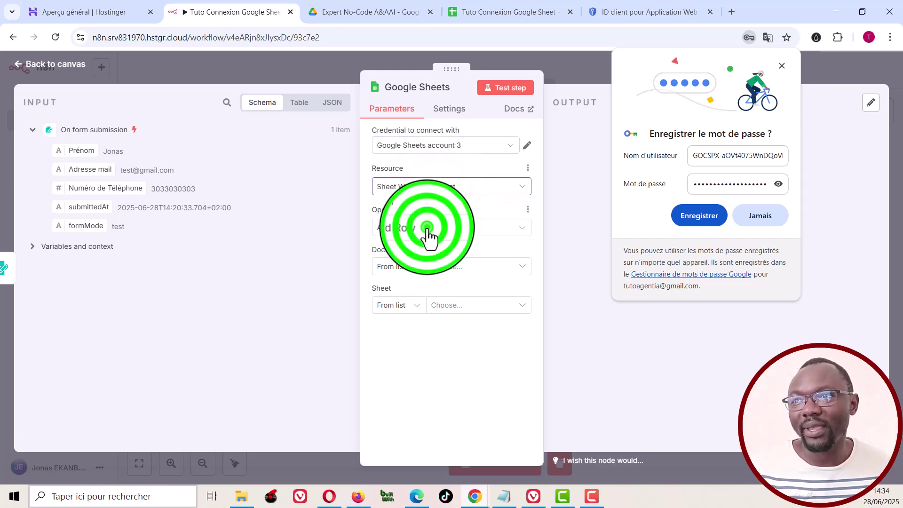
pyautogui.click(428, 232)
pyautogui.click(428, 233)
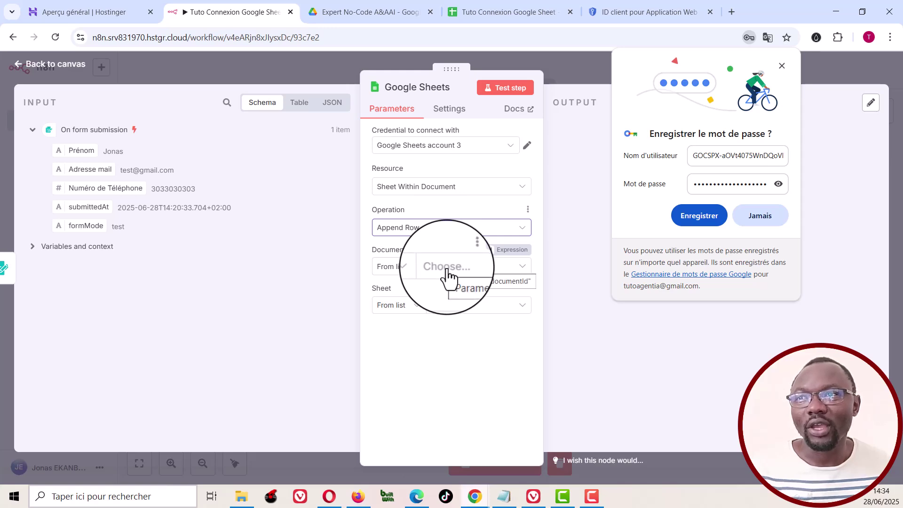
pyautogui.click(448, 272)
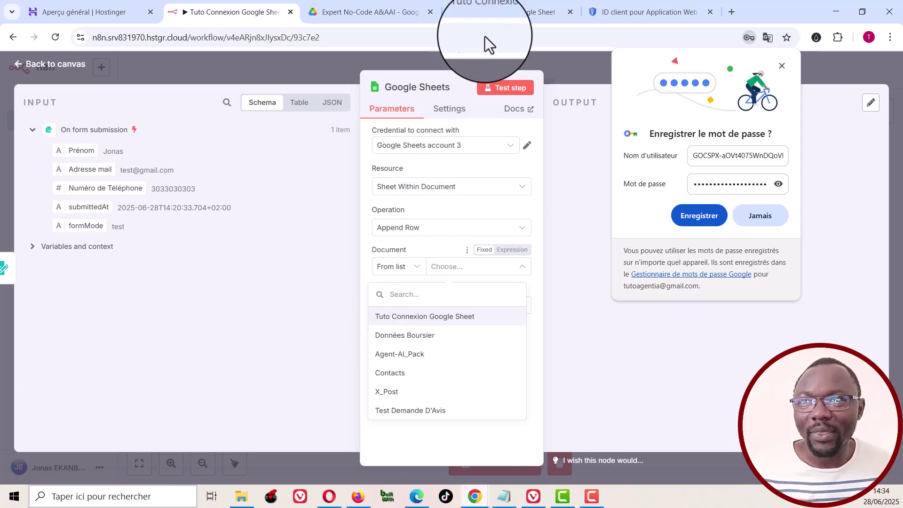
pyautogui.click(394, 9)
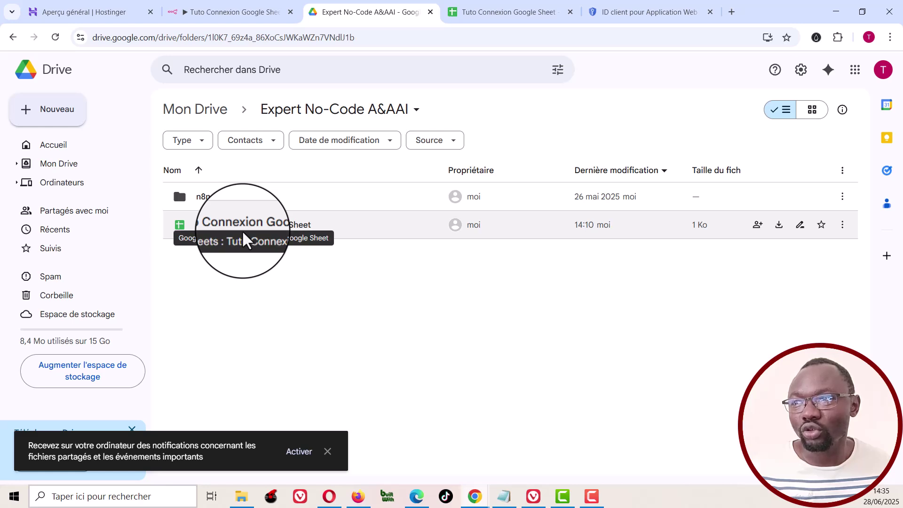
pyautogui.click(509, 8)
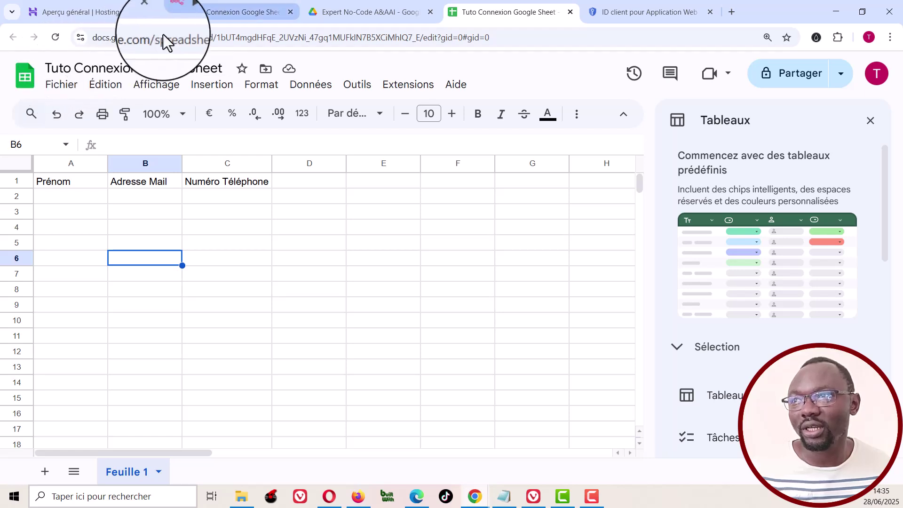
pyautogui.click(240, 9)
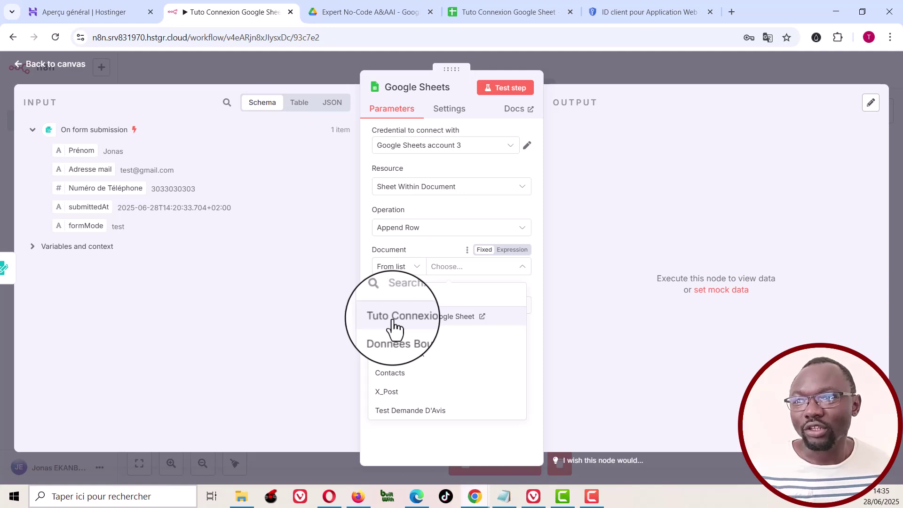
# Step: Point the node at the 'Tuto Connexion Google Sheet' document and its 'Feuille 1' sheet
pyautogui.click(437, 321)
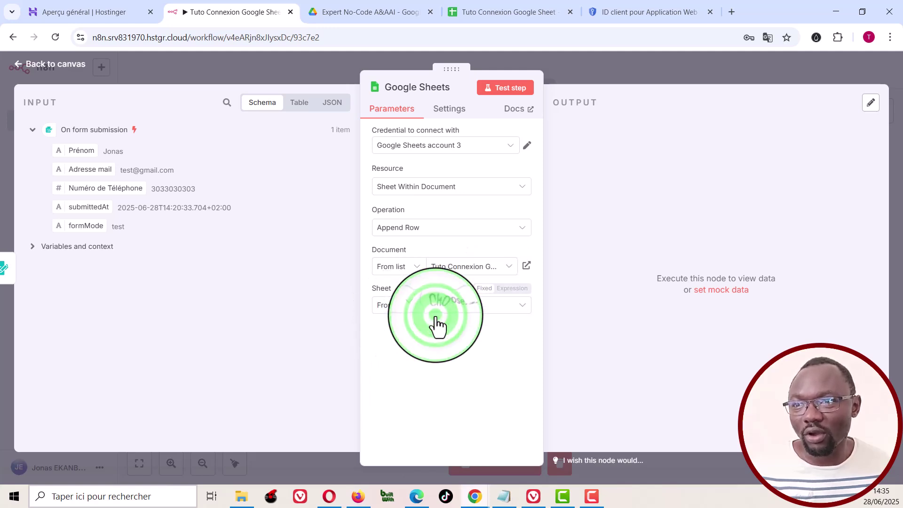
pyautogui.click(457, 306)
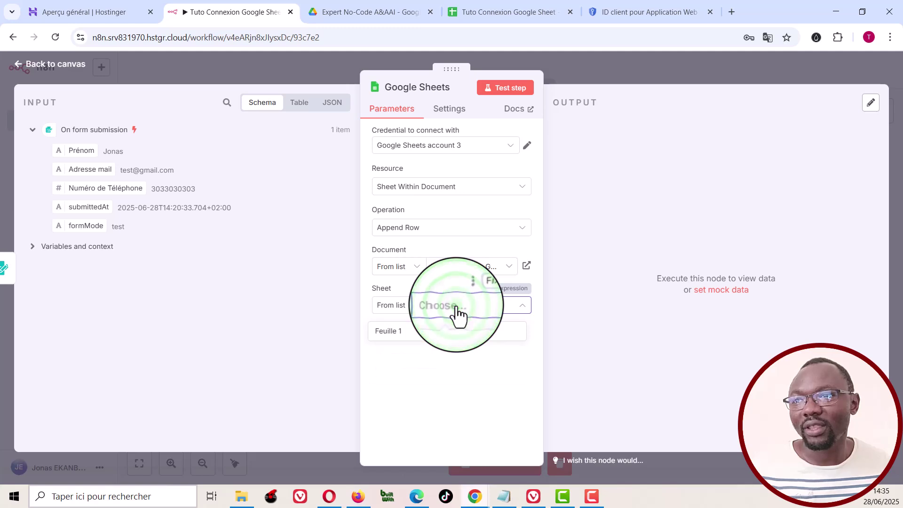
pyautogui.click(388, 332)
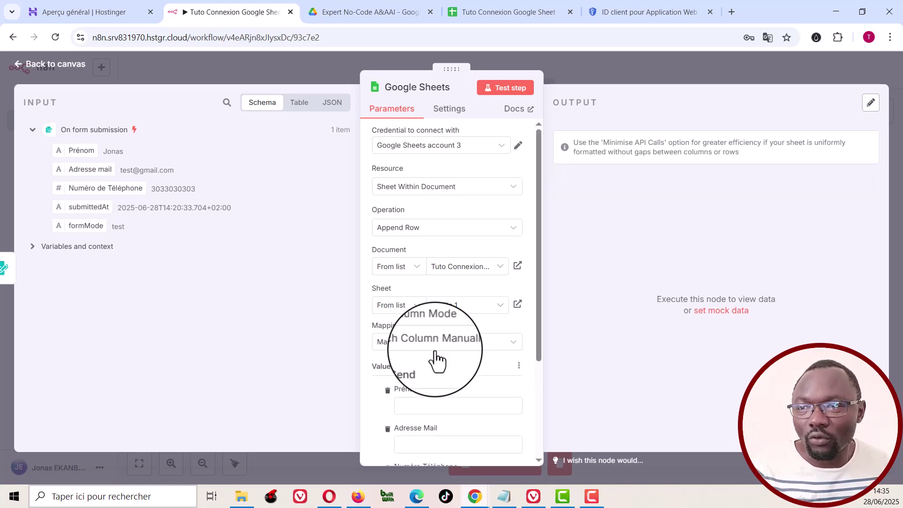
pyautogui.scroll(-5, 435, 352)
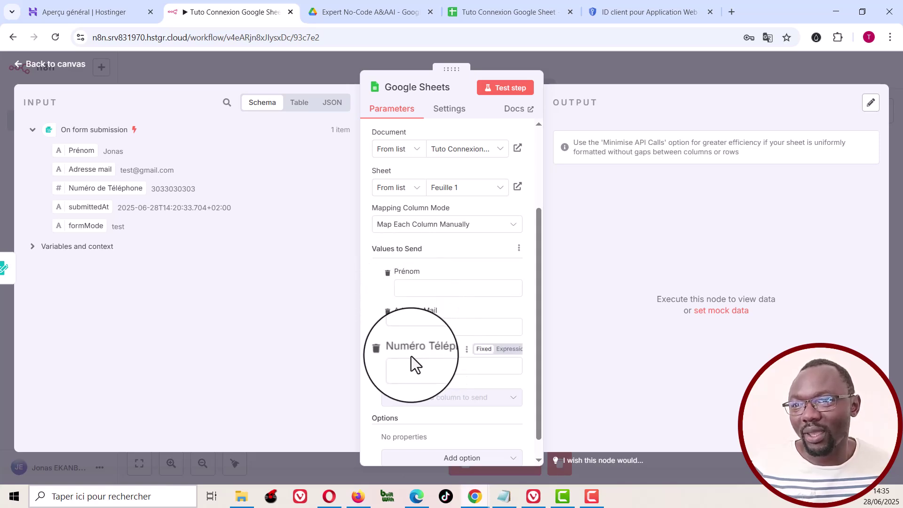
pyautogui.click(430, 291)
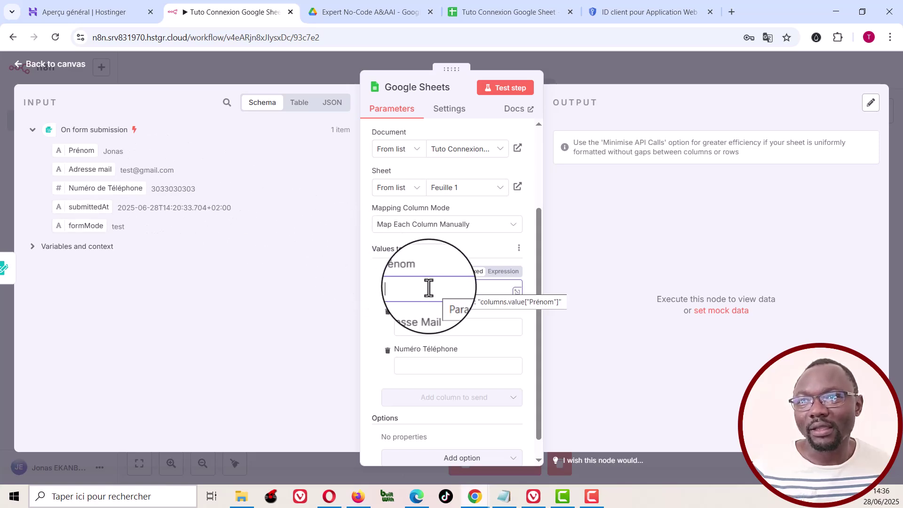
# Step: Map Prénom, Adresse Mail and Numéro Téléphone to the form's Prénom, Adresse mail and Numéro de Téléphone fields
pyautogui.click(499, 273)
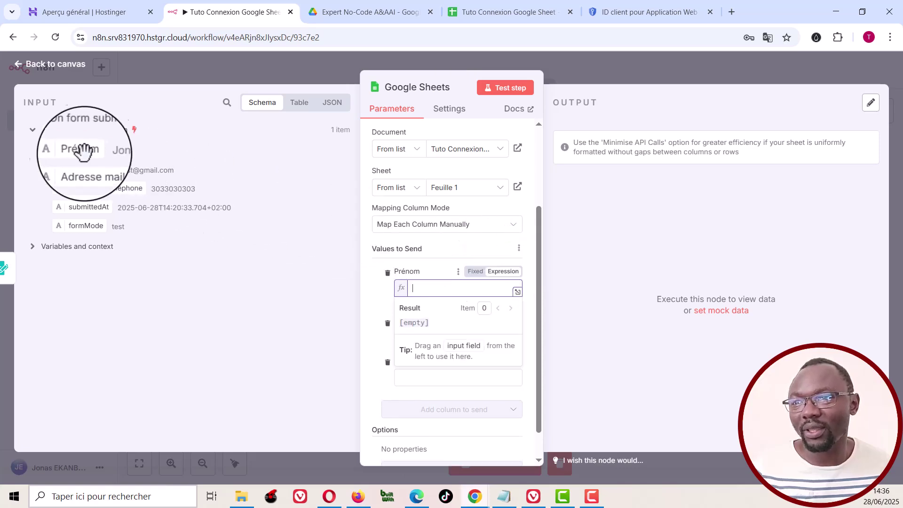
pyautogui.moveTo(75, 150); pyautogui.dragTo(431, 284)
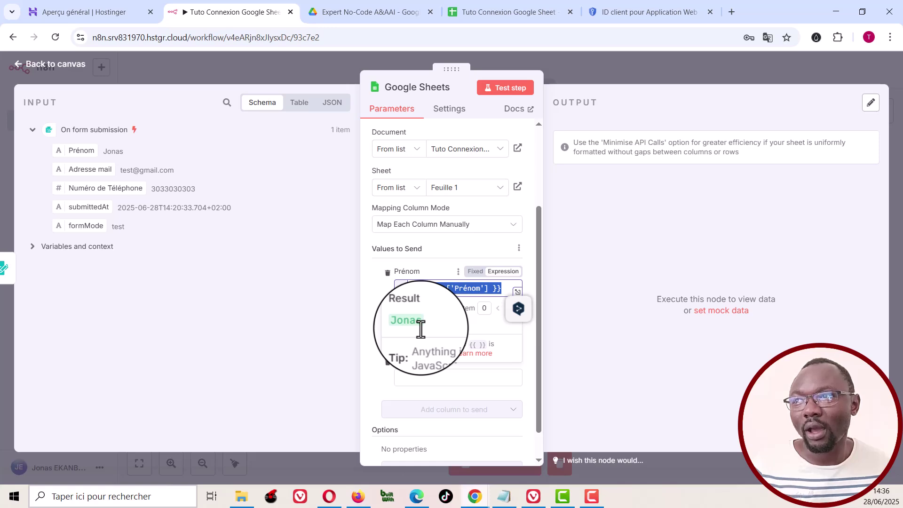
pyautogui.click(529, 348)
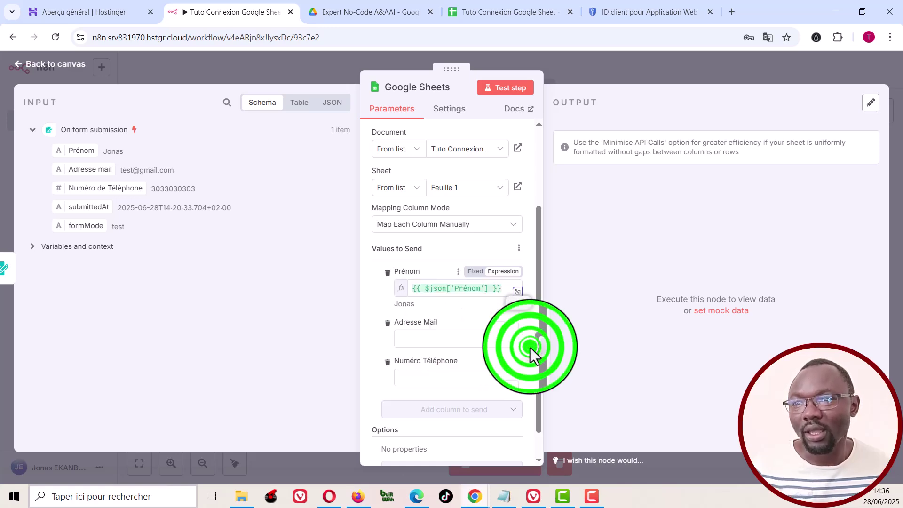
pyautogui.click(423, 337)
pyautogui.click(495, 322)
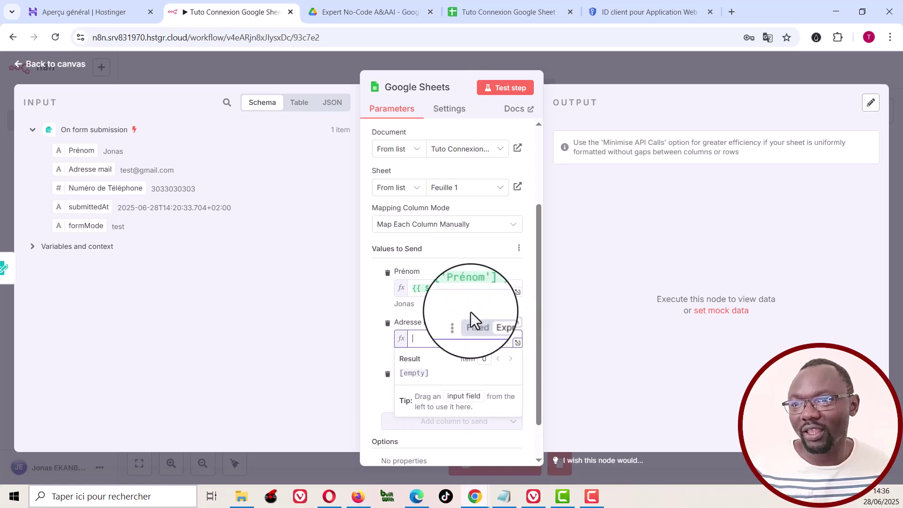
pyautogui.moveTo(87, 169); pyautogui.dragTo(426, 333)
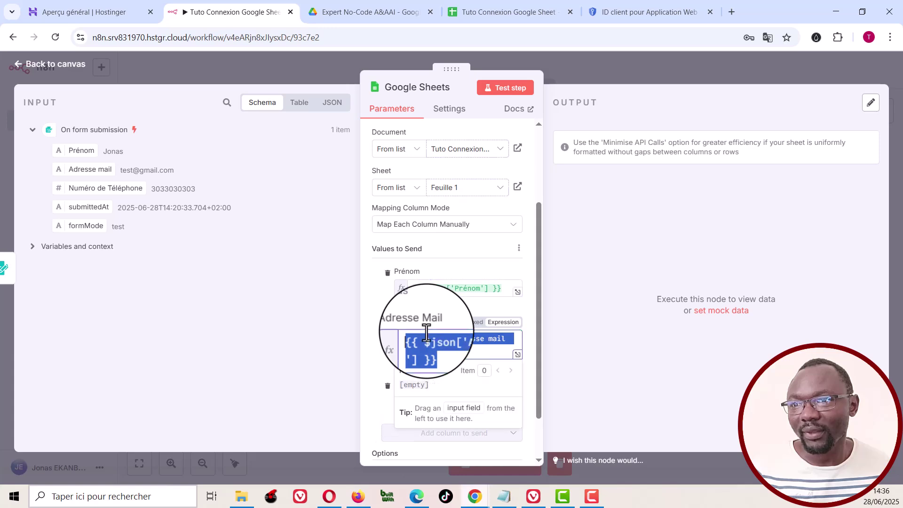
pyautogui.click(532, 370)
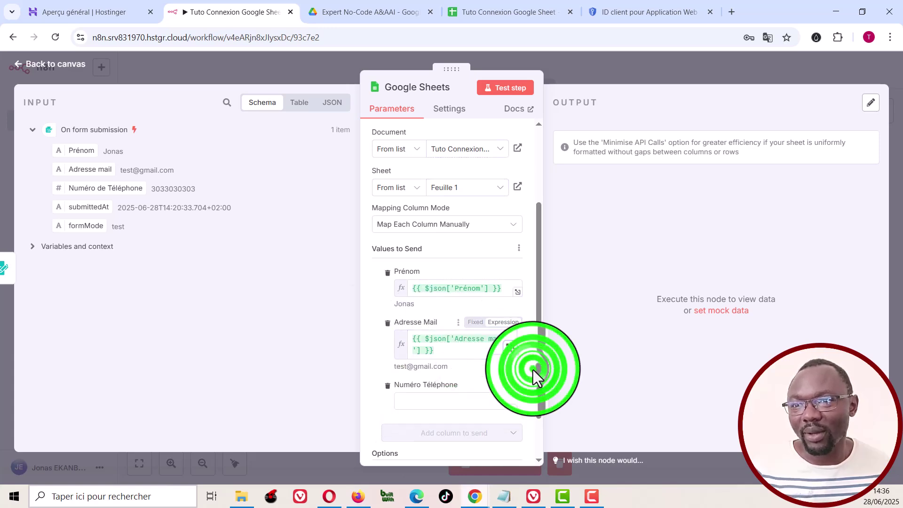
pyautogui.click(421, 401)
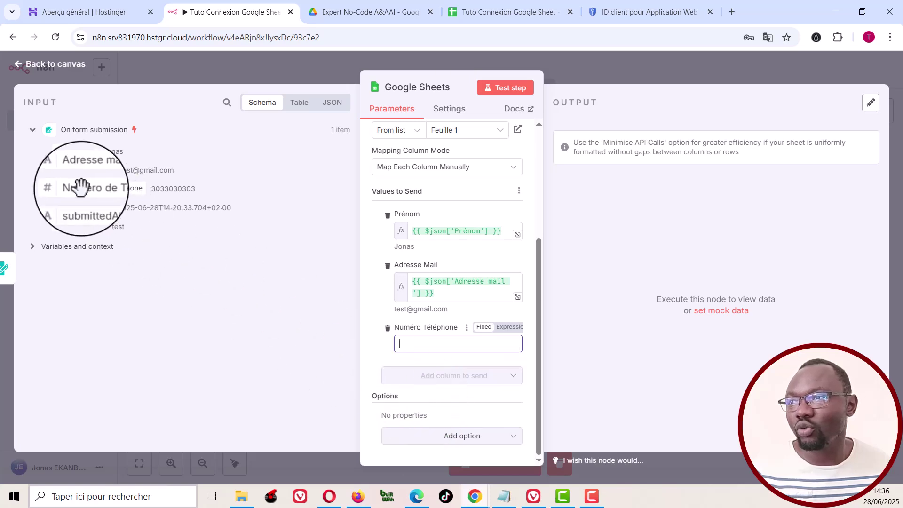
pyautogui.moveTo(81, 185)
pyautogui.mouseDown()
pyautogui.moveTo(382, 323)
pyautogui.moveTo(183, 227)
pyautogui.moveTo(64, 184)
pyautogui.moveTo(71, 176)
pyautogui.moveTo(77, 183)
pyautogui.mouseUp()
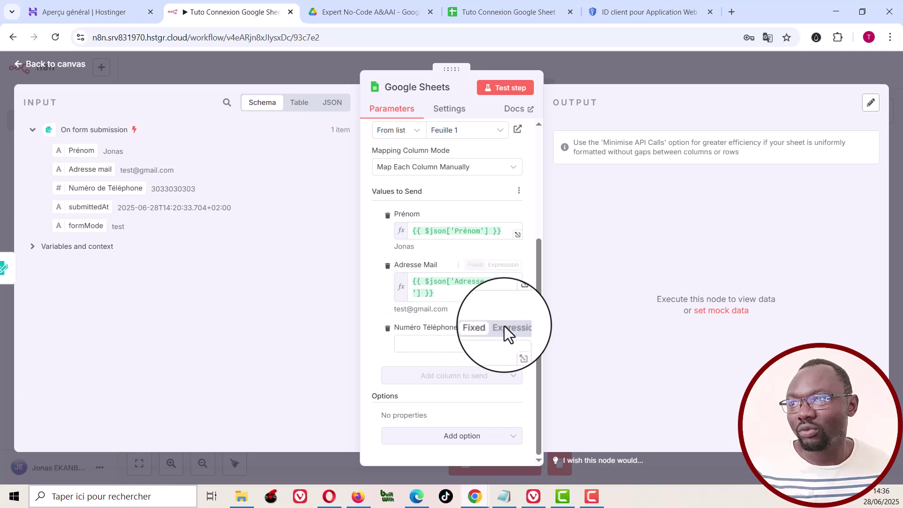
pyautogui.click(505, 329)
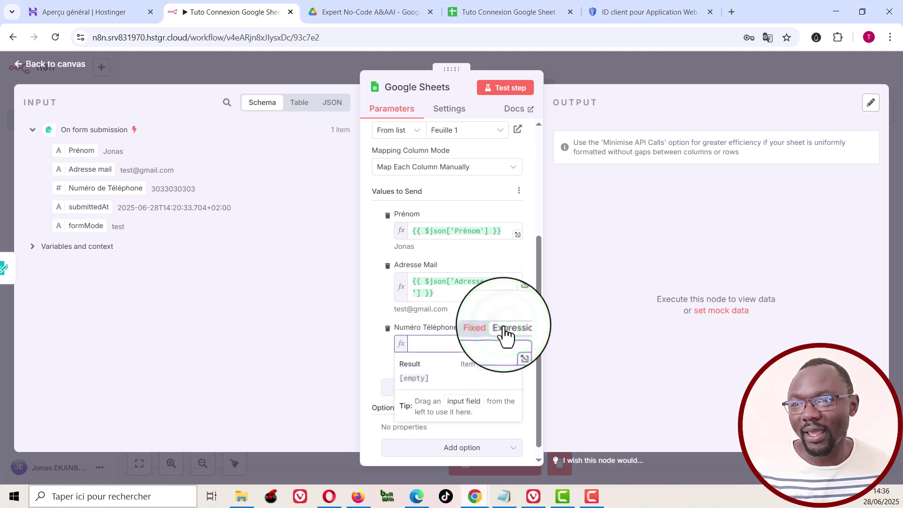
pyautogui.moveTo(83, 188); pyautogui.dragTo(441, 337)
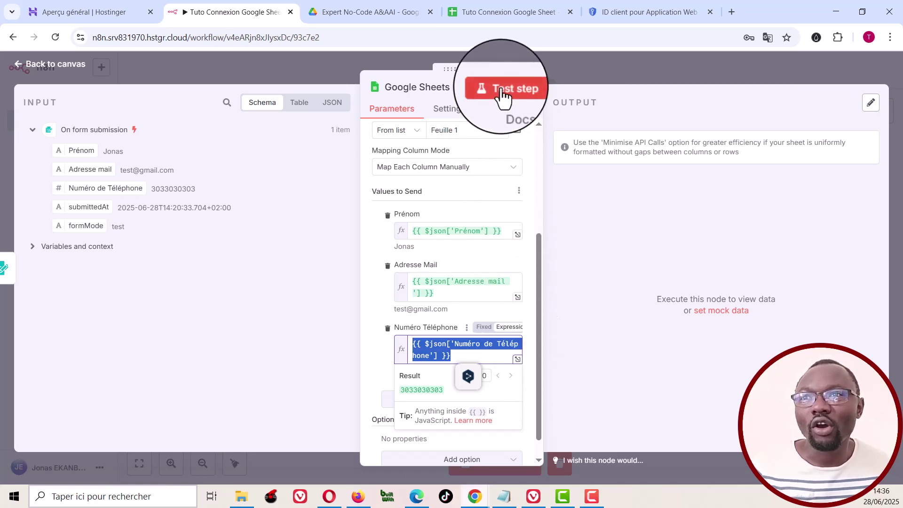
# Step: Test the Google Sheets step and confirm row 2 appears with the submitted name, e-mail and phone
pyautogui.click(501, 10)
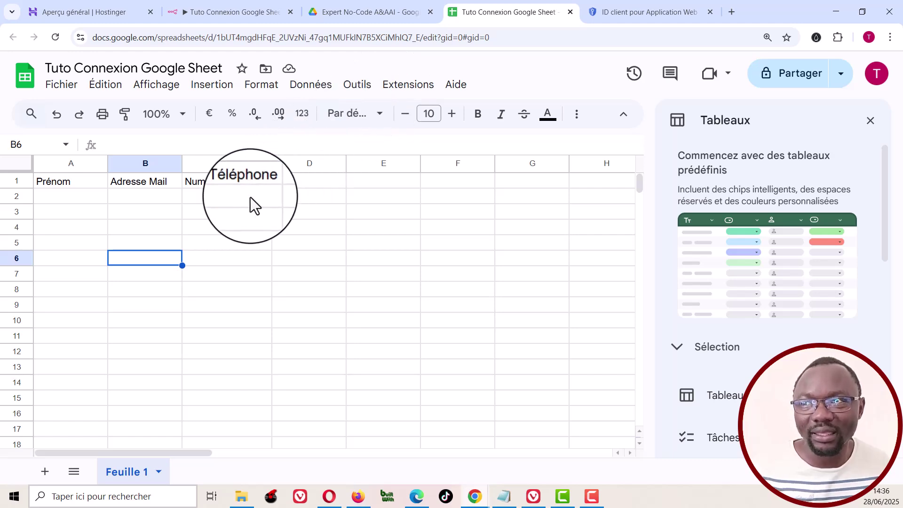
pyautogui.click(232, 12)
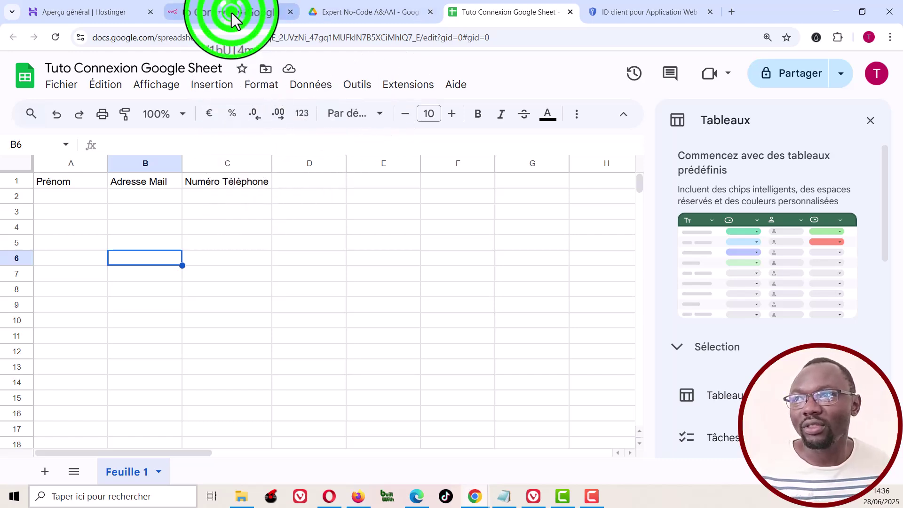
pyautogui.click(510, 89)
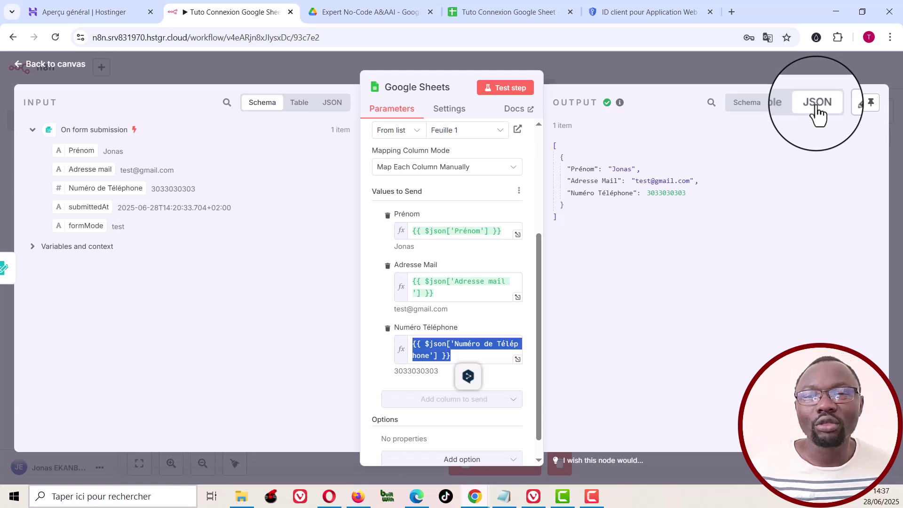
pyautogui.click(784, 112)
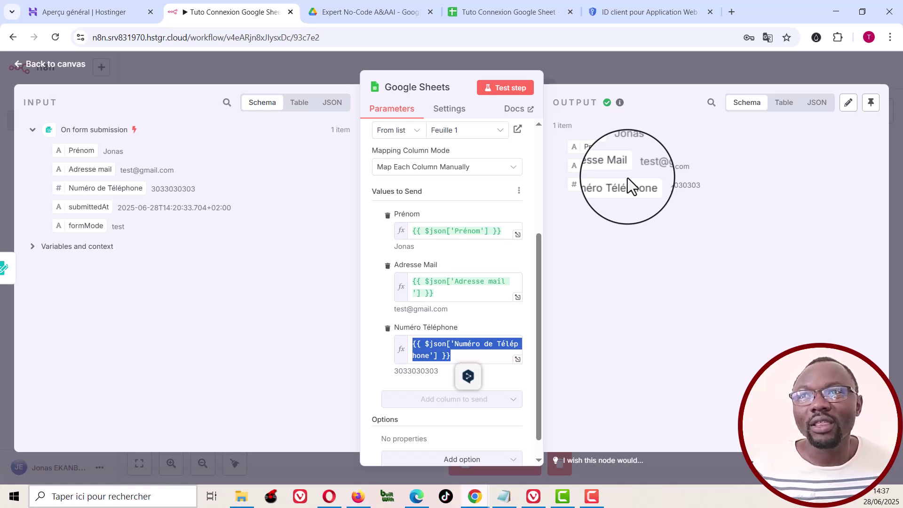
pyautogui.click(500, 10)
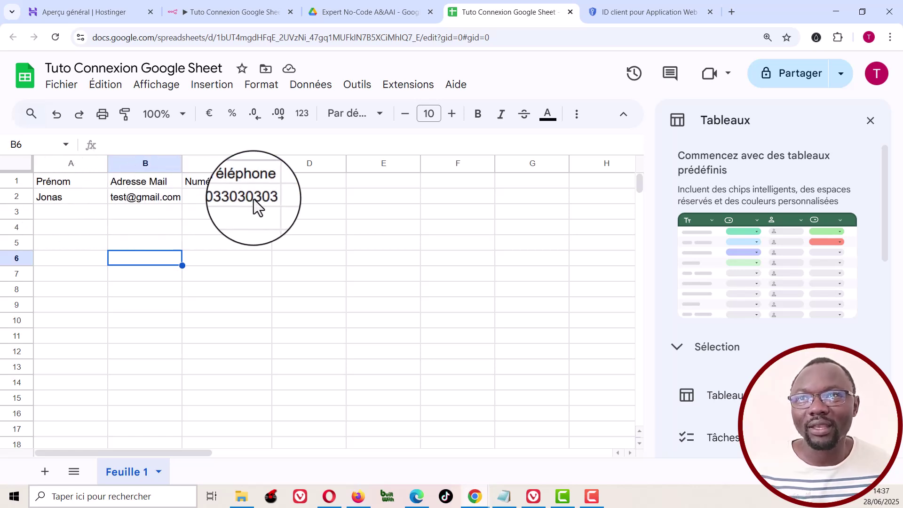
# Step: Return to the n8n Google Sheets node after reviewing row 2
pyautogui.click(232, 8)
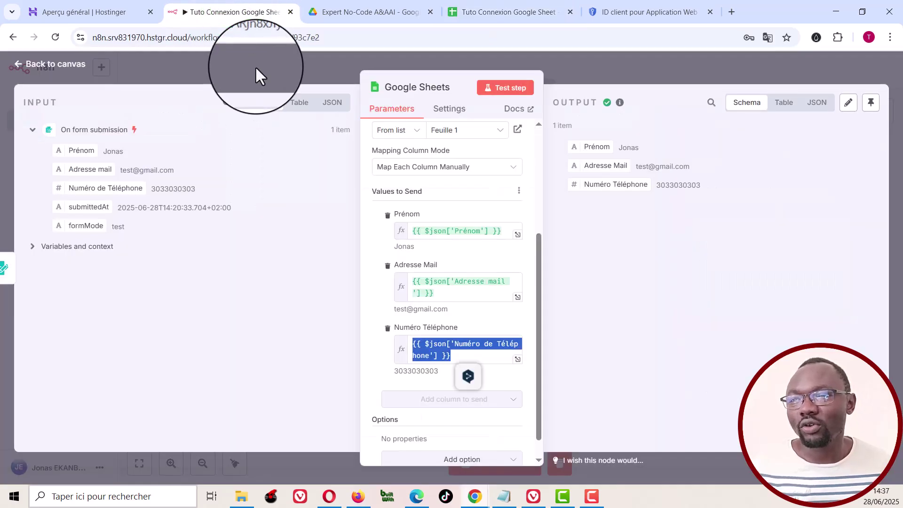
# Step: Save the workflow and move both nodes together up and to the left on the canvas
pyautogui.click(256, 69)
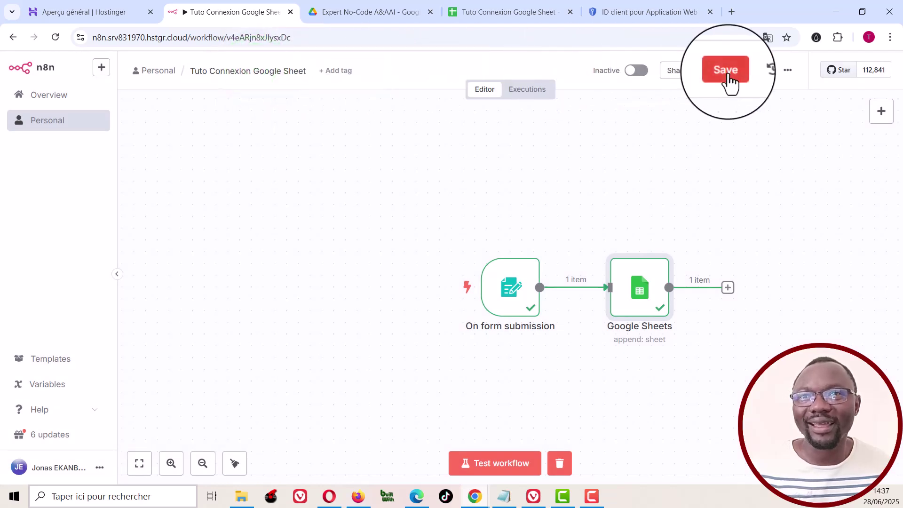
pyautogui.click(727, 77)
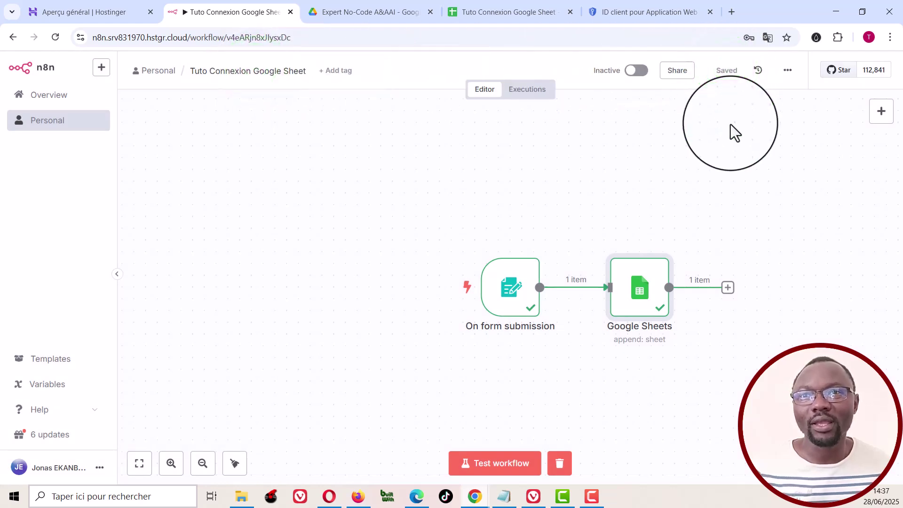
pyautogui.moveTo(402, 217); pyautogui.dragTo(780, 371)
pyautogui.moveTo(637, 305); pyautogui.dragTo(498, 253)
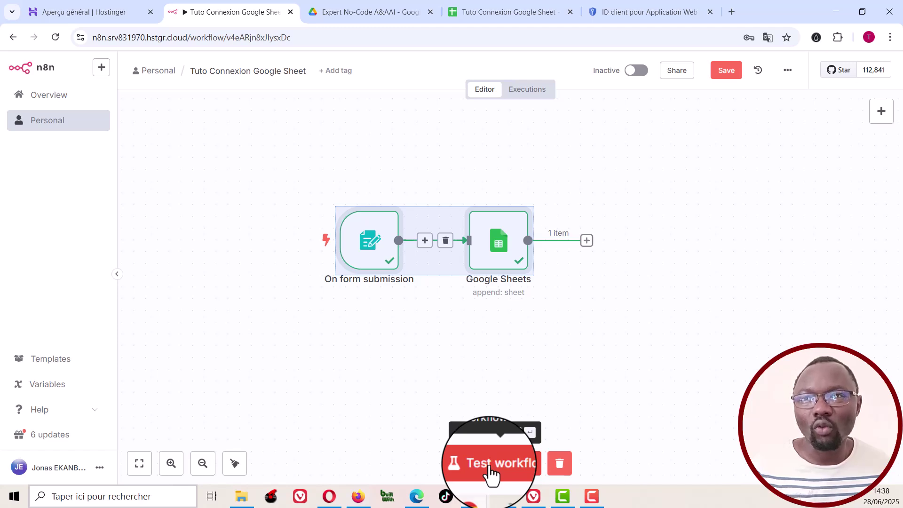
# Step: Copy the form trigger's Test URL and load it in a new browser tab
pyautogui.rightClick(370, 235)
pyautogui.click(385, 173)
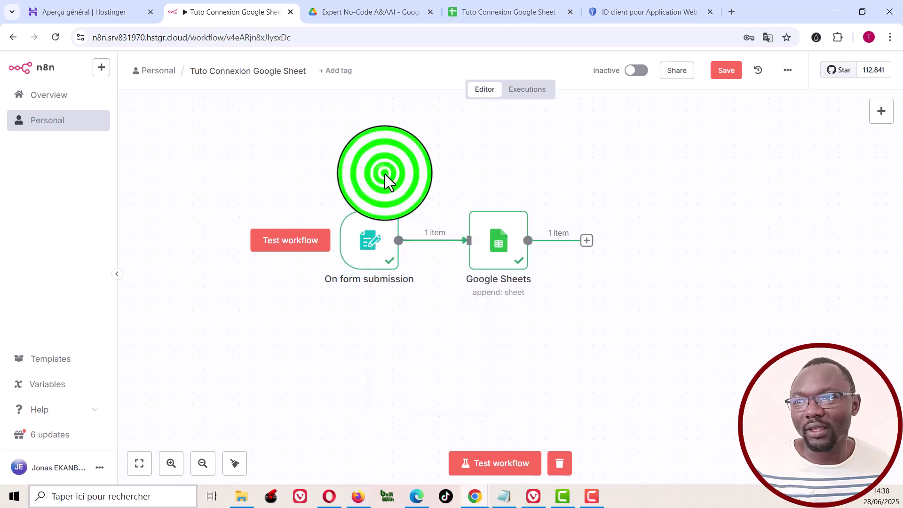
pyautogui.rightClick(371, 241)
pyautogui.click(384, 254)
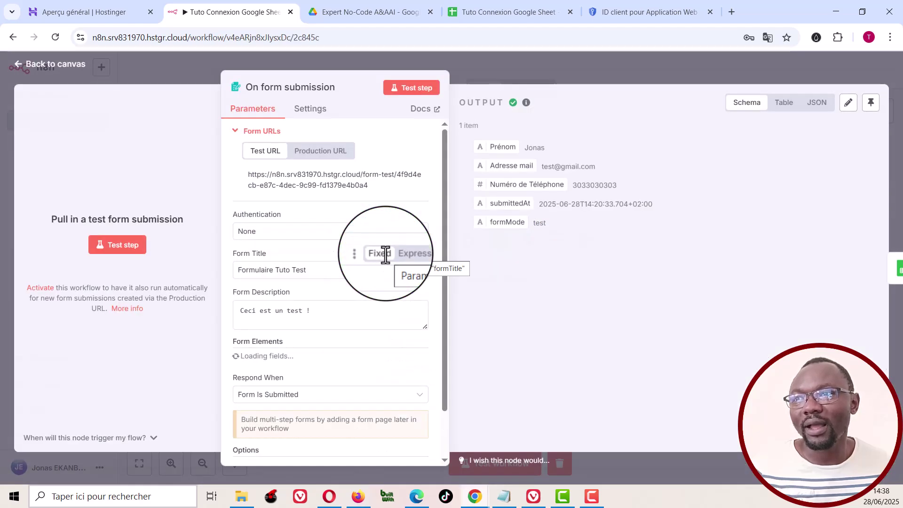
pyautogui.doubleClick(313, 185)
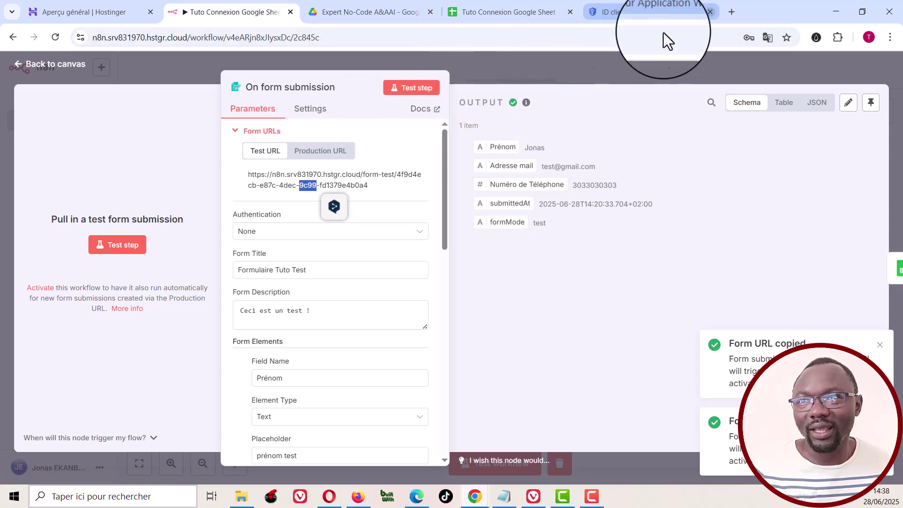
pyautogui.click(731, 12)
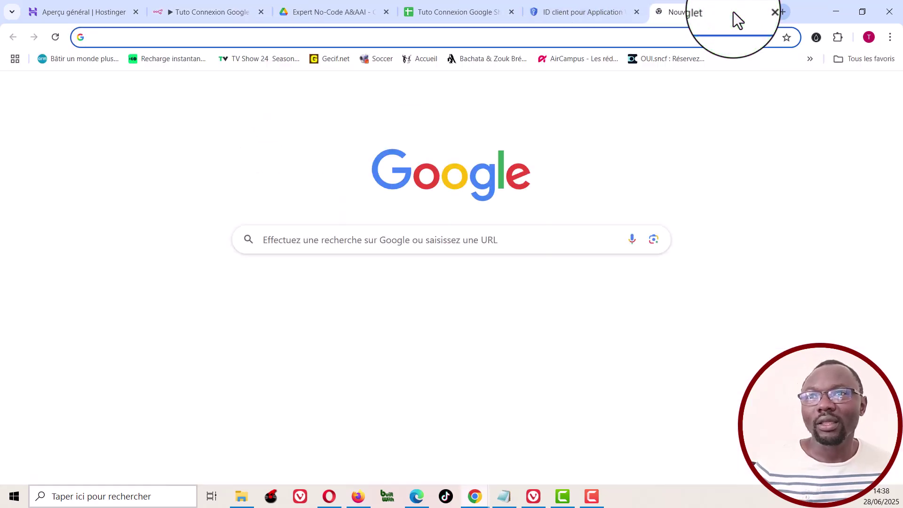
pyautogui.hotkey('ctrl', 'v')
pyautogui.press('Return')
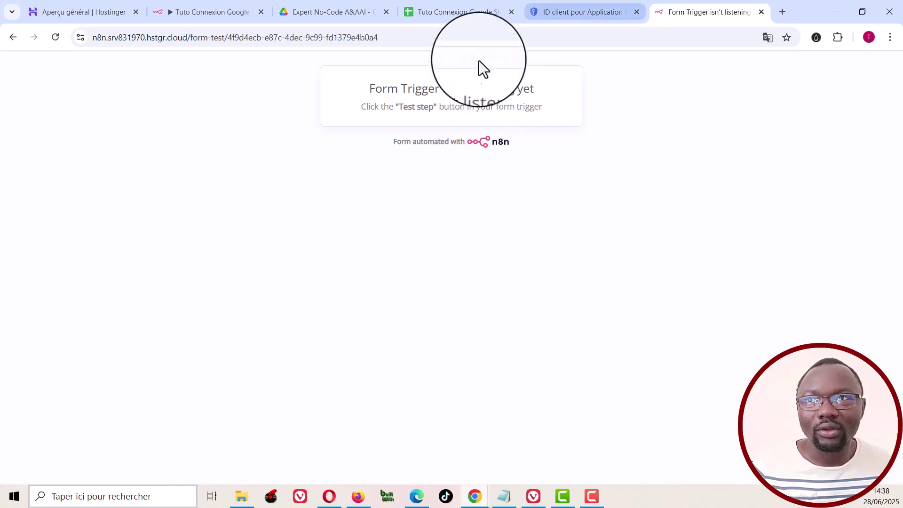
# Step: Switch the workflow to Active for production use
pyautogui.moveTo(460, 12)
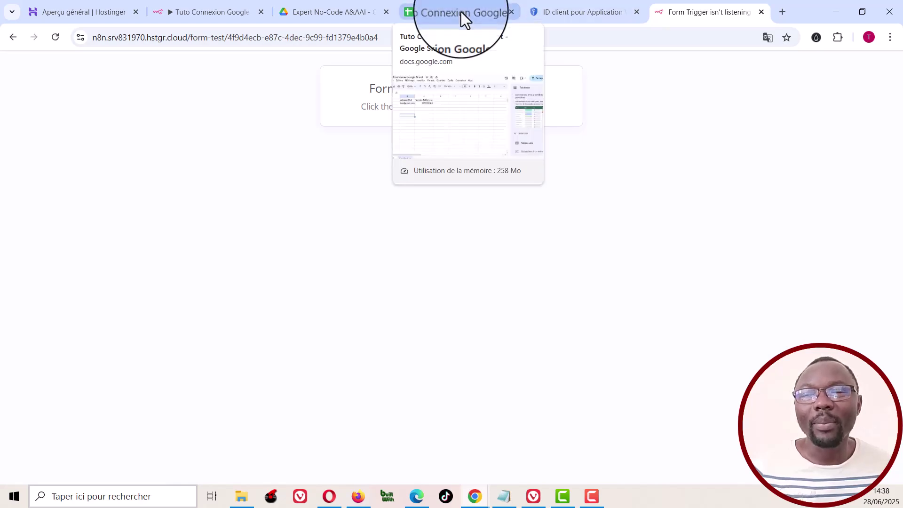
pyautogui.click(199, 13)
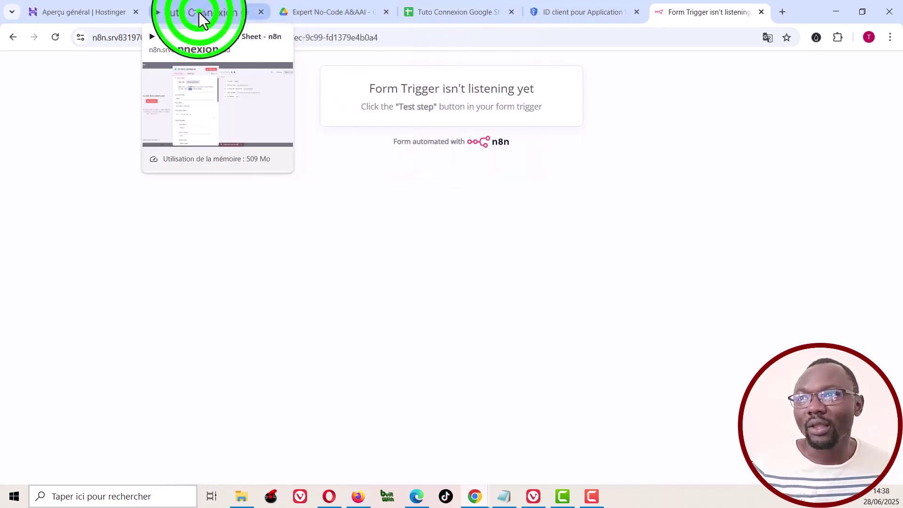
pyautogui.click(537, 71)
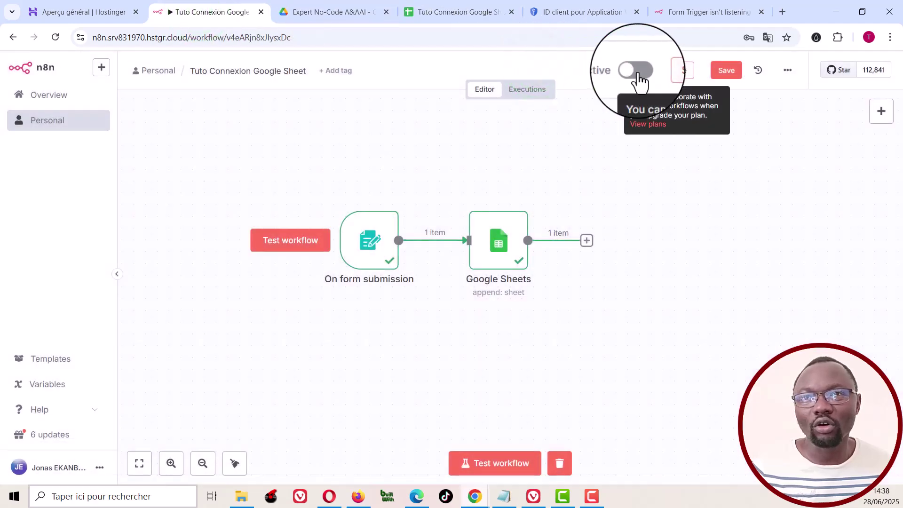
pyautogui.click(638, 74)
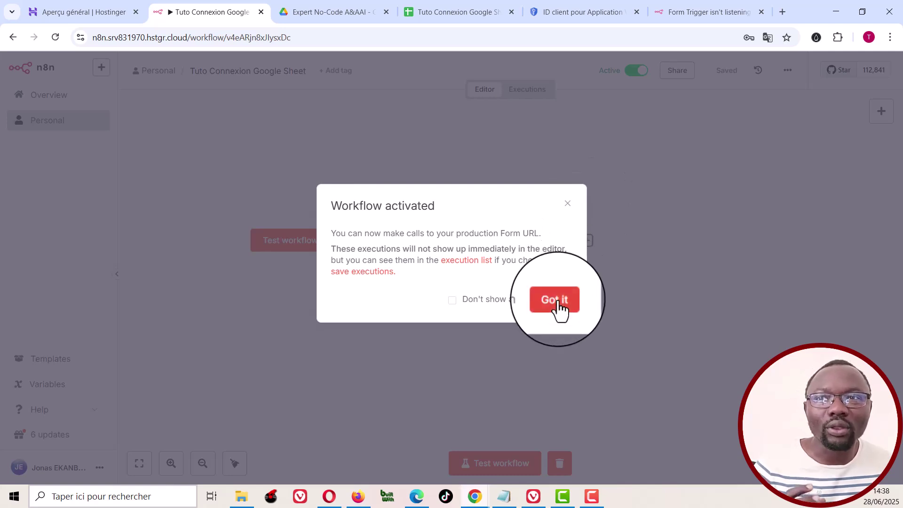
# Step: Dismiss the Workflow activated notice and select the test form tab's web address
pyautogui.click(557, 306)
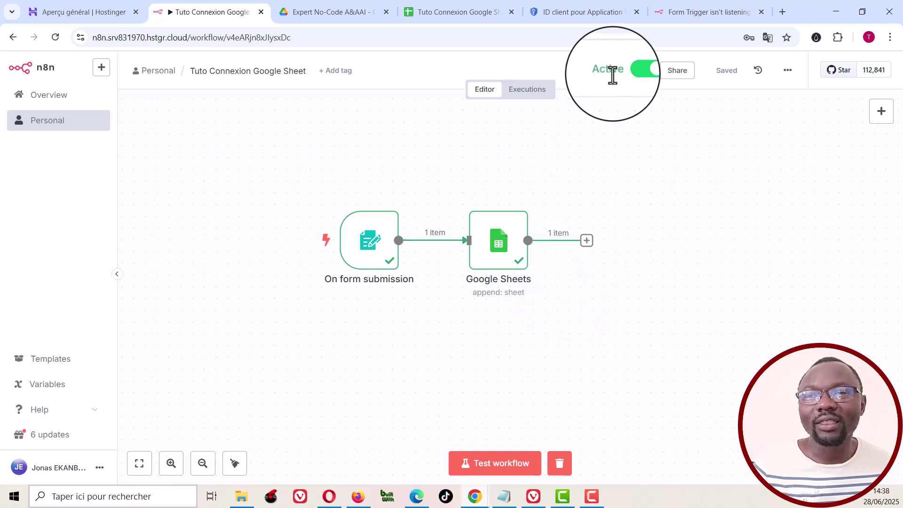
pyautogui.click(696, 10)
pyautogui.click(349, 36)
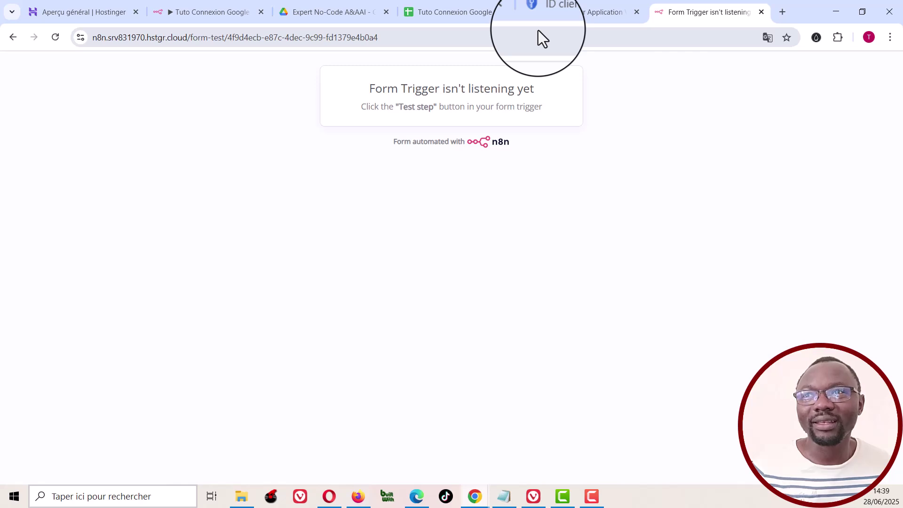
# Step: Copy the form trigger's Production URL and paste it into the test tab's address bar
pyautogui.click(204, 9)
pyautogui.rightClick(373, 245)
pyautogui.click(388, 257)
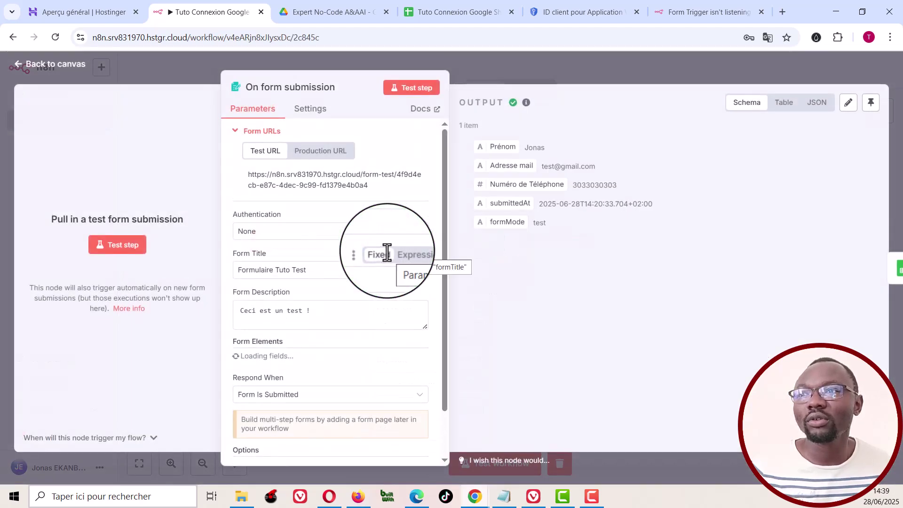
pyautogui.click(305, 151)
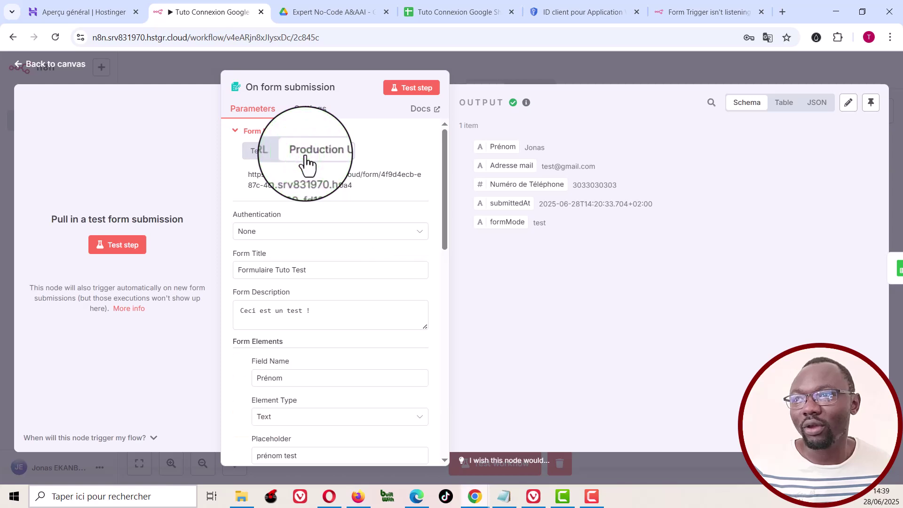
pyautogui.click(337, 186)
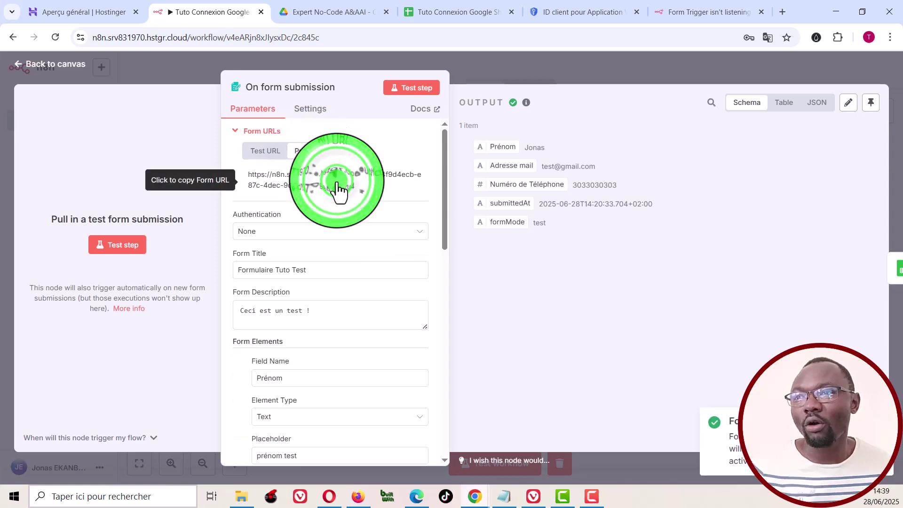
pyautogui.click(706, 12)
pyautogui.click(611, 35)
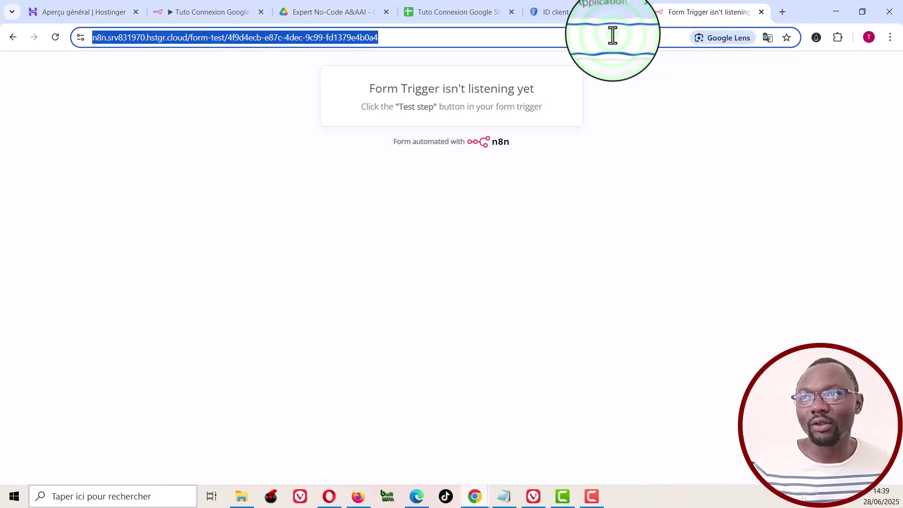
pyautogui.hotkey('ctrl', 'v')
# Step: Load the production form page and close the n8n node settings
pyautogui.press('Return')
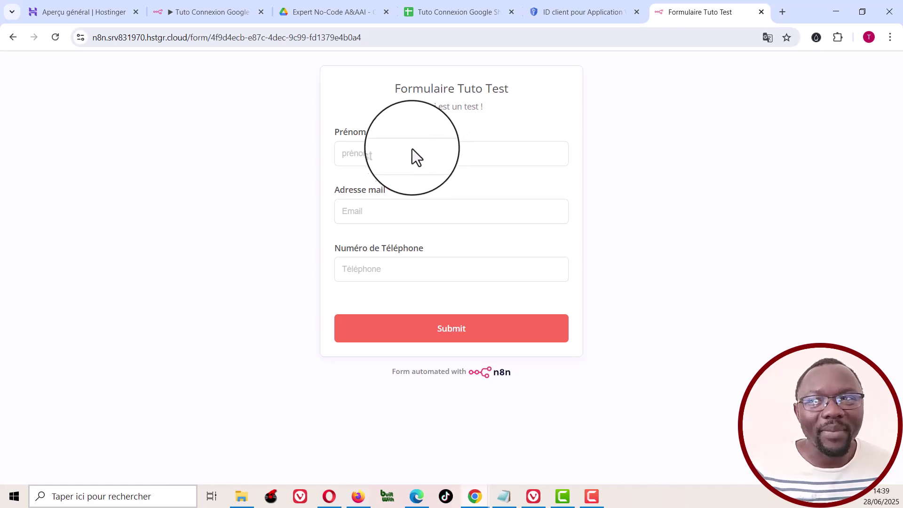
pyautogui.click(189, 10)
pyautogui.click(172, 65)
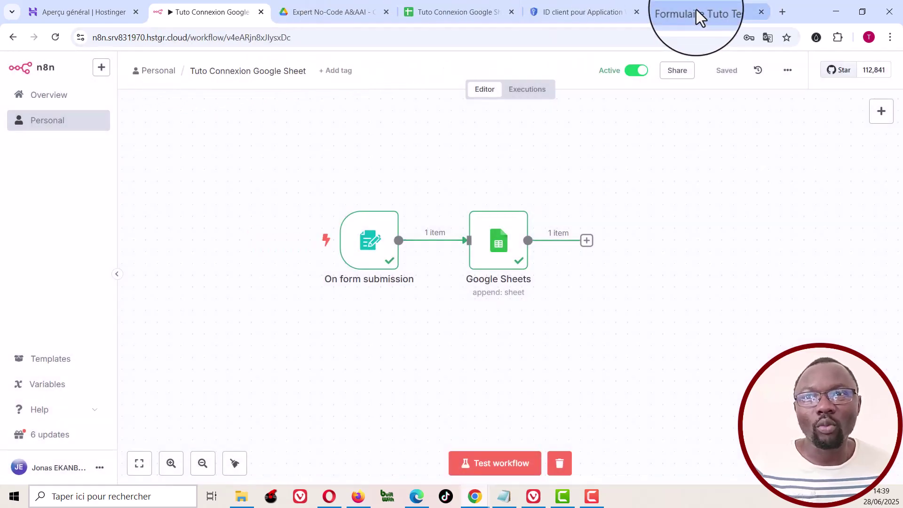
pyautogui.moveTo(696, 9)
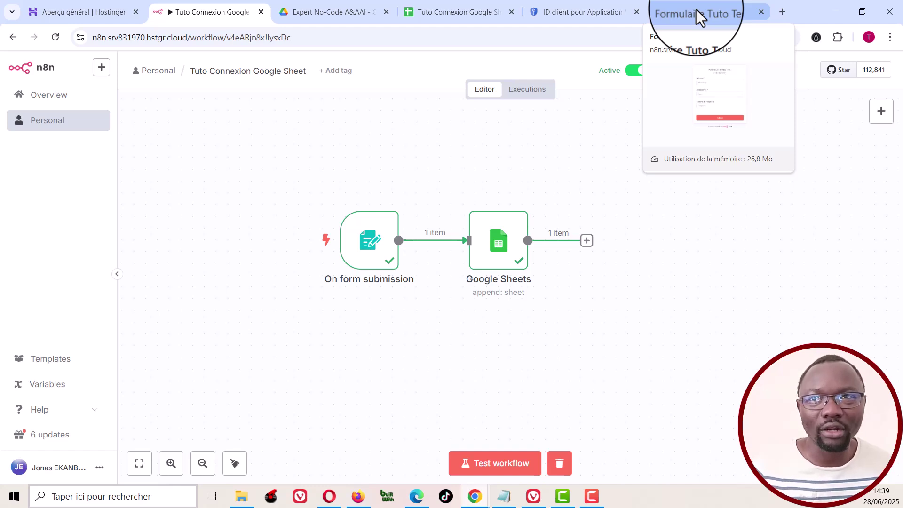
pyautogui.click(696, 9)
# Step: Fill in a test first name, e-mail address and phone number, then submit the form
pyautogui.click(381, 156)
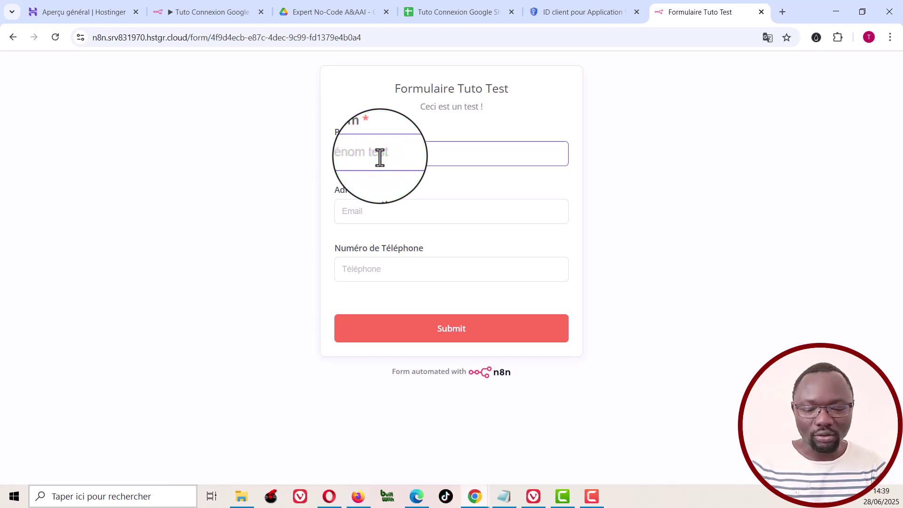
pyautogui.write('Jona')
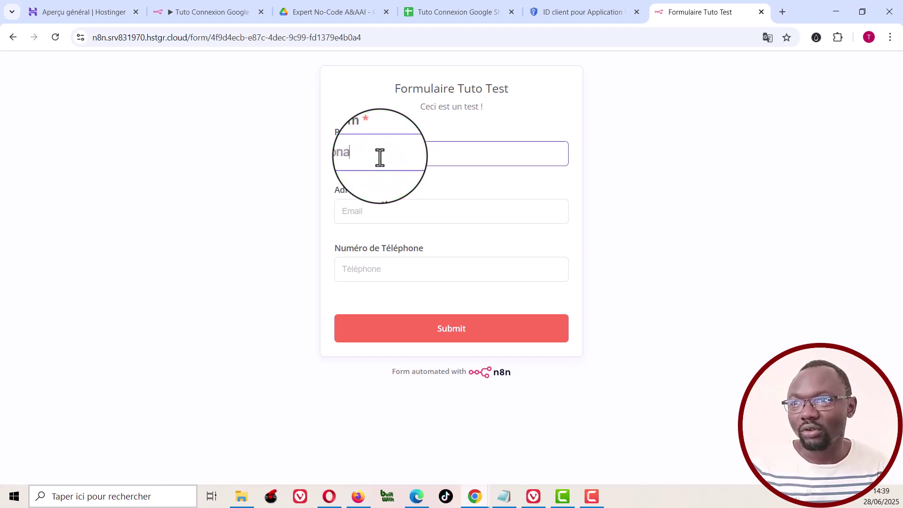
pyautogui.write('s Tes')
pyautogui.press('Tab')
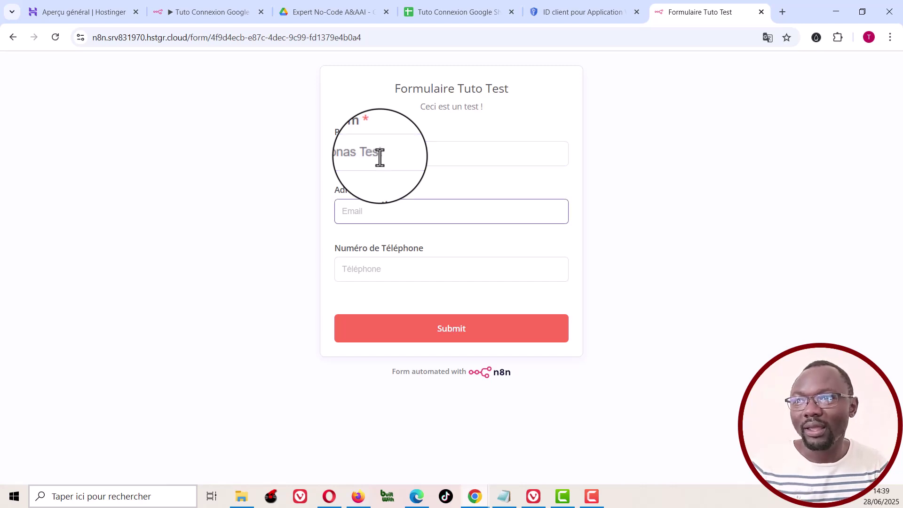
pyautogui.write('testtest@gm')
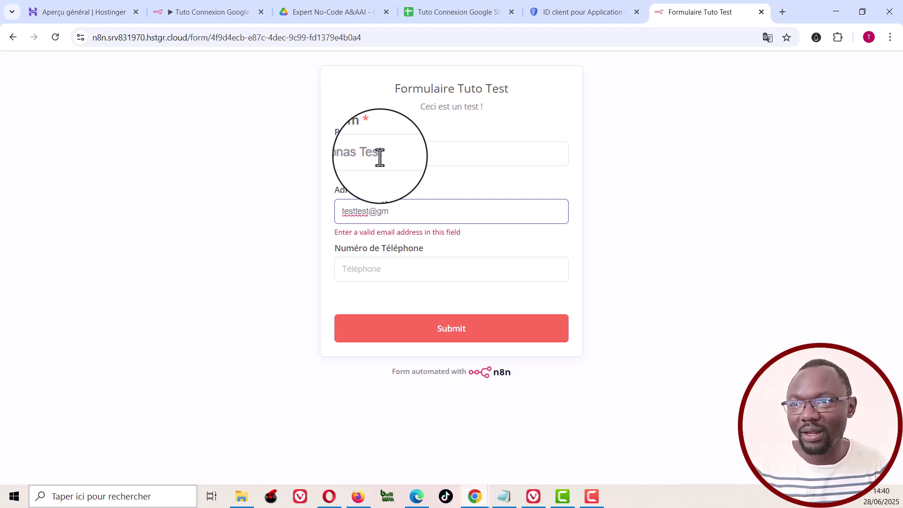
pyautogui.write('ail.com')
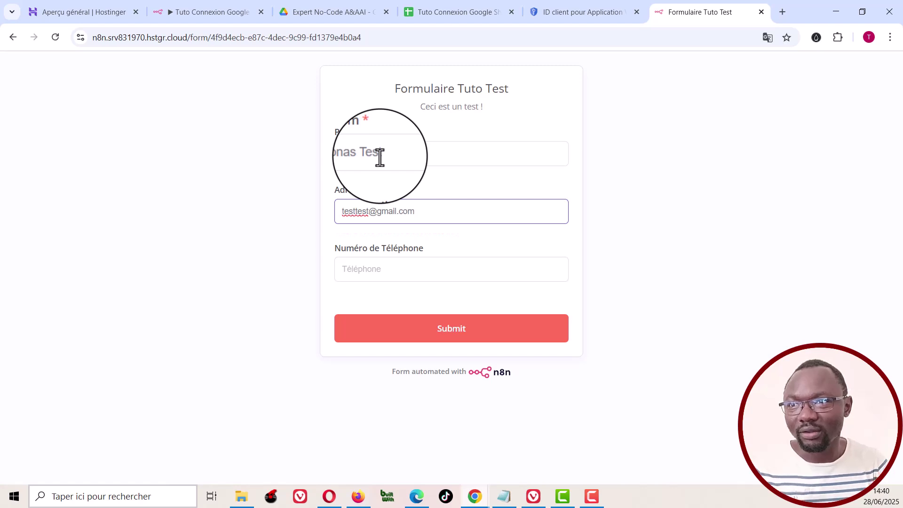
pyautogui.click(374, 272)
pyautogui.write('0707070707')
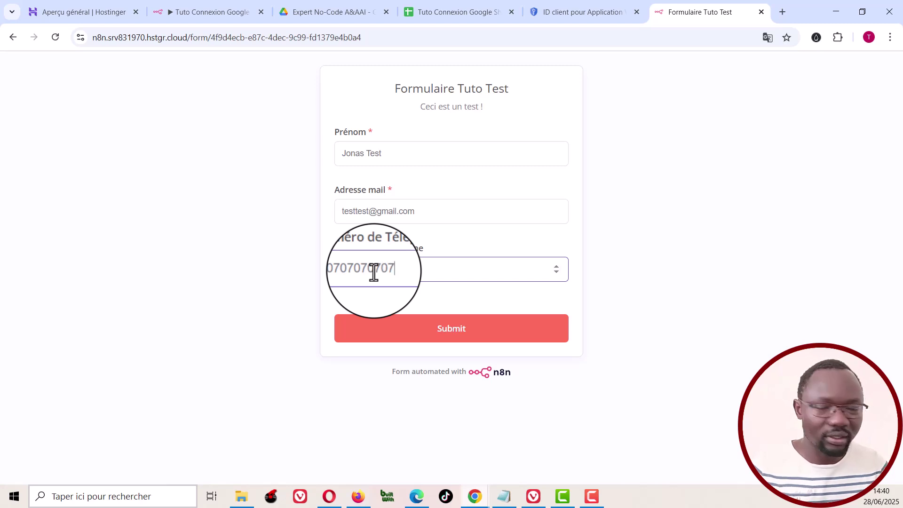
pyautogui.click(453, 325)
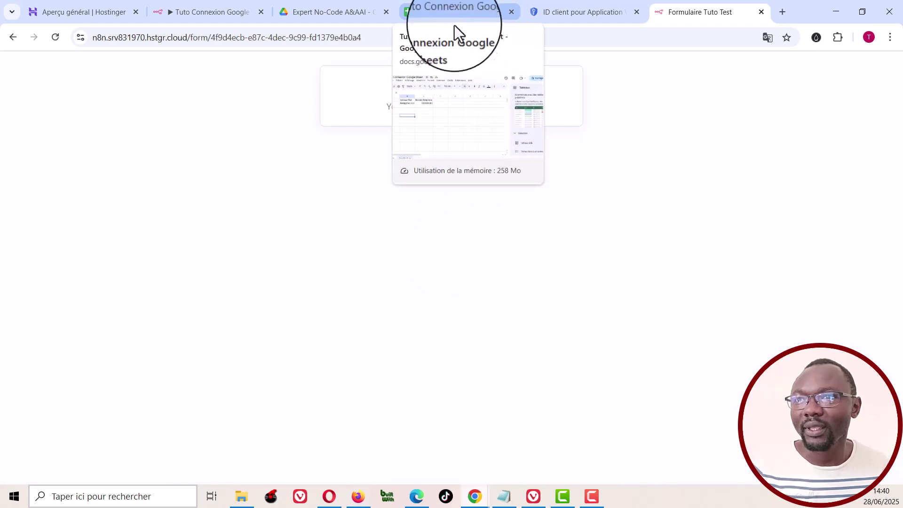
# Step: Check row 3 in the Google Sheet, then return to the form's confirmation page
pyautogui.click(454, 11)
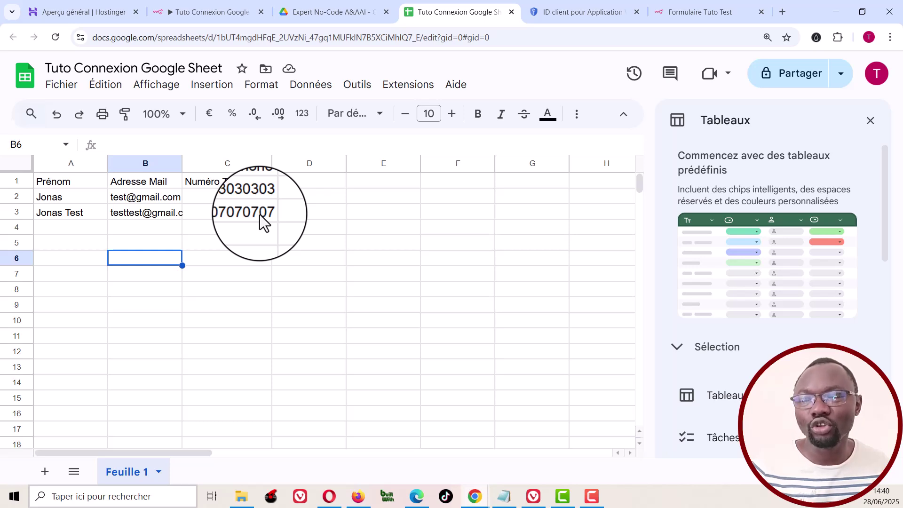
pyautogui.click(694, 9)
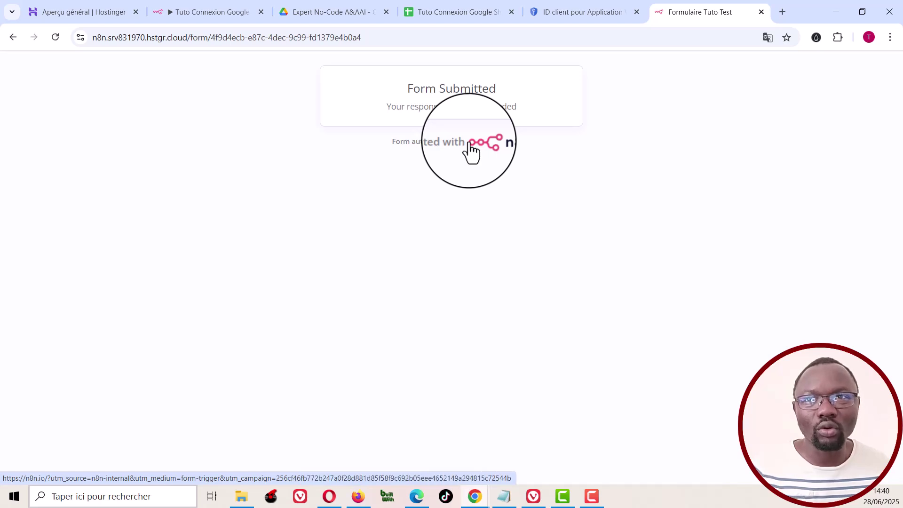
# Step: Reload the live form page, then return to the n8n workflow editor
pyautogui.click(411, 41)
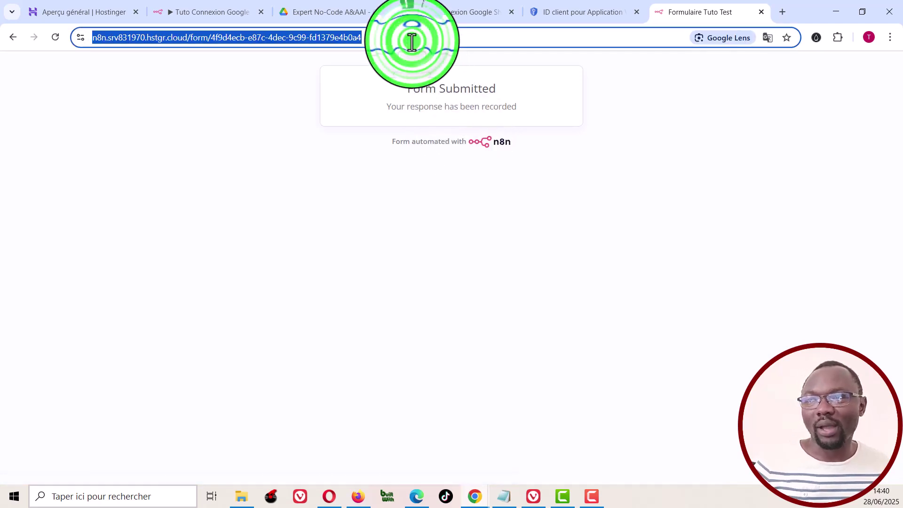
pyautogui.click(412, 41)
pyautogui.press('Return')
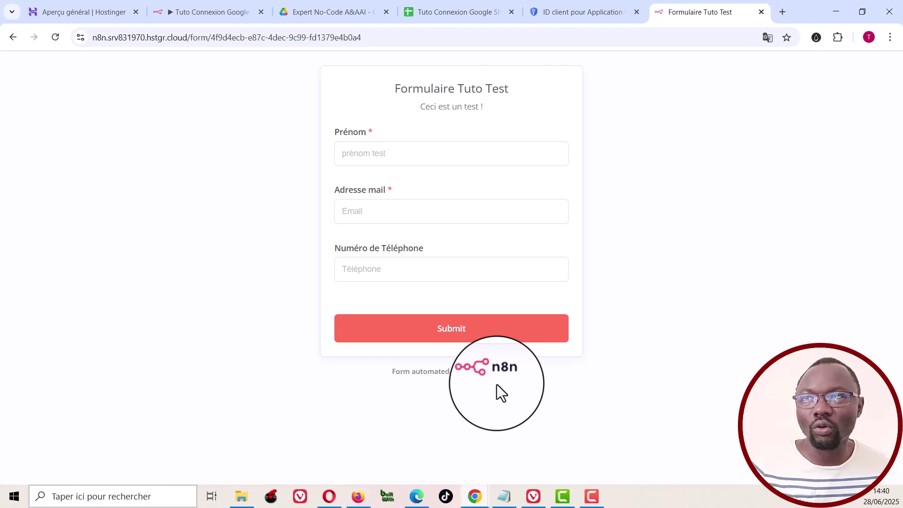
pyautogui.click(215, 16)
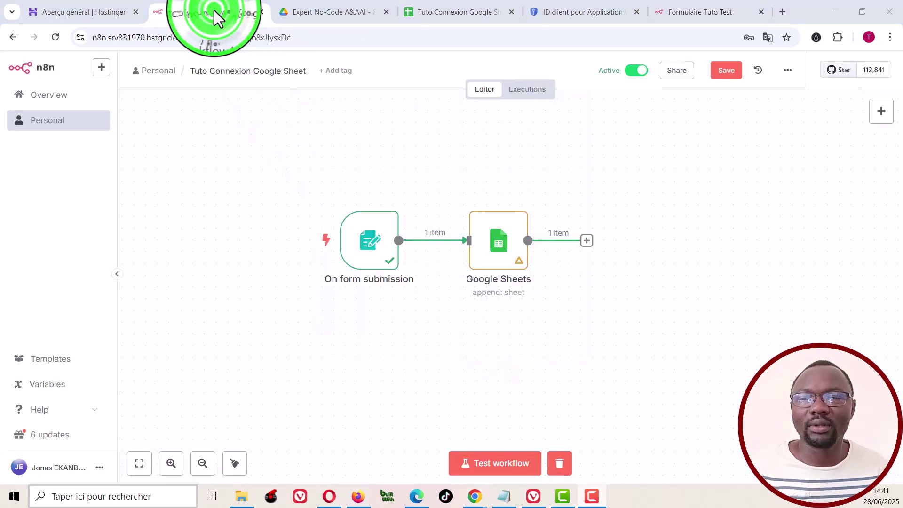
# Step: Add the Append n8n Attribution option to the form trigger, switch it off, and save the workflow
pyautogui.rightClick(369, 242)
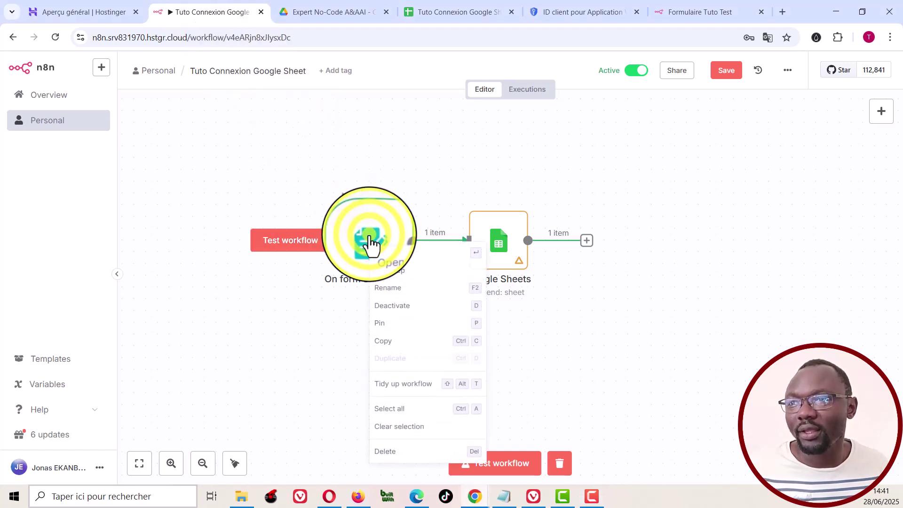
pyautogui.click(387, 256)
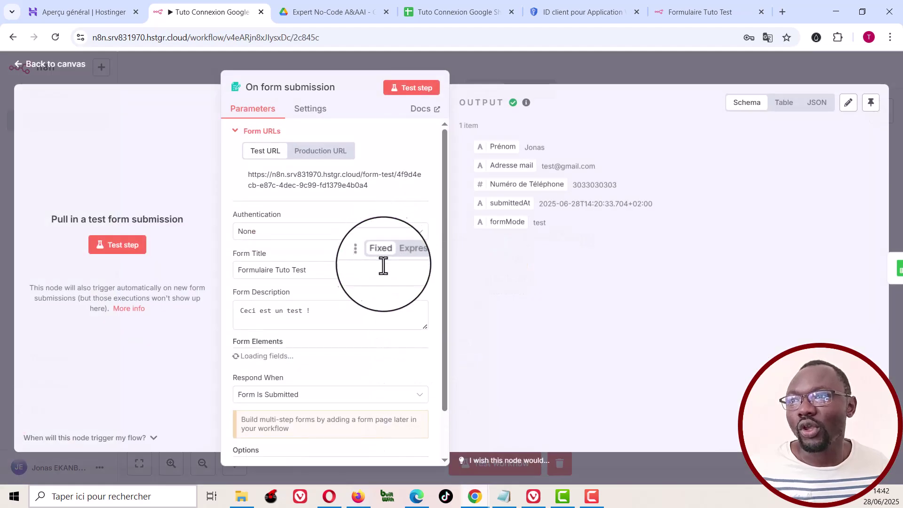
pyautogui.scroll(-1, 356, 413)
pyautogui.scroll(-8, 356, 413)
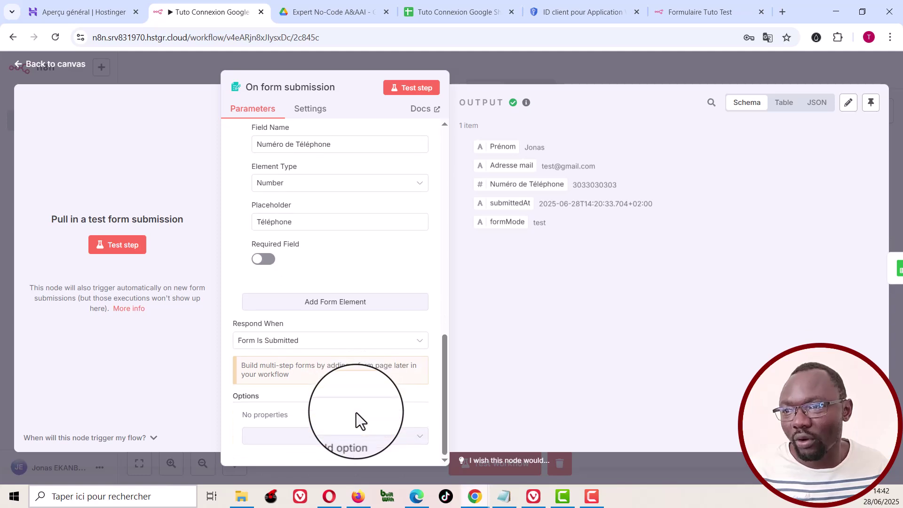
pyautogui.click(376, 437)
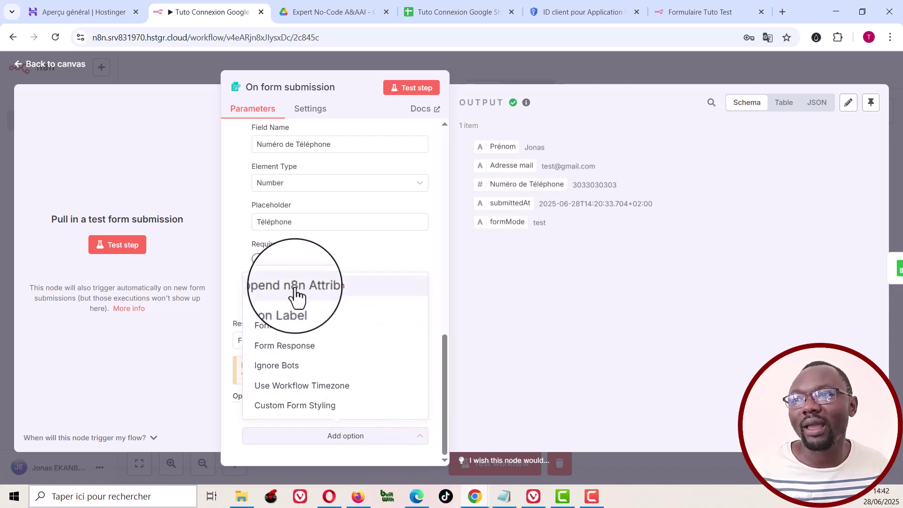
pyautogui.click(311, 287)
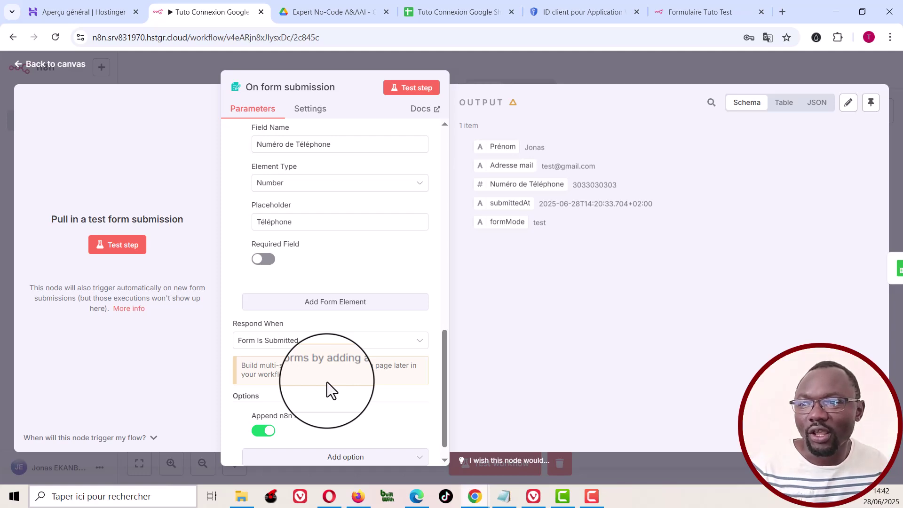
pyautogui.click(266, 431)
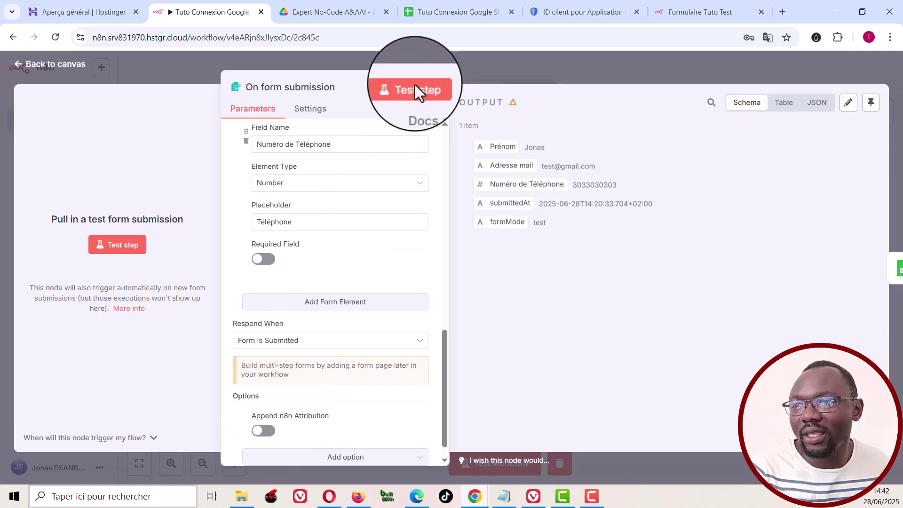
pyautogui.click(190, 57)
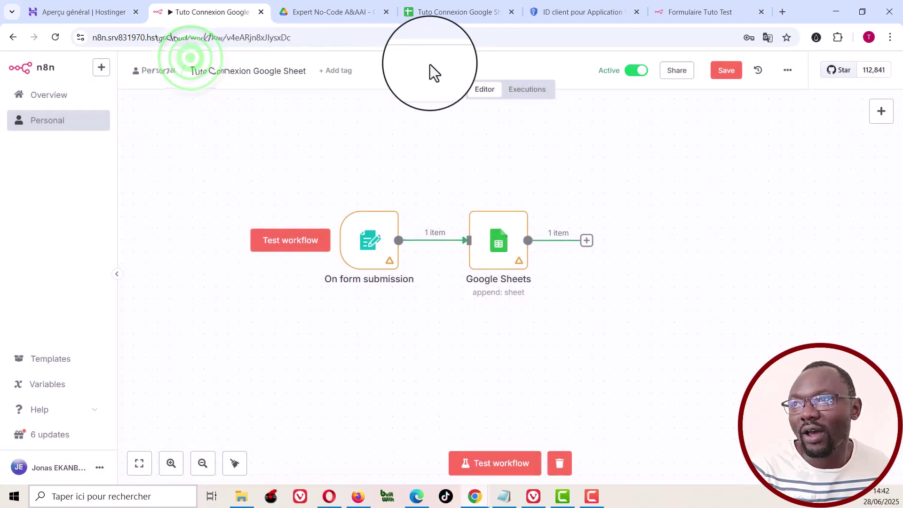
pyautogui.click(725, 70)
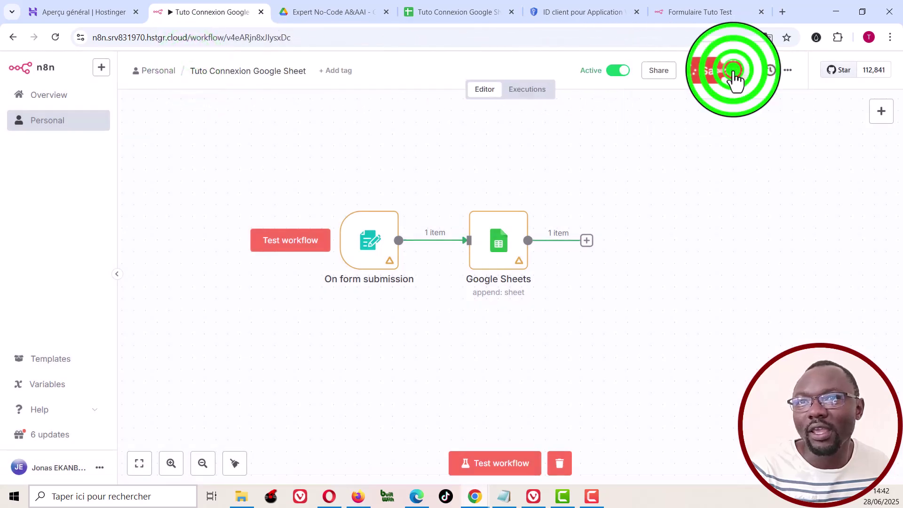
pyautogui.click(680, 10)
# Step: Refresh the production form and submit it with a first name, e-mail address and phone number
pyautogui.click(376, 37)
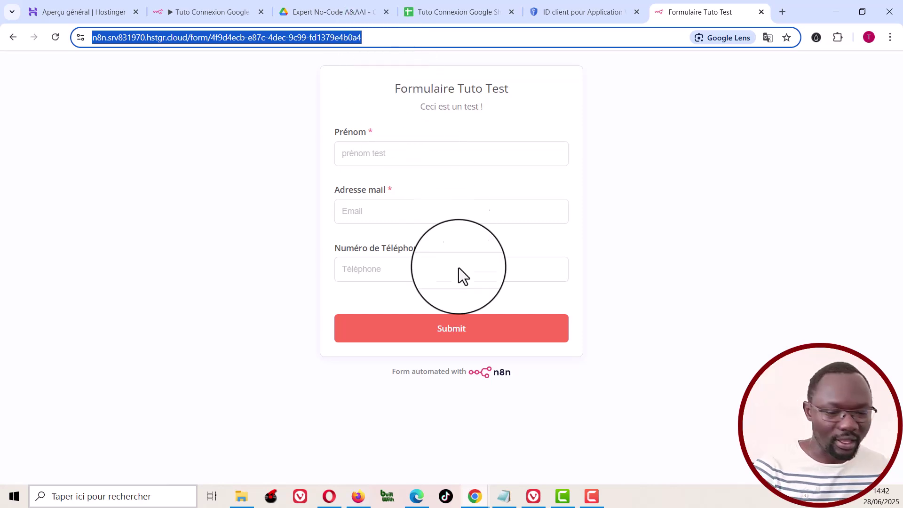
pyautogui.click(498, 381)
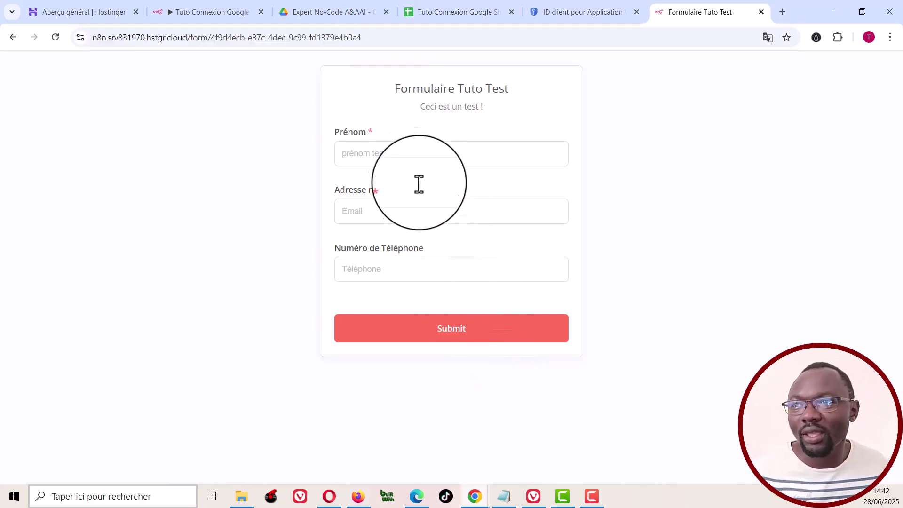
pyautogui.click(408, 157)
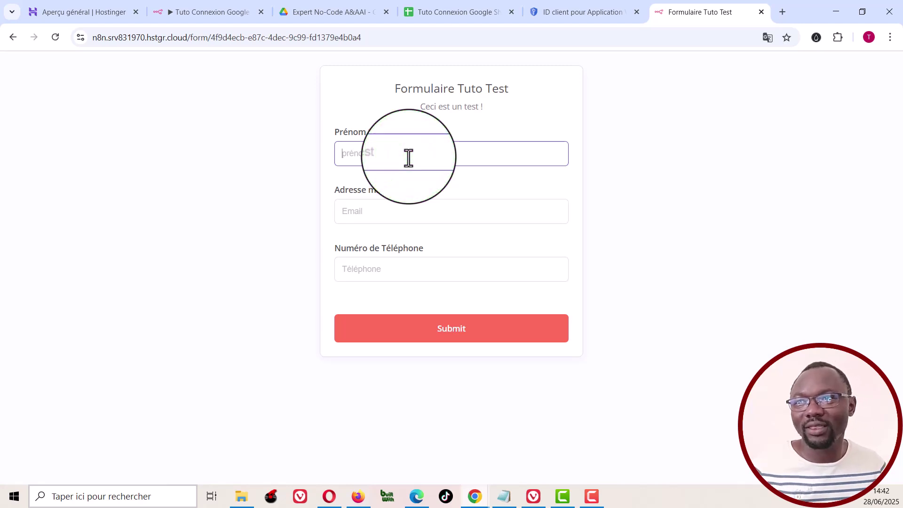
pyautogui.write('Jonas')
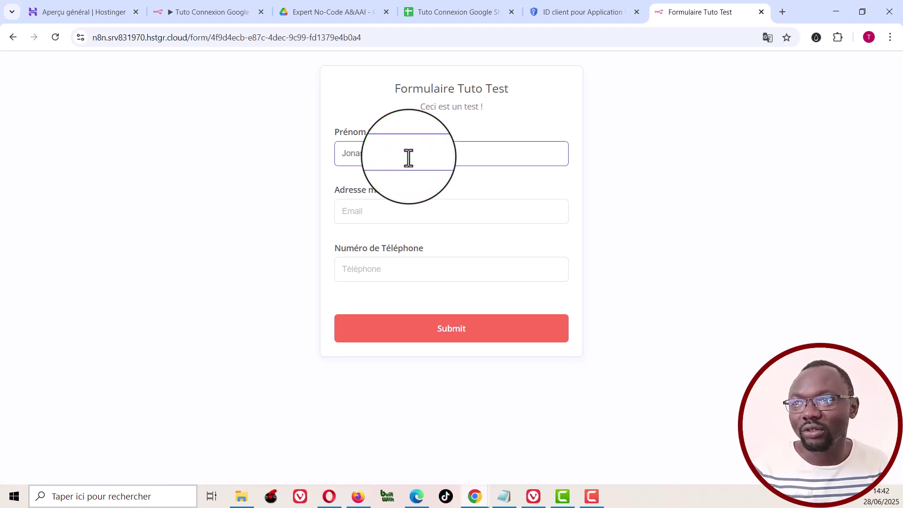
pyautogui.press('Tab')
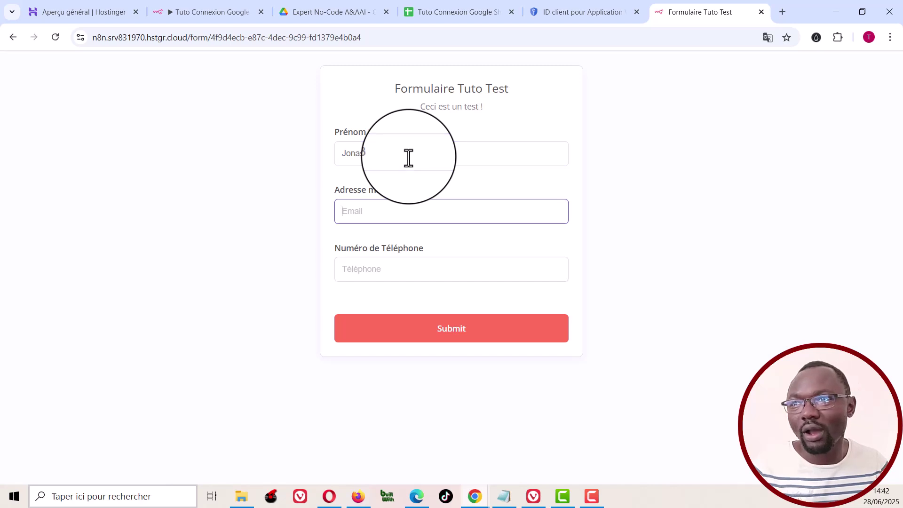
pyautogui.write('test')
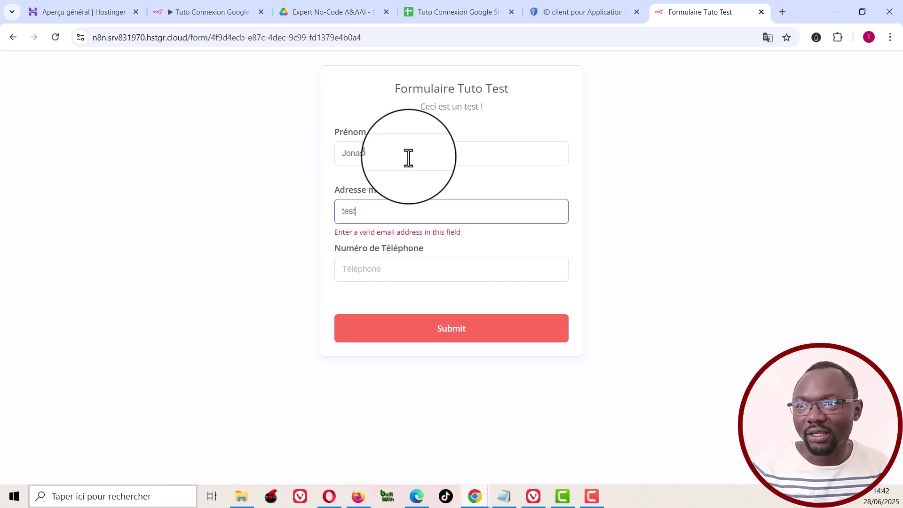
pyautogui.write('333@gm')
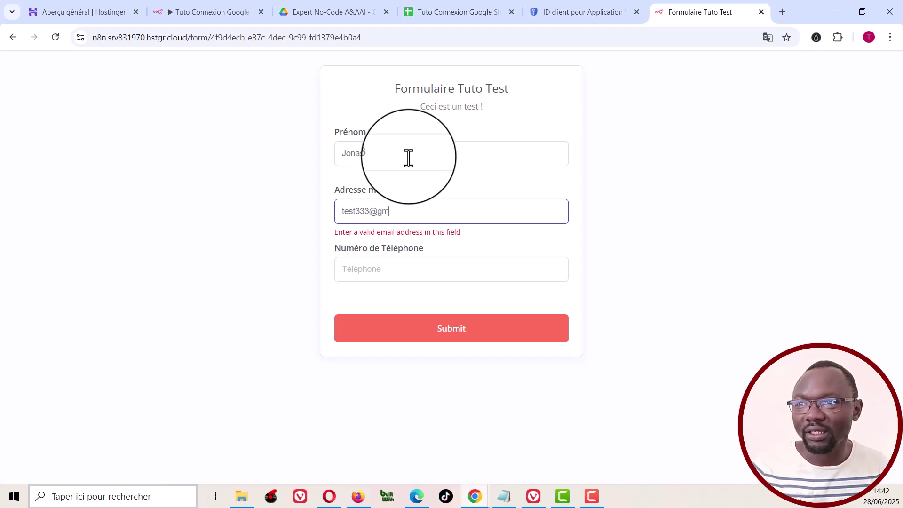
pyautogui.write('ail.com')
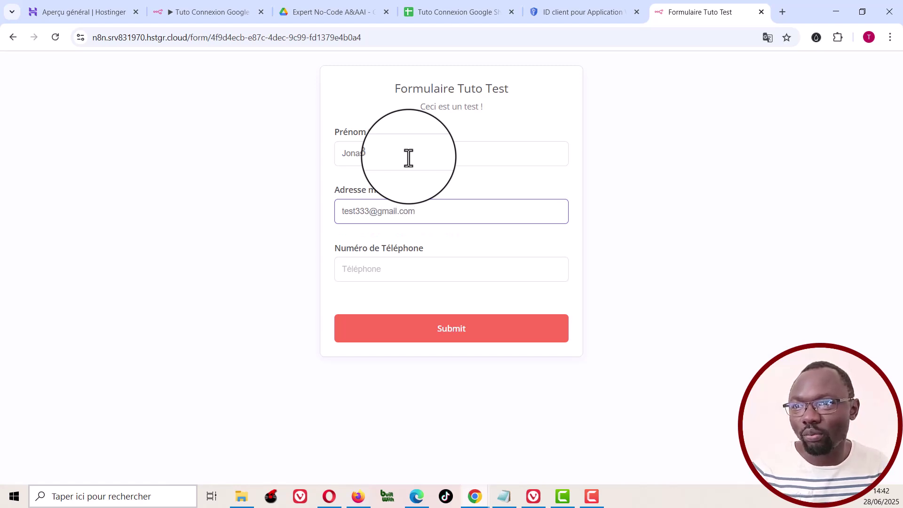
pyautogui.click(388, 269)
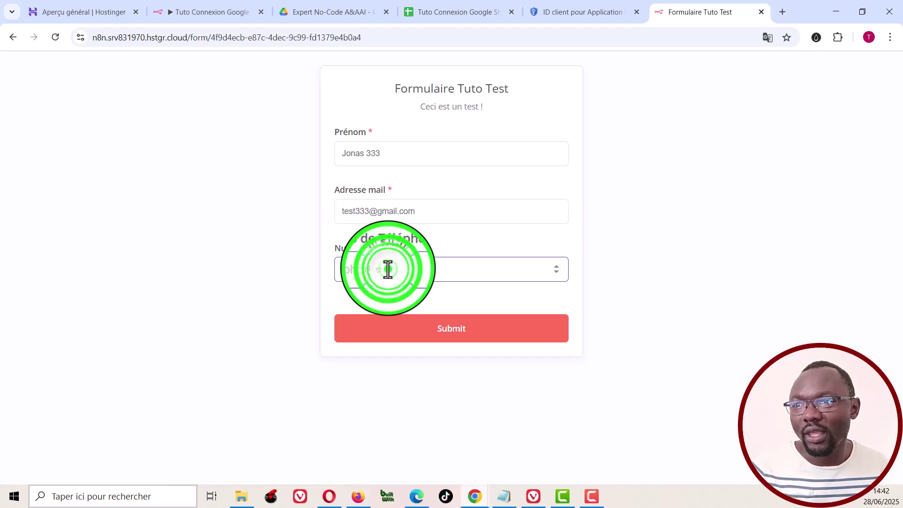
pyautogui.write('0303030303')
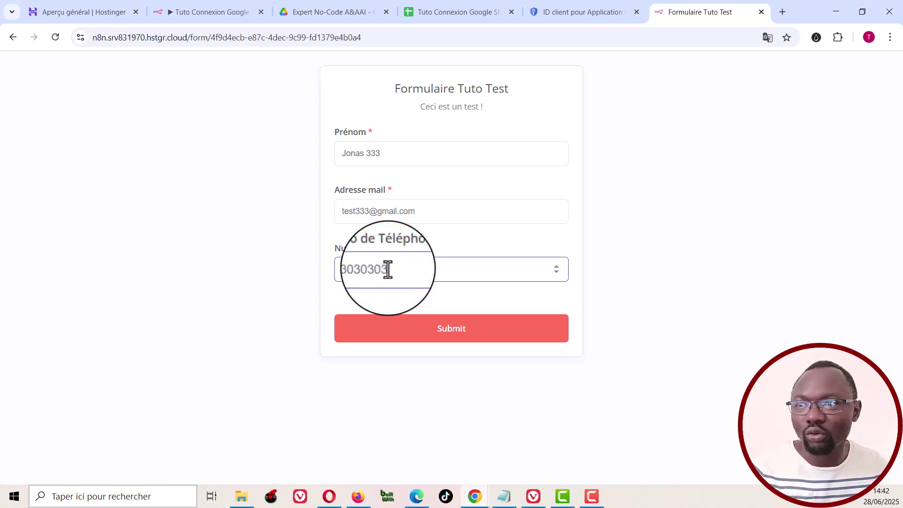
pyautogui.click(457, 329)
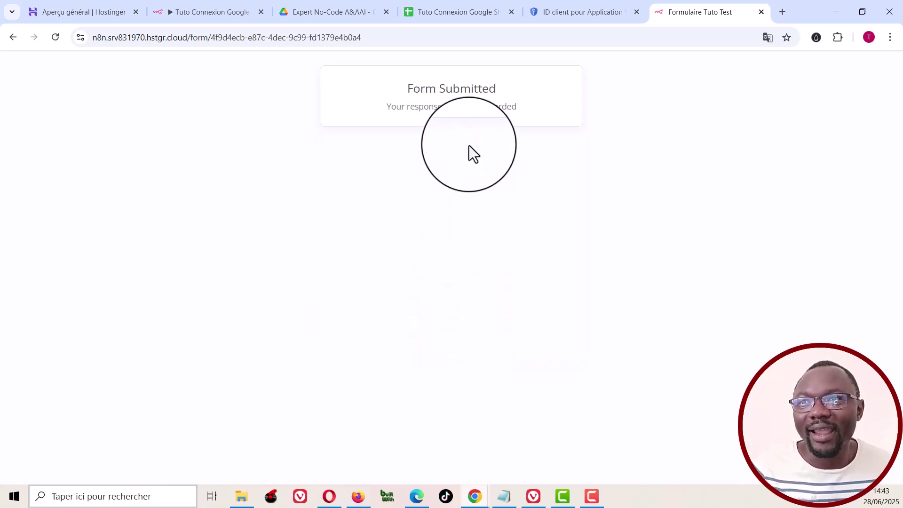
# Step: Switch to the Tuto Connexion Google Sheet to check for the new row 4
pyautogui.click(453, 7)
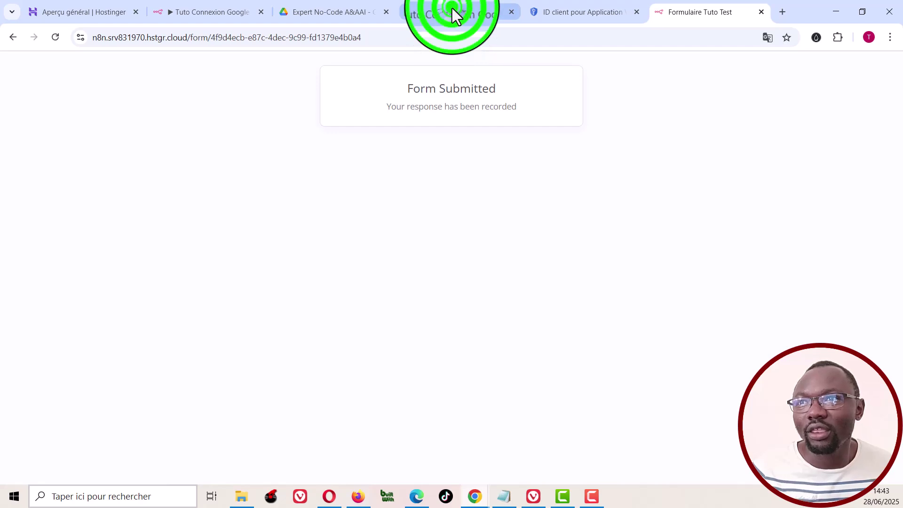